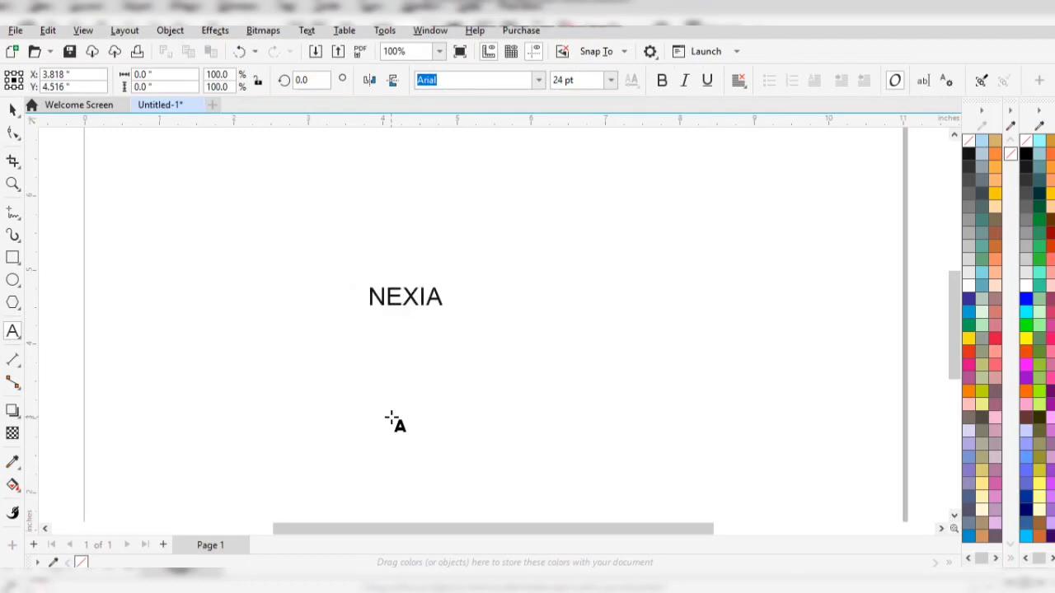
# - Set the font of the NEXIA text to Franklin Gothic Heavy
pyautogui.click(387, 301)
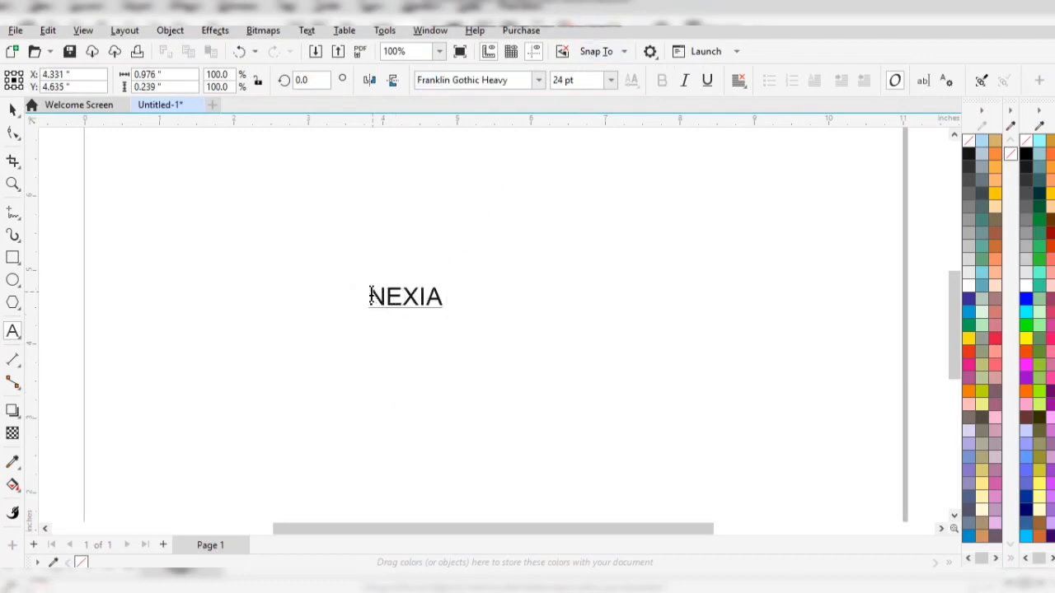
pyautogui.moveTo(369, 297); pyautogui.dragTo(446, 302)
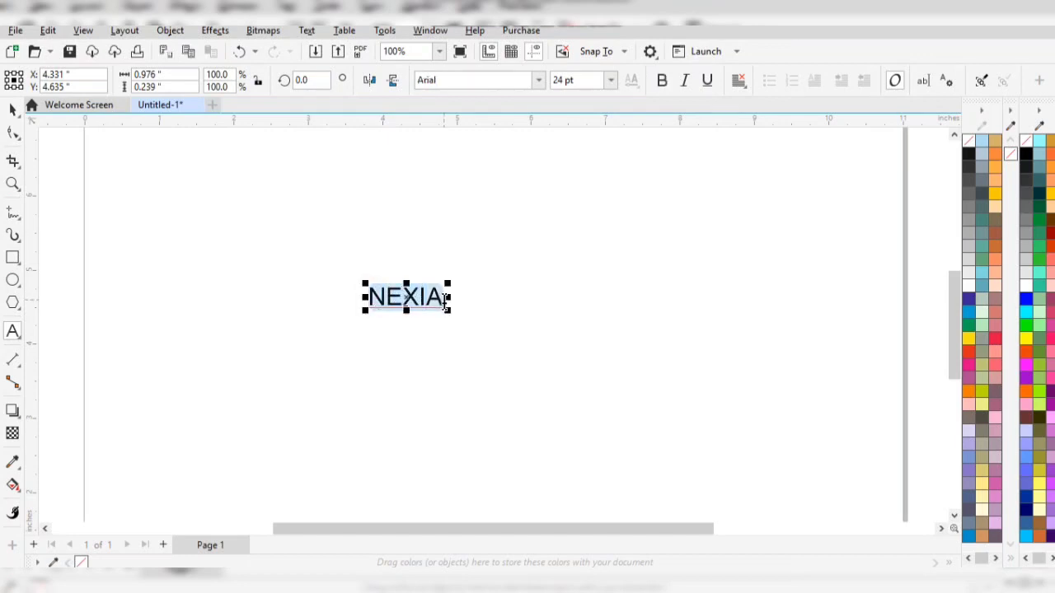
pyautogui.click(540, 84)
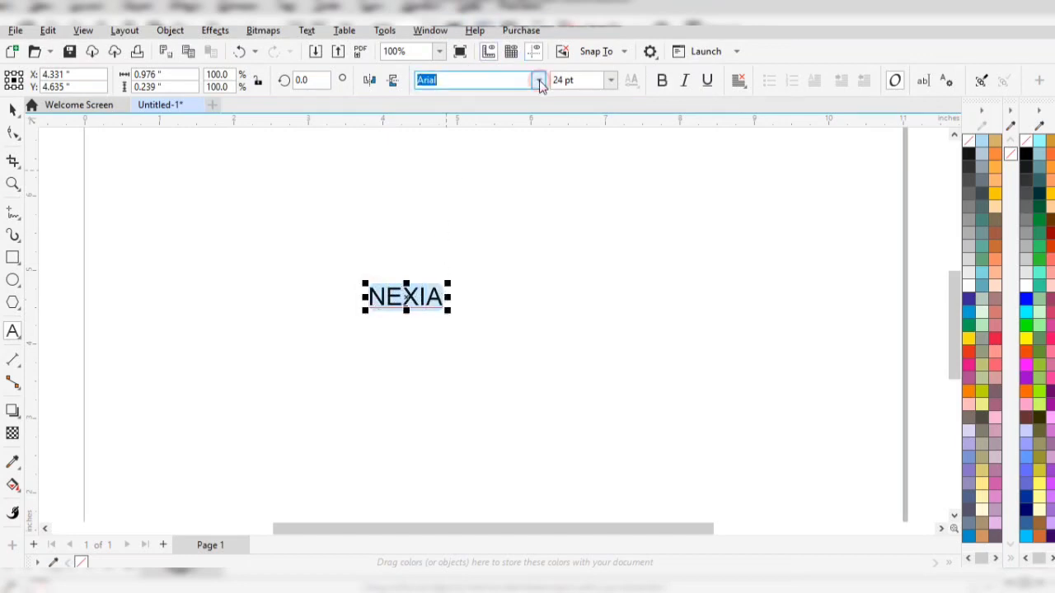
pyautogui.click(530, 104)
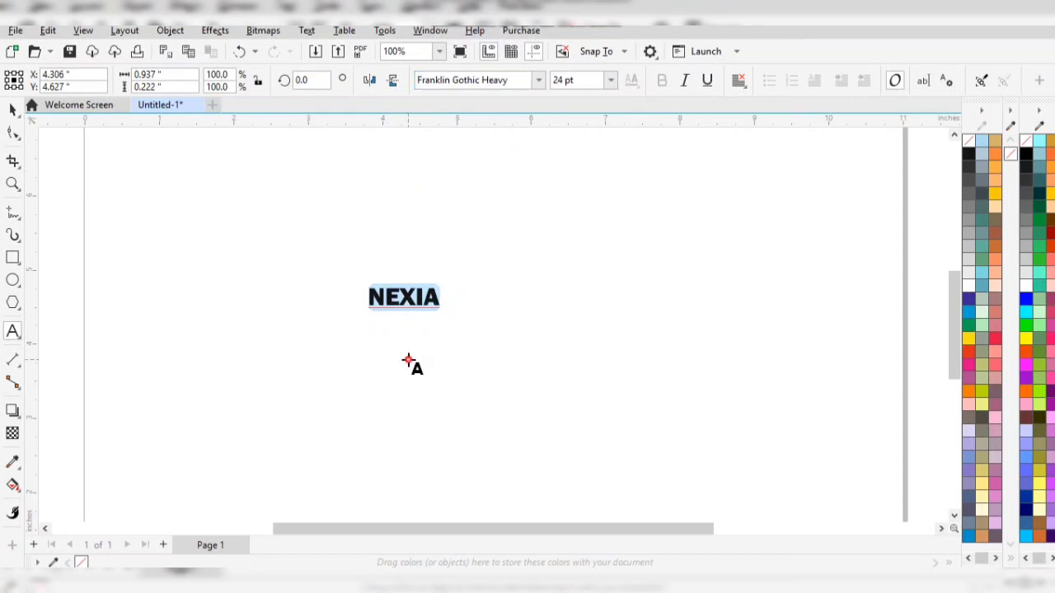
pyautogui.click(407, 359)
# - Enlarge the NEXIA text to about 65.9 pt and move it slightly lower on the page
pyautogui.click(13, 111)
pyautogui.click(415, 301)
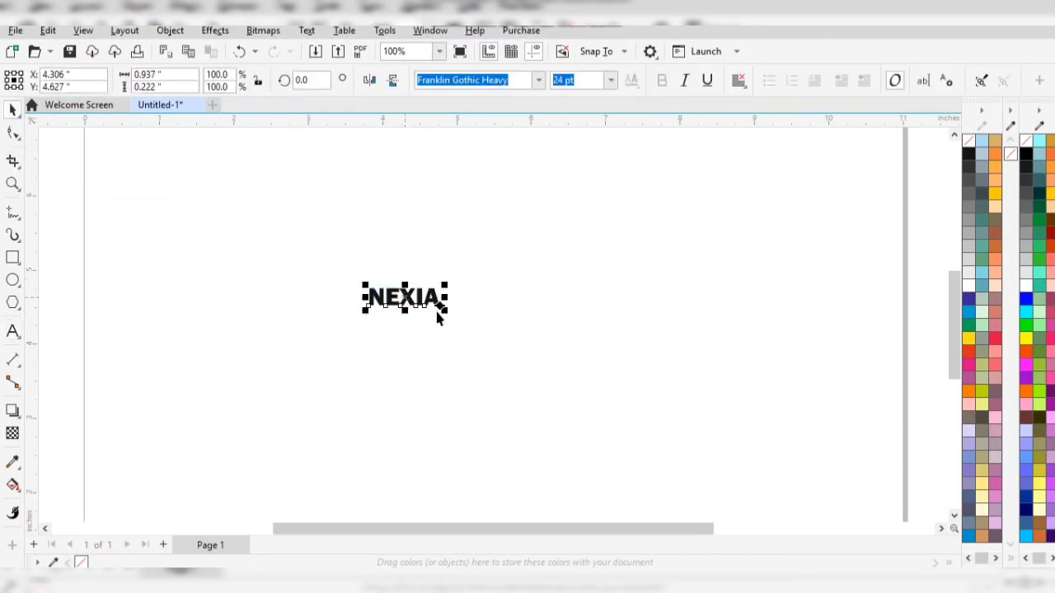
pyautogui.moveTo(441, 311); pyautogui.dragTo(404, 337)
pyautogui.moveTo(470, 369); pyautogui.dragTo(516, 379)
# - Break the NEXIA text apart into individual letters and deselect them
pyautogui.click(170, 30)
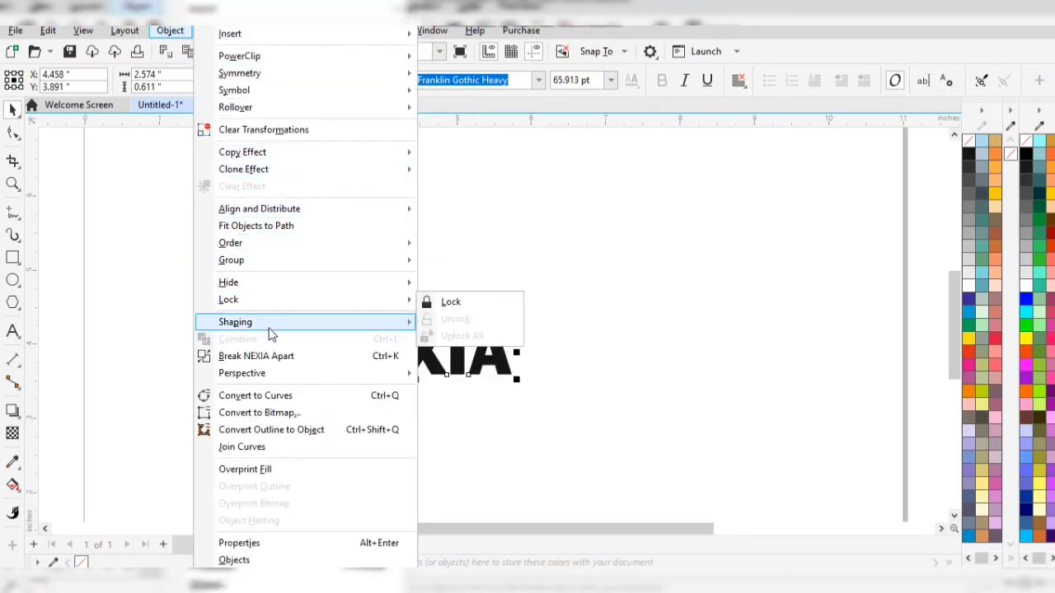
pyautogui.click(269, 358)
pyautogui.press('Escape')
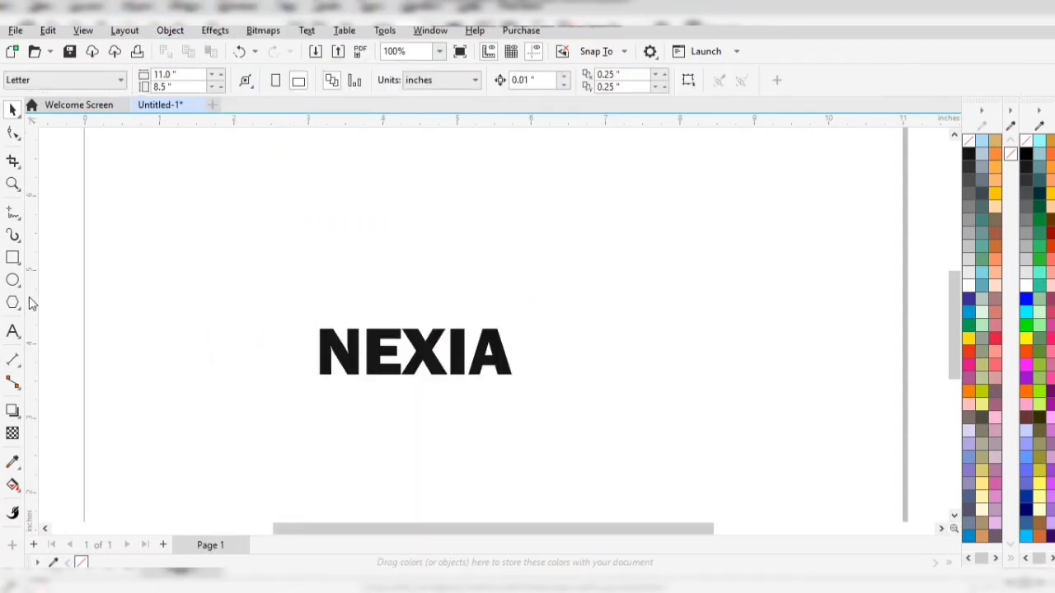
# - Draw a tall, narrow ellipse about 0.74 in wide and 1.76 in high over the letters E and X
pyautogui.click(13, 280)
pyautogui.click(49, 278)
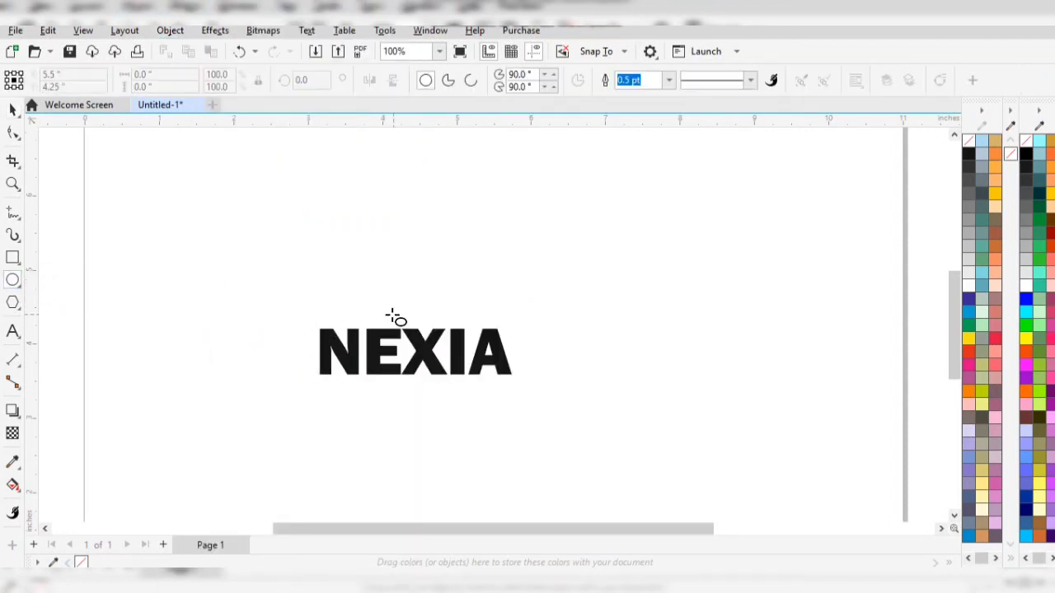
pyautogui.moveTo(380, 314)
pyautogui.mouseDown()
pyautogui.moveTo(443, 424)
pyautogui.moveTo(434, 423)
pyautogui.mouseUp()
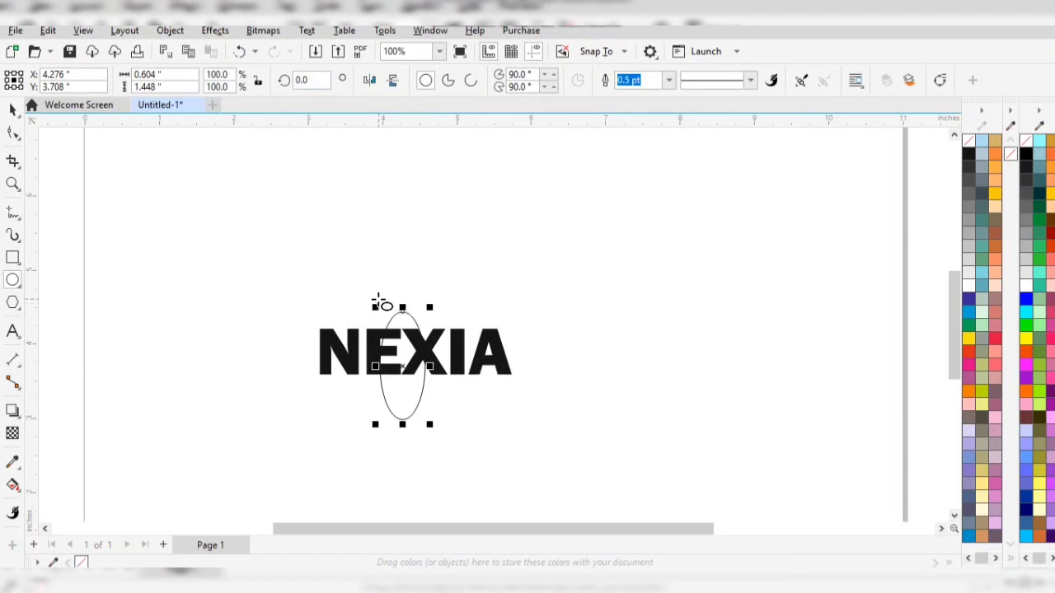
pyautogui.moveTo(376, 302); pyautogui.dragTo(366, 282)
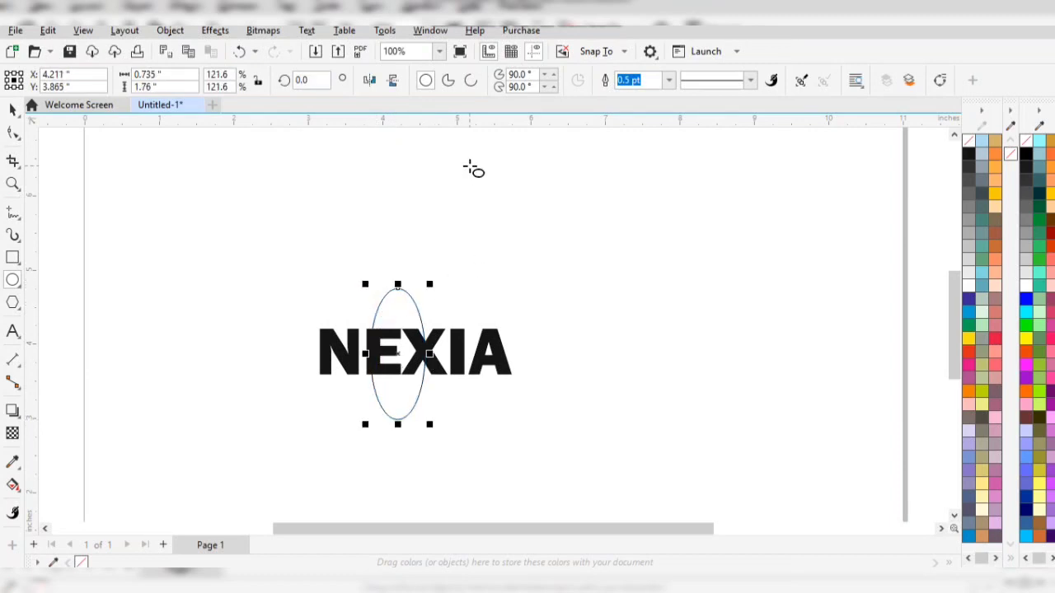
pyautogui.click(12, 109)
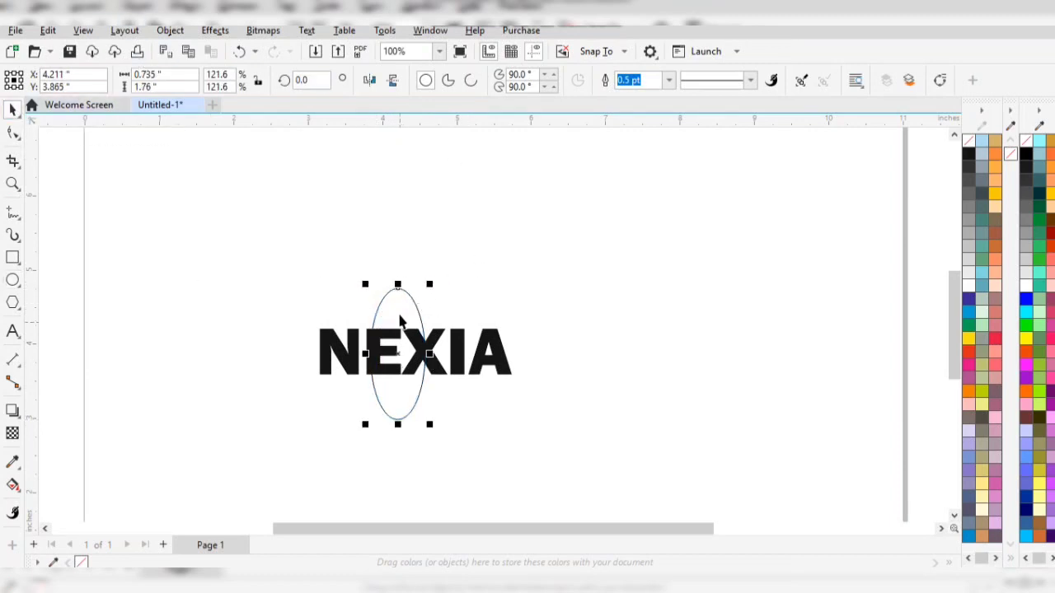
# - Tilt the ellipse clockwise to about 327.6 degrees and stretch it so it spans from the N to the X
pyautogui.click(399, 353)
pyautogui.moveTo(429, 285); pyautogui.dragTo(472, 288)
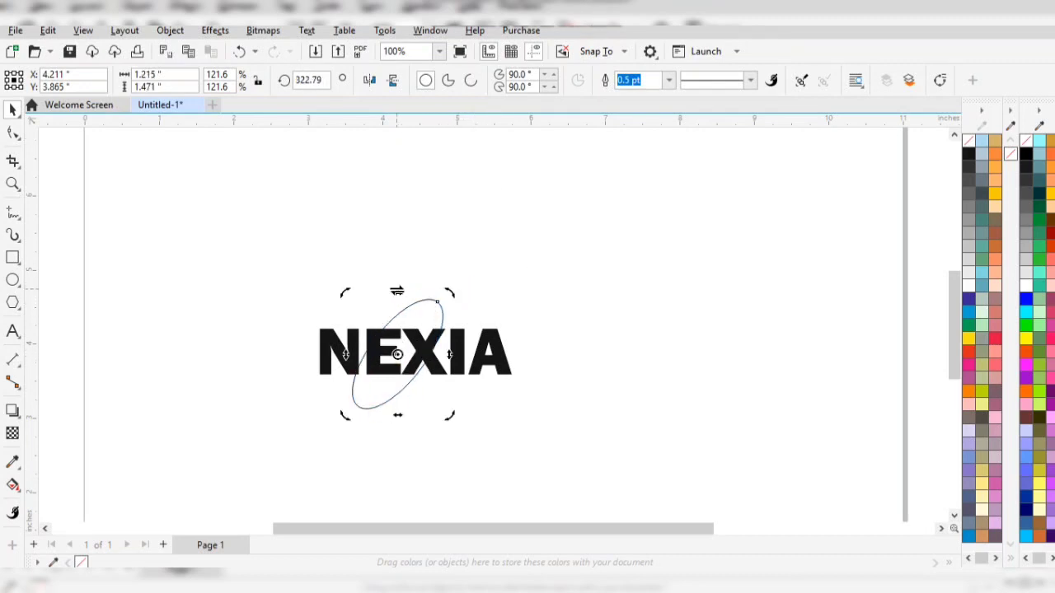
pyautogui.moveTo(397, 290); pyautogui.dragTo(459, 261)
pyautogui.click(430, 352)
pyautogui.click(409, 304)
pyautogui.click(407, 306)
pyautogui.moveTo(347, 349); pyautogui.dragTo(330, 362)
pyautogui.moveTo(454, 415); pyautogui.dragTo(456, 411)
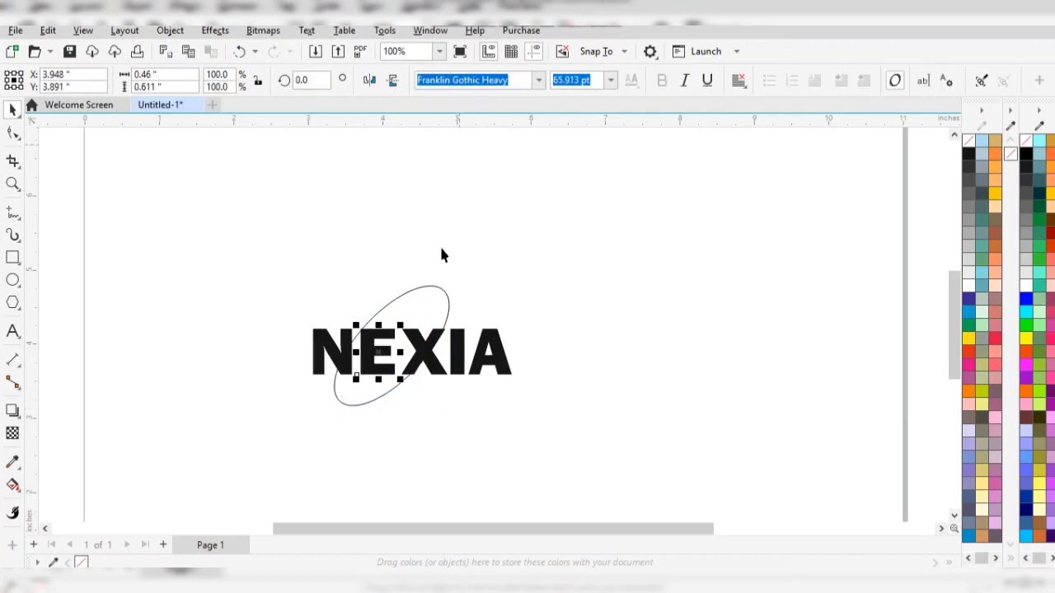
# - Nudge the letter E 0.05 in left, closer to the N
pyautogui.press('Left')
pyautogui.press('Left')
pyautogui.press('Left')
pyautogui.press('Left')
pyautogui.press('Left')
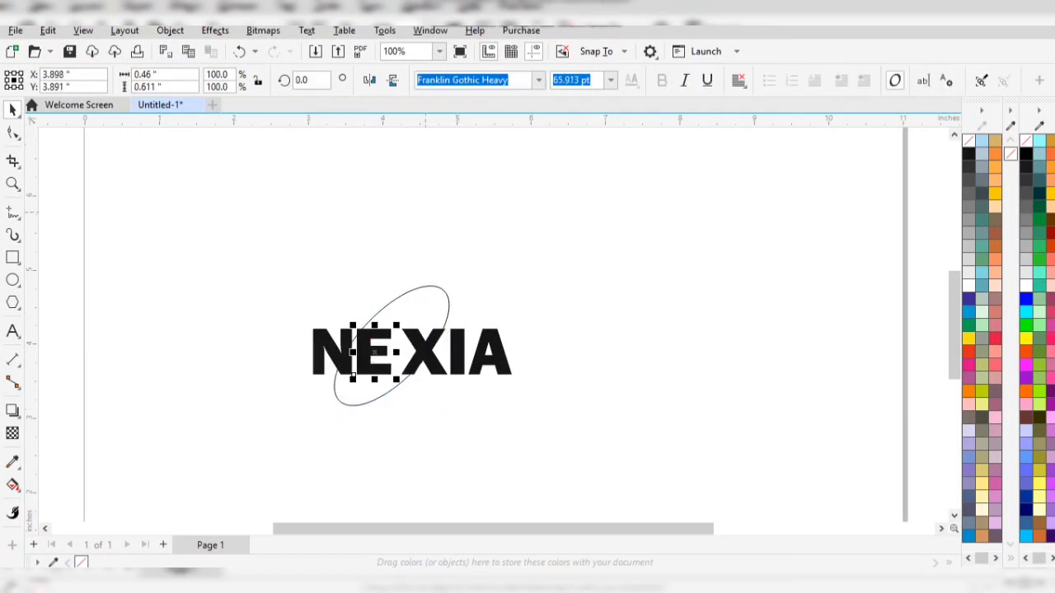
# - Reposition and reshape the tilted ellipse around the E to about 1.53 by 1.44 in at a 323.1 degree rotation
pyautogui.click(411, 297)
pyautogui.click(411, 290)
pyautogui.press('Left')
pyautogui.press('Left')
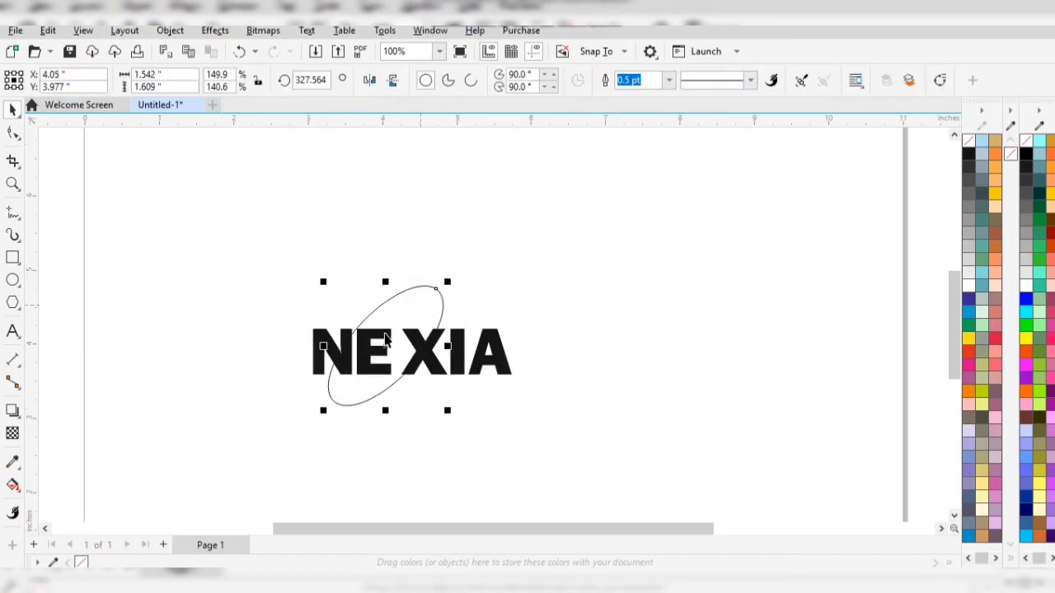
pyautogui.click(433, 289)
pyautogui.moveTo(450, 279)
pyautogui.mouseDown()
pyautogui.moveTo(460, 278)
pyautogui.moveTo(447, 290)
pyautogui.mouseUp()
pyautogui.press('Right')
pyautogui.click(462, 278)
pyautogui.click(442, 290)
pyautogui.press('Right')
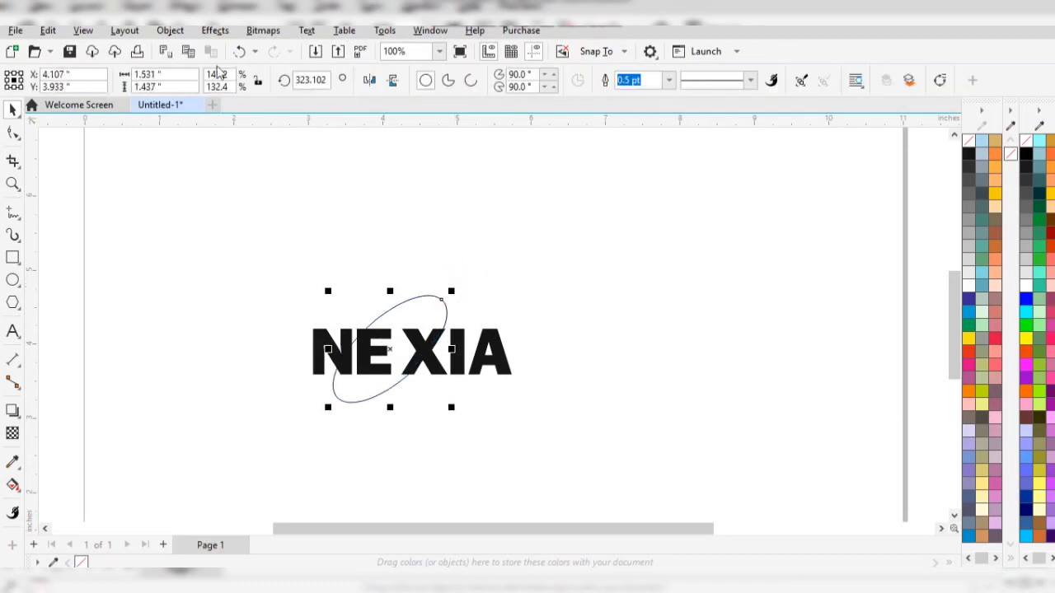
# - Copy and paste the tilted ellipse, offset the copy up and left, and shrink it to about 1.44 by 1.35 in
pyautogui.click(48, 30)
pyautogui.click(74, 162)
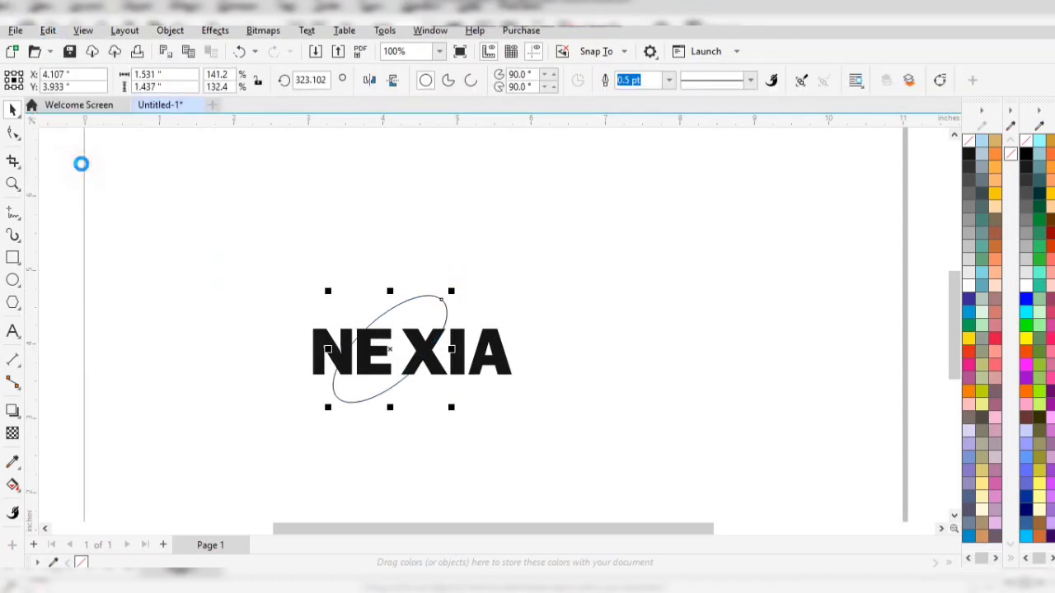
pyautogui.click(47, 31)
pyautogui.click(69, 197)
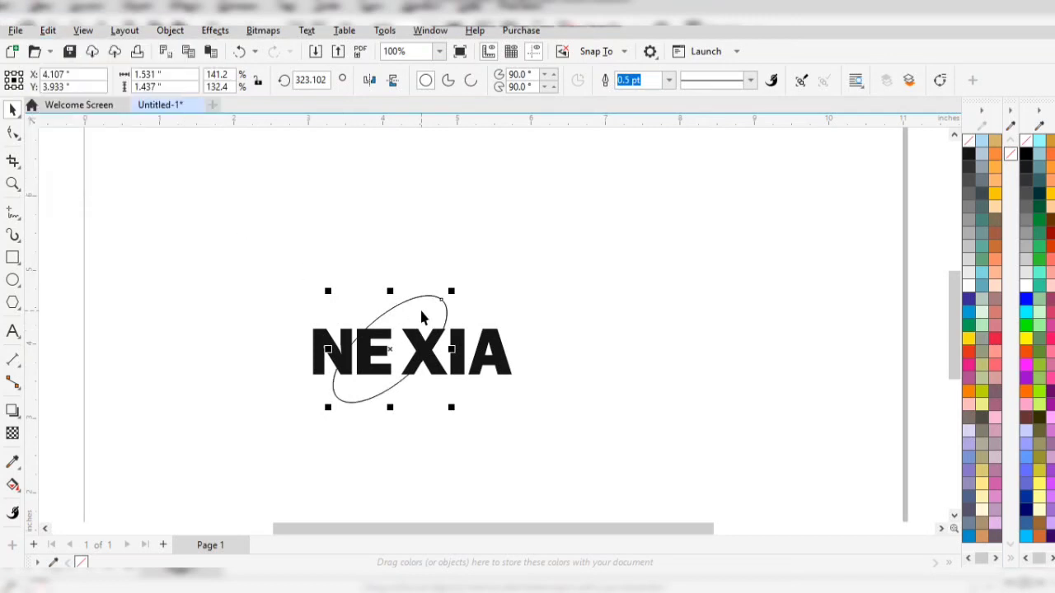
pyautogui.moveTo(406, 305)
pyautogui.mouseDown()
pyautogui.moveTo(393, 298)
pyautogui.moveTo(399, 307)
pyautogui.mouseUp()
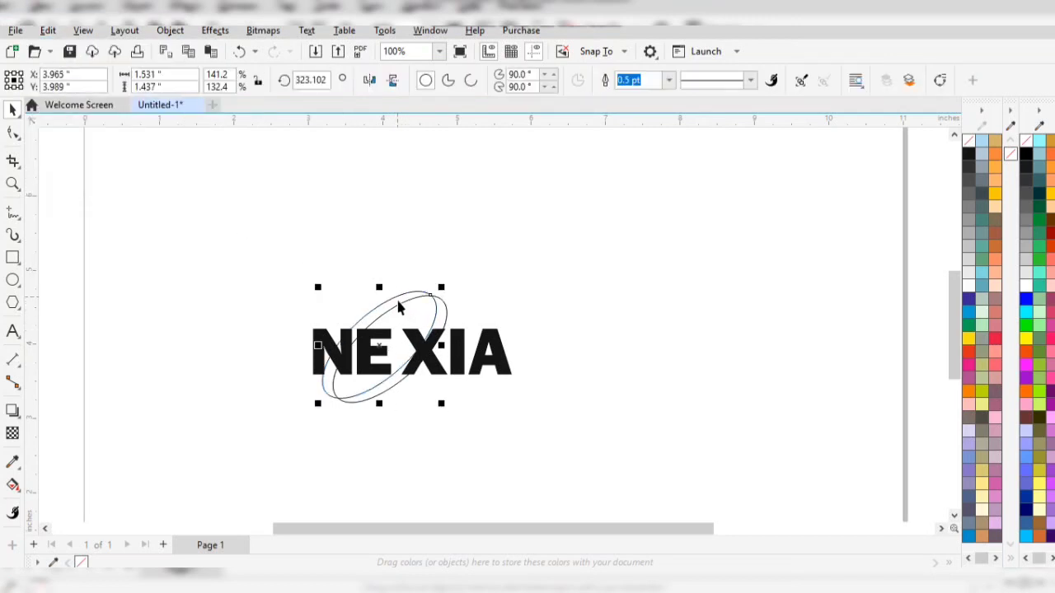
pyautogui.moveTo(317, 286)
pyautogui.mouseDown()
pyautogui.moveTo(327, 292)
pyautogui.moveTo(320, 265)
pyautogui.mouseUp()
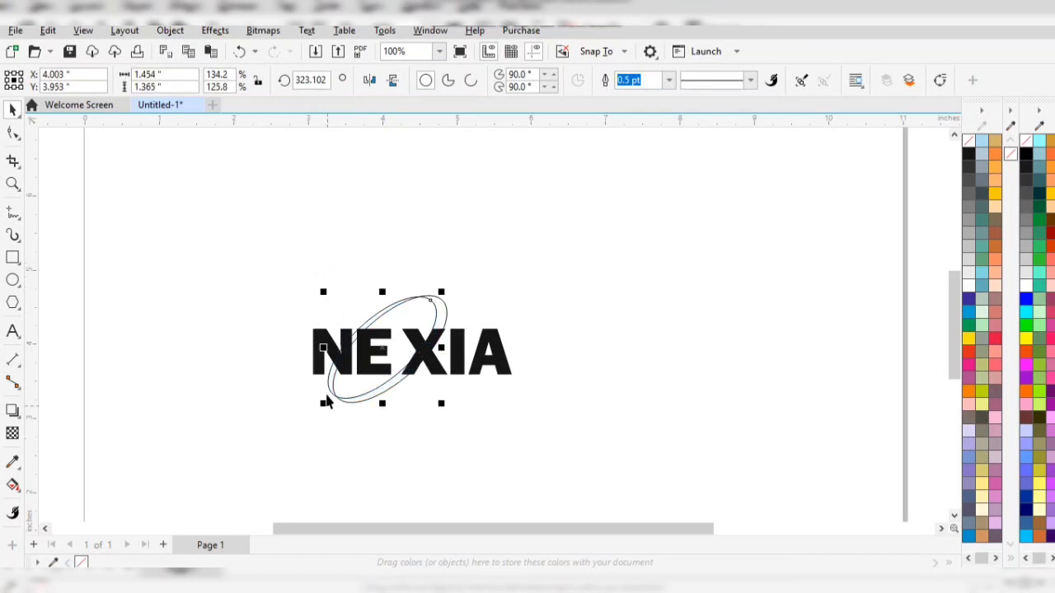
pyautogui.moveTo(323, 403)
pyautogui.mouseDown()
pyautogui.moveTo(333, 395)
pyautogui.moveTo(322, 405)
pyautogui.moveTo(320, 386)
pyautogui.moveTo(326, 399)
pyautogui.mouseUp()
# - Copy and paste the smaller ellipse and move the copy to the blank area above and left of the text
pyautogui.click(48, 29)
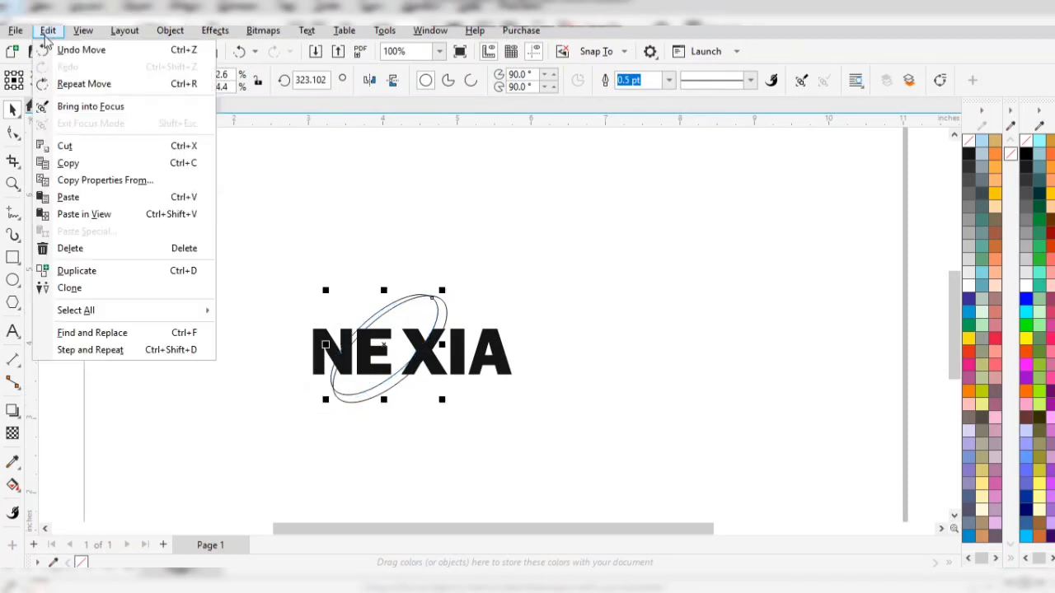
pyautogui.click(66, 163)
pyautogui.click(53, 33)
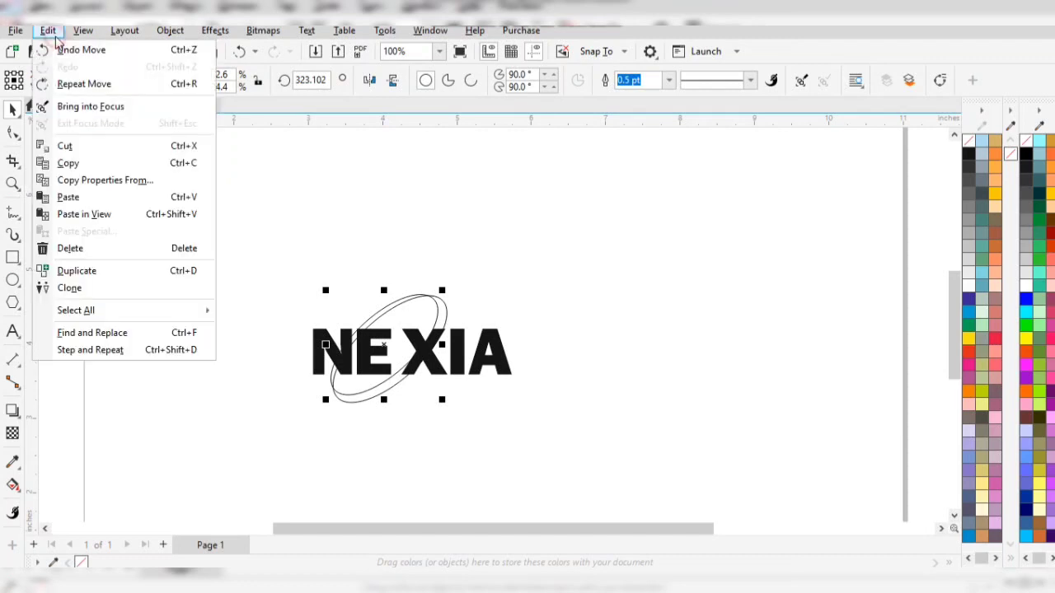
pyautogui.click(85, 198)
pyautogui.press('Escape')
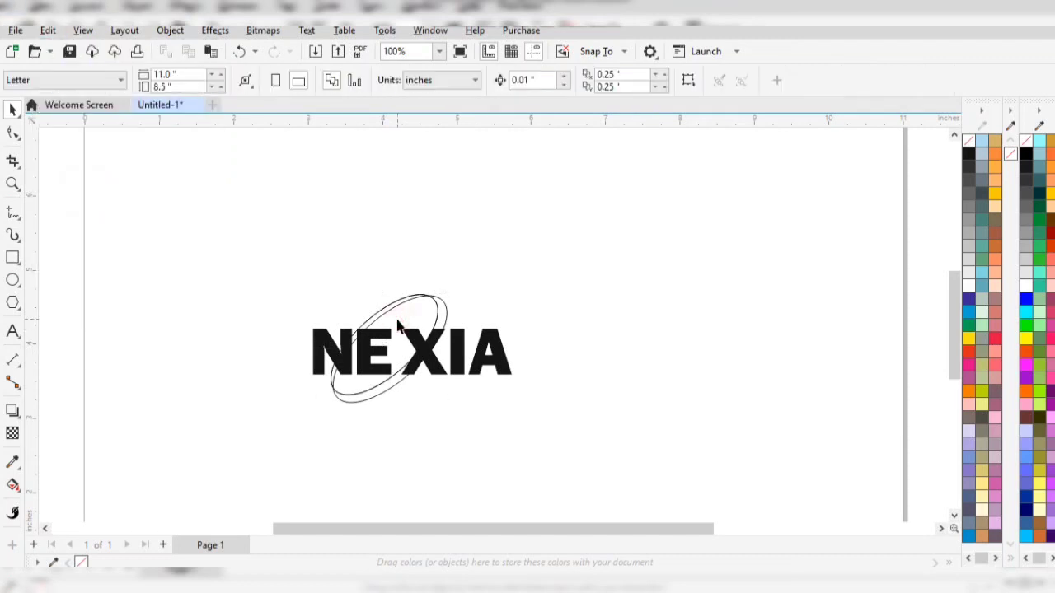
pyautogui.click(392, 308)
pyautogui.moveTo(388, 302); pyautogui.dragTo(201, 218)
pyautogui.press('Escape')
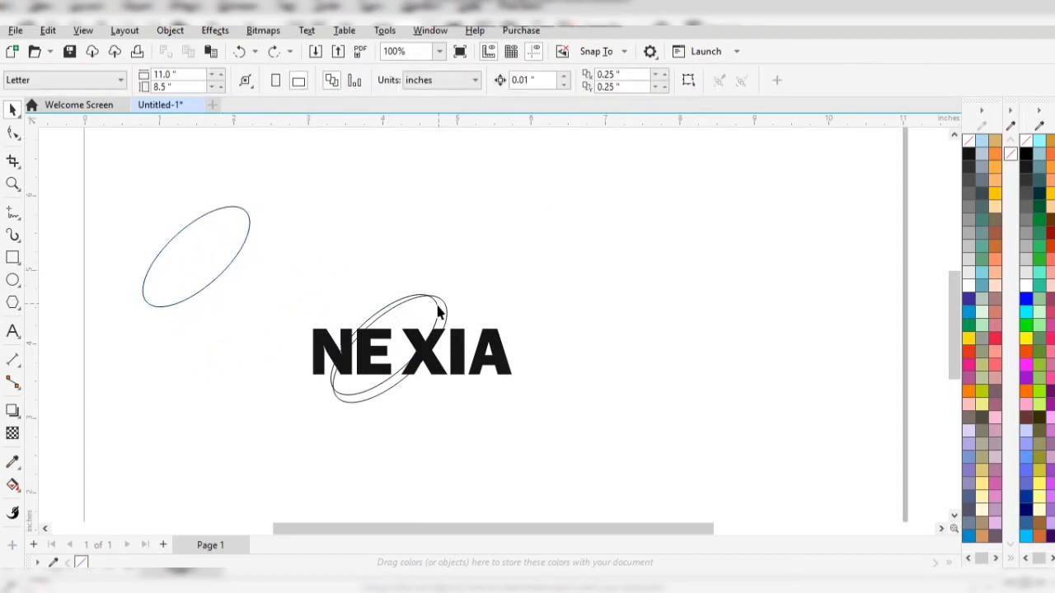
# - Move the two overlapping ellipses to the blank area right of the text and smart-fill their lower-right crescent dark blue
pyautogui.click(437, 312)
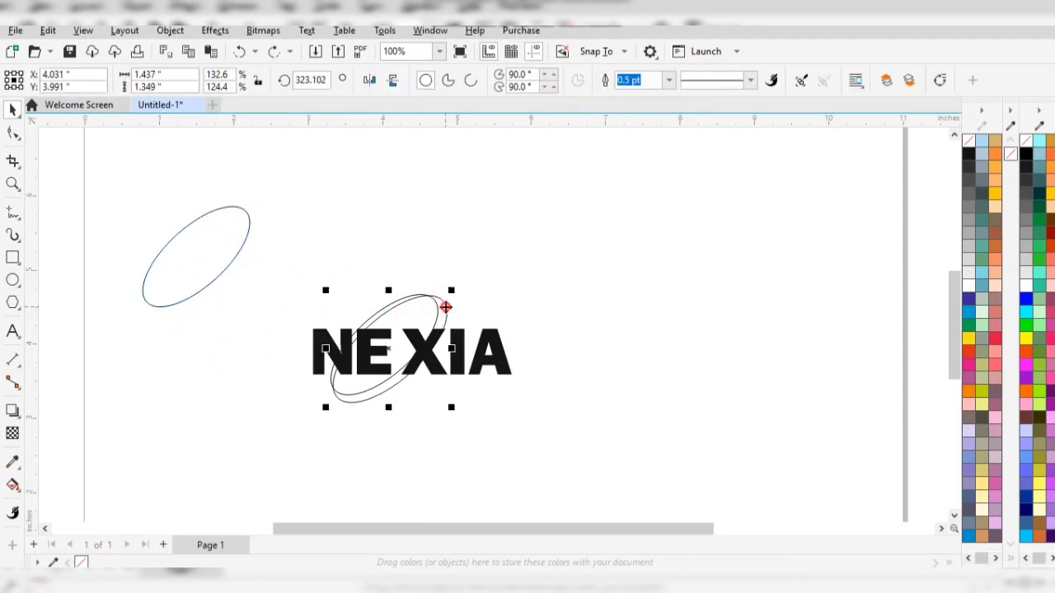
pyautogui.moveTo(445, 306); pyautogui.dragTo(822, 313)
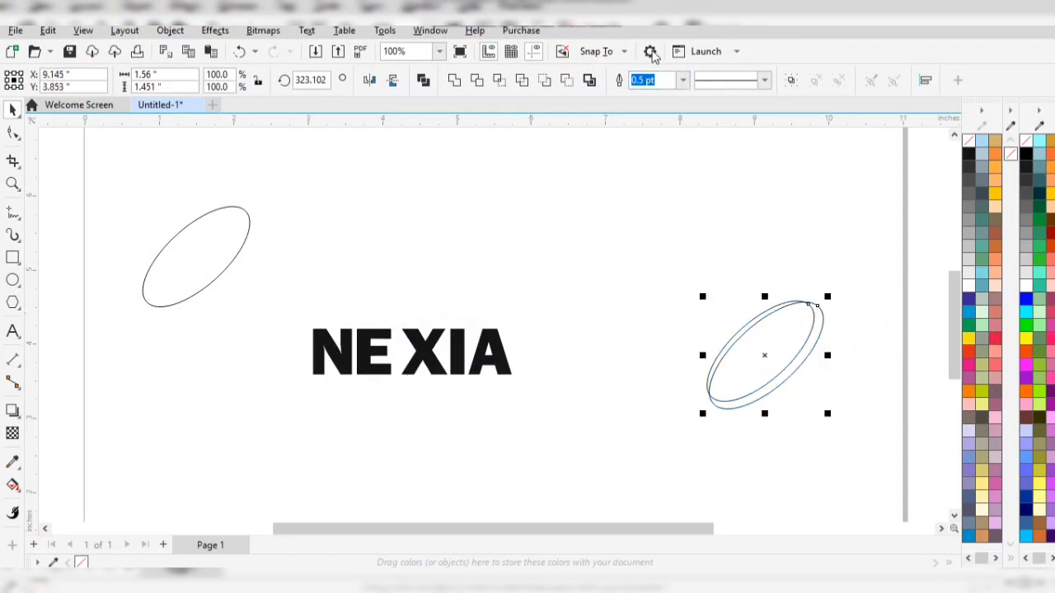
pyautogui.click(20, 491)
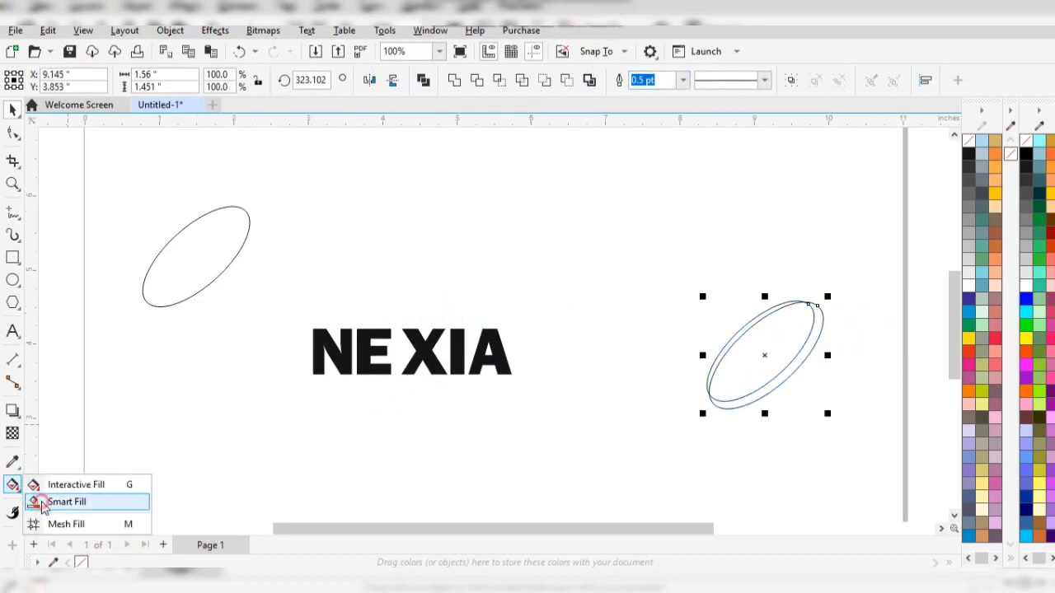
pyautogui.click(40, 503)
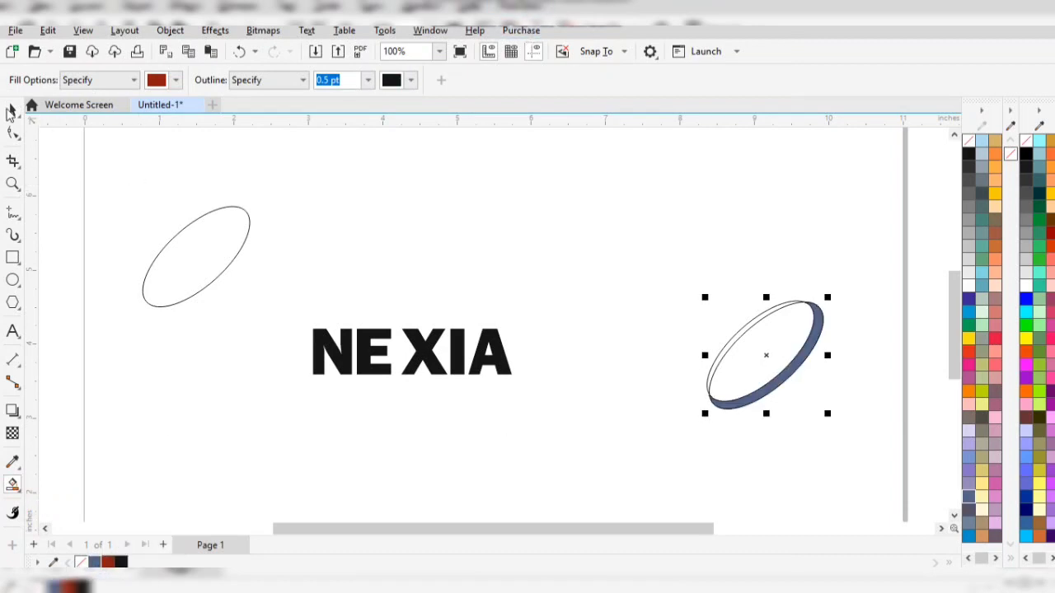
# - Delete the larger ellipse outline behind the dark blue crescent
pyautogui.click(10, 112)
pyautogui.click(666, 402)
pyautogui.click(732, 346)
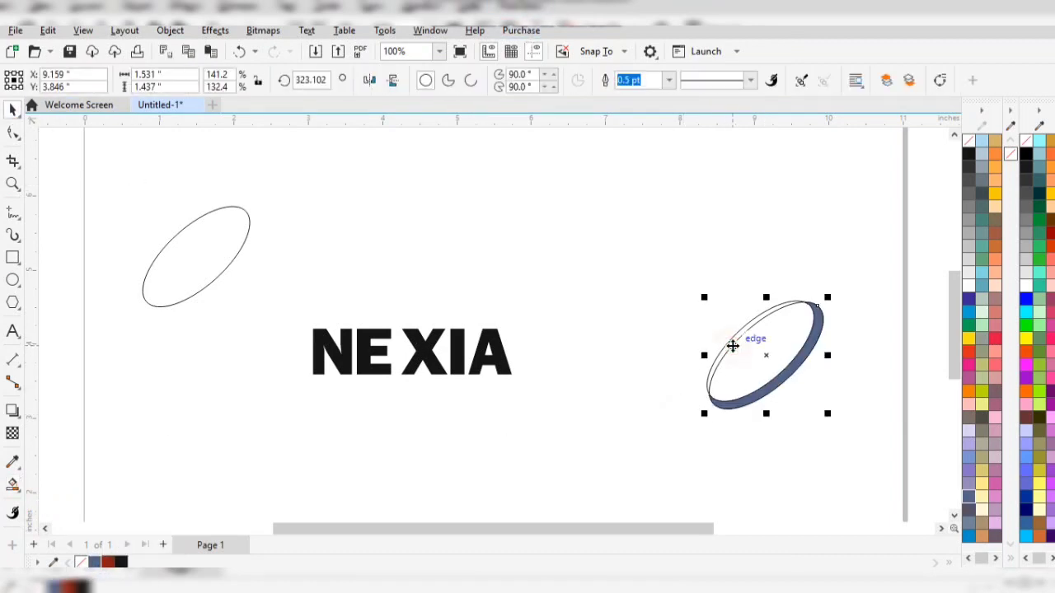
pyautogui.click(685, 216)
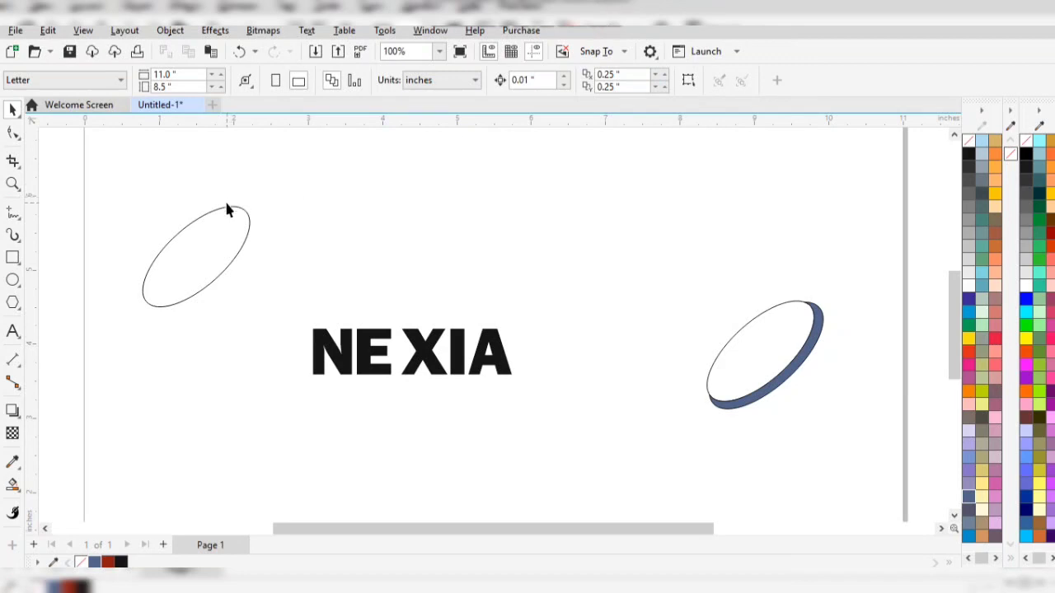
# - Use the spare ellipse to form the second dark blue ring band beside the crescent, and move both bands onto the letters XIA
pyautogui.moveTo(228, 210); pyautogui.dragTo(783, 299)
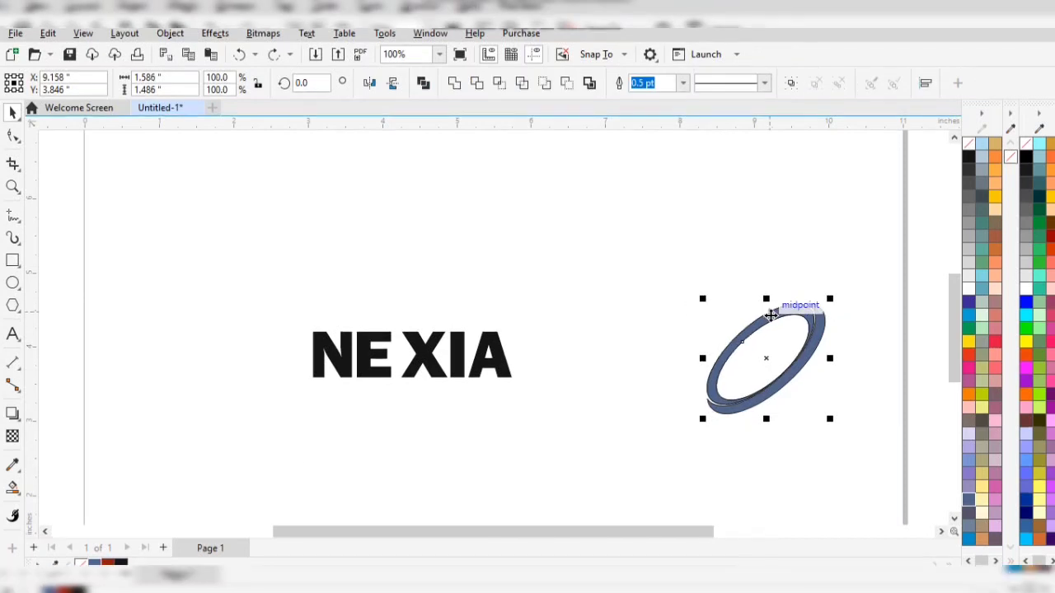
pyautogui.moveTo(770, 315); pyautogui.dragTo(453, 320)
# - Delete the leftover ellipse outlines in the area right of the text
pyautogui.click(731, 349)
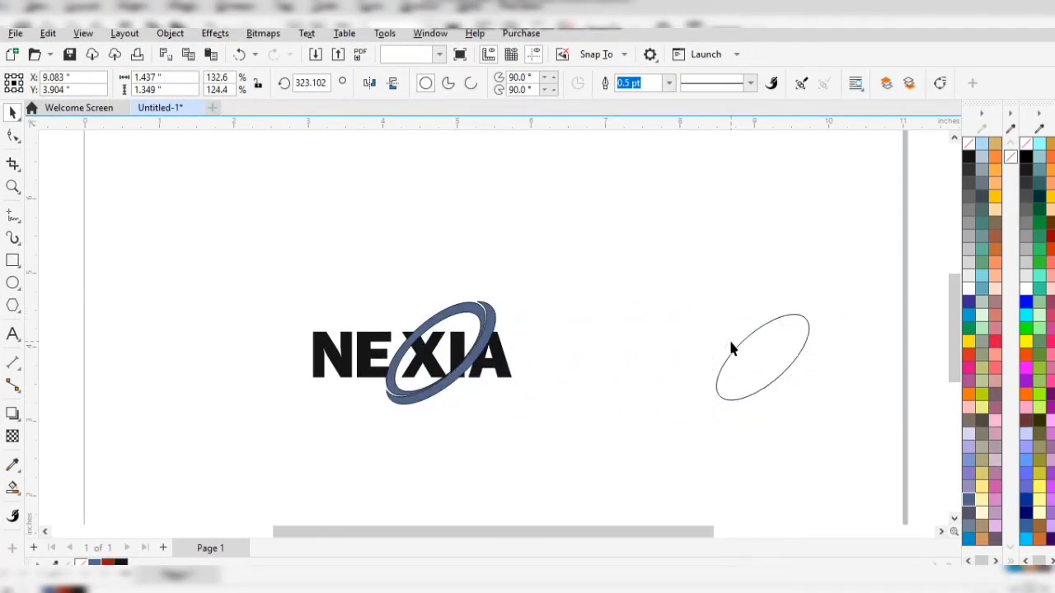
pyautogui.press('Delete')
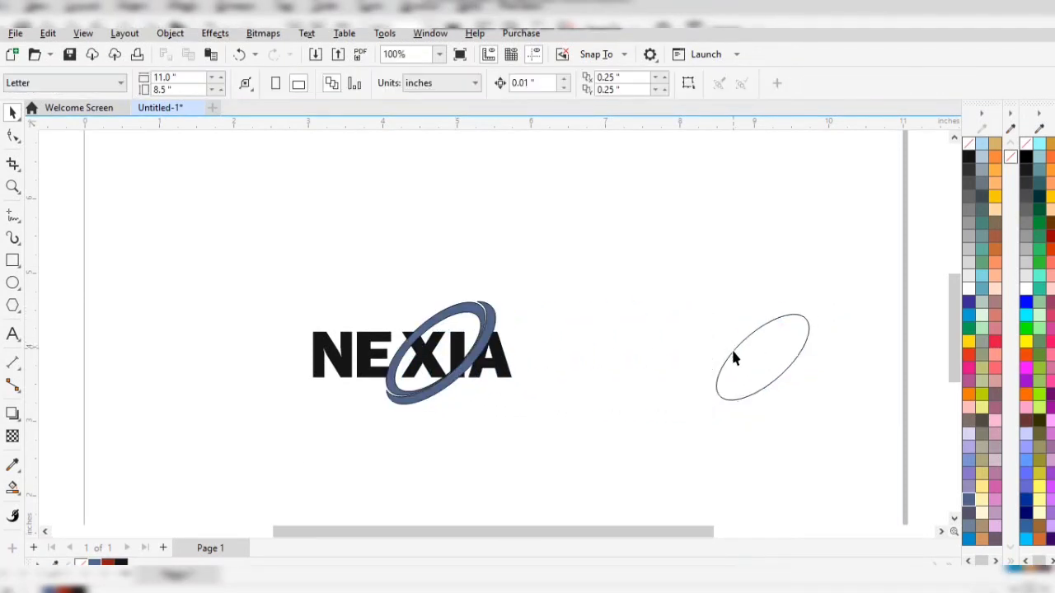
pyautogui.click(733, 351)
pyautogui.press('Delete')
# - Select both dark blue ring pieces together and move them left so the ring encircles the letter E
pyautogui.click(466, 307)
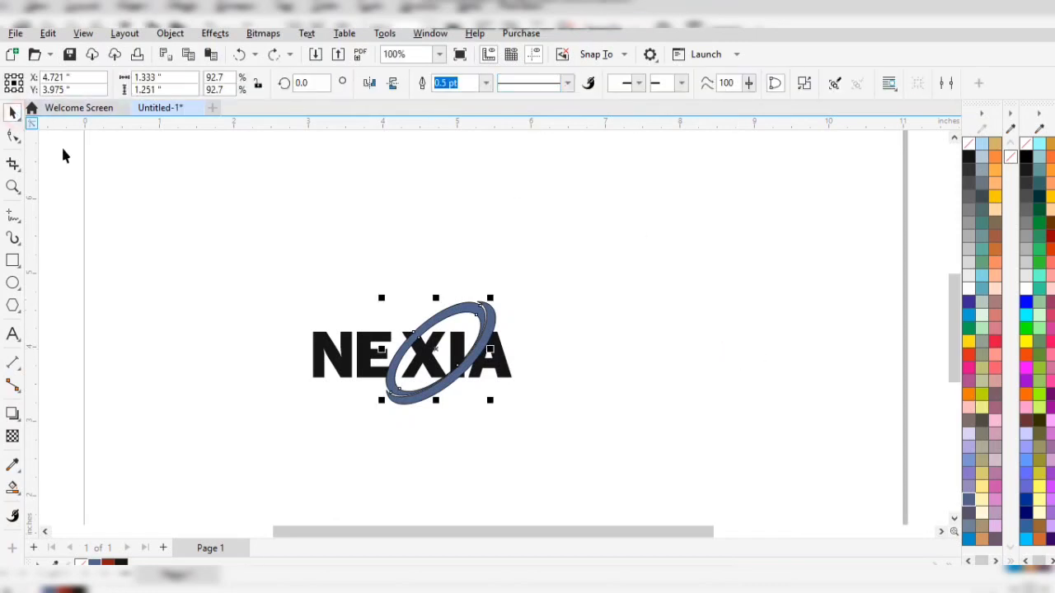
pyautogui.click(372, 301)
pyautogui.click(471, 309)
pyautogui.keyDown('shift'); pyautogui.click(492, 336); pyautogui.keyUp('shift')
pyautogui.moveTo(492, 336); pyautogui.dragTo(444, 336)
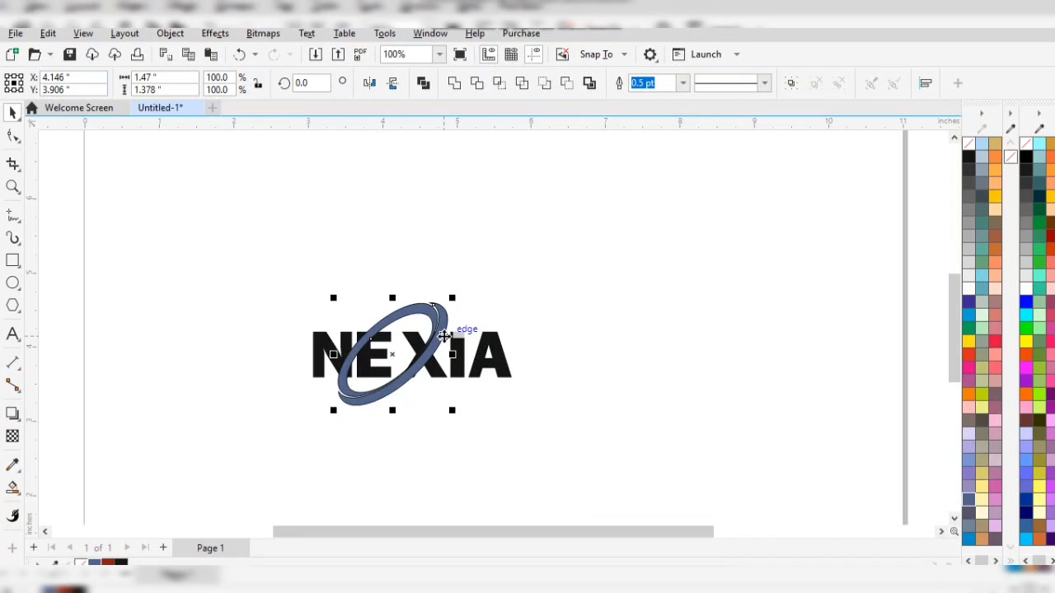
# - Enlarge both ring pieces together to about 1.66 by 1.55 inches and nudge the outer crescent slightly up and left
pyautogui.click(548, 328)
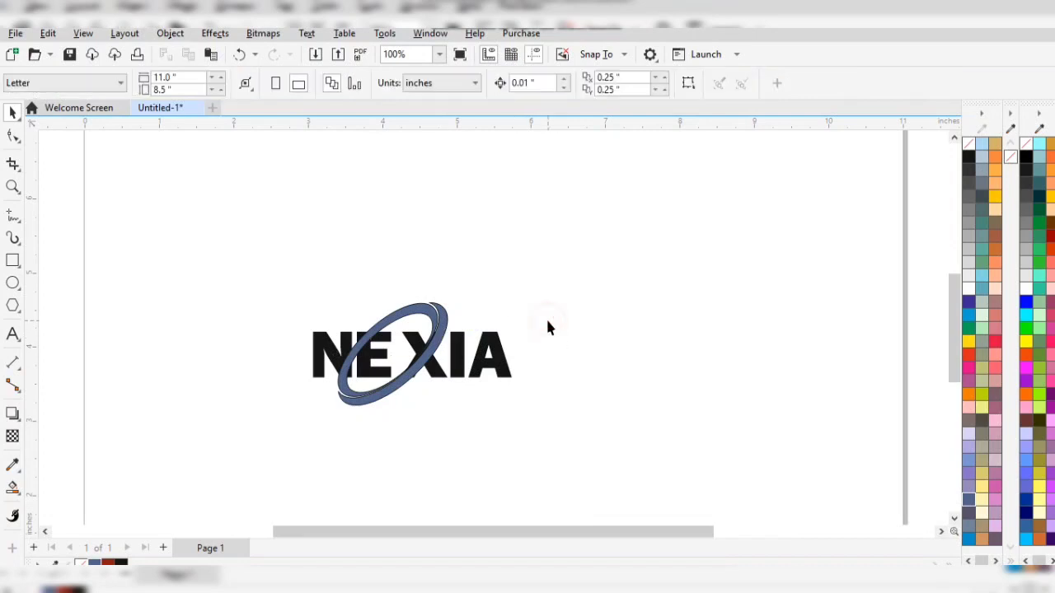
pyautogui.click(437, 319)
pyautogui.moveTo(442, 298); pyautogui.dragTo(466, 282)
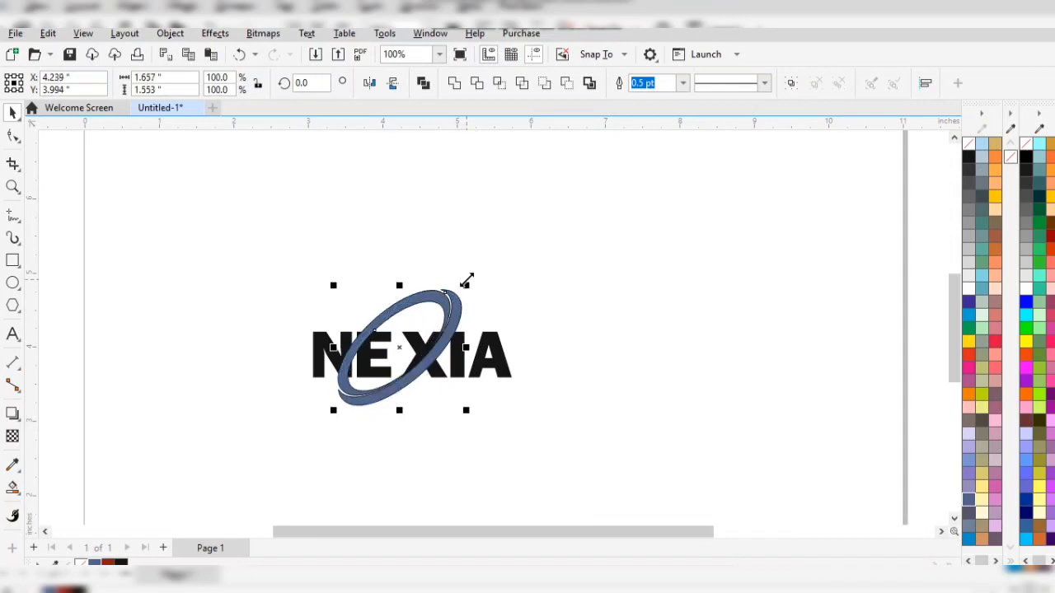
pyautogui.click(477, 312)
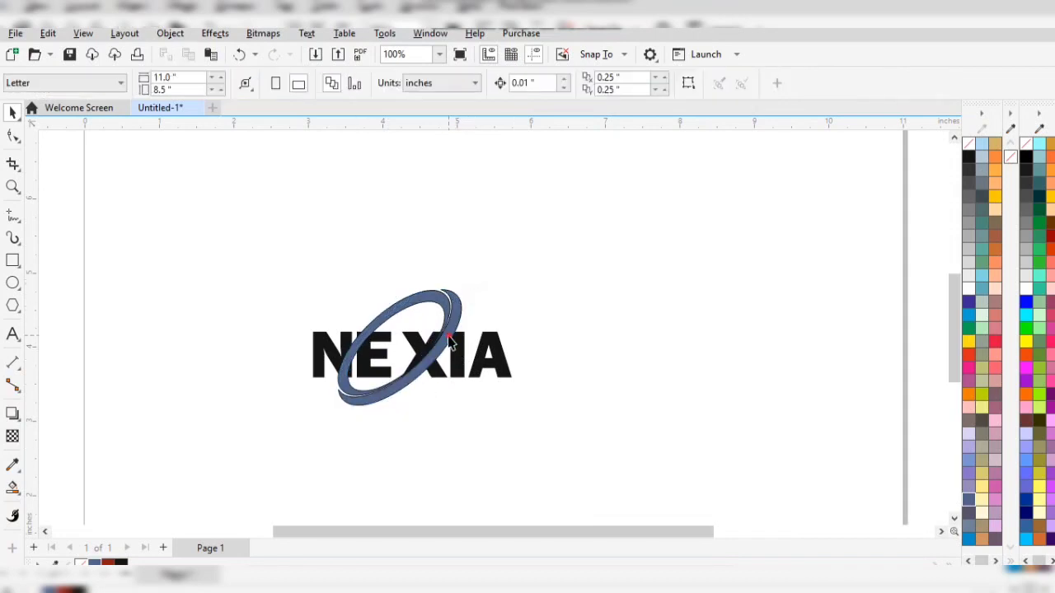
pyautogui.click(448, 335)
pyautogui.moveTo(449, 335); pyautogui.dragTo(449, 335)
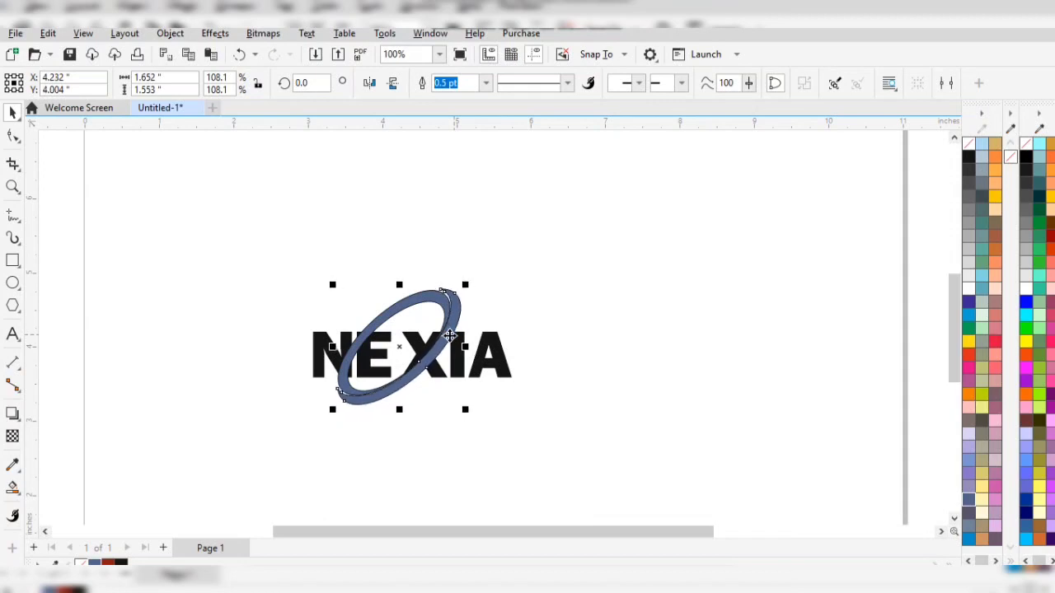
pyautogui.click(558, 409)
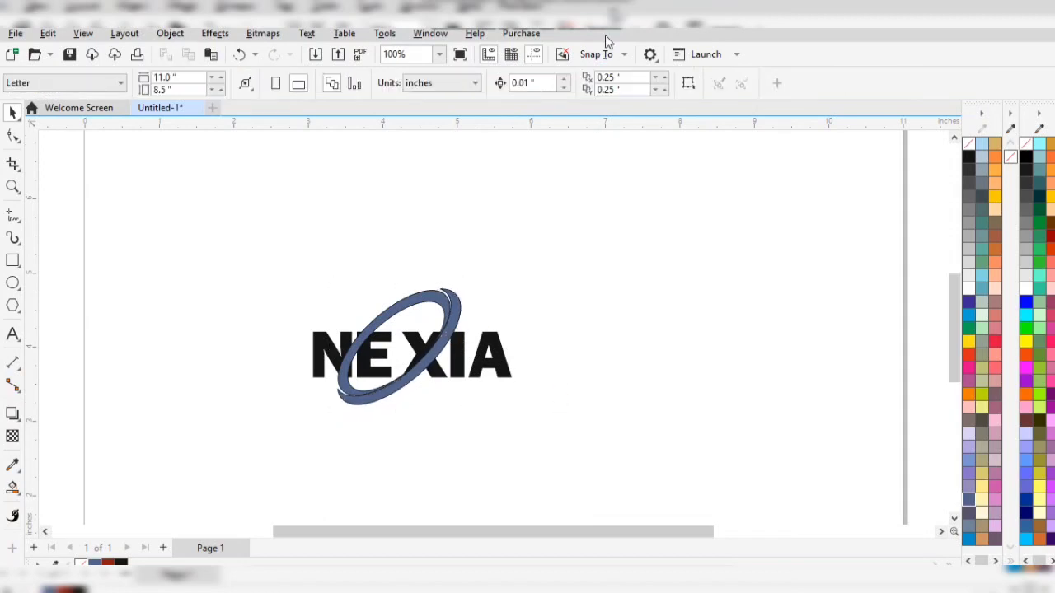
# - Remove the outlines from the inner ring piece and the outer crescent by setting their outline width to None
pyautogui.click(404, 317)
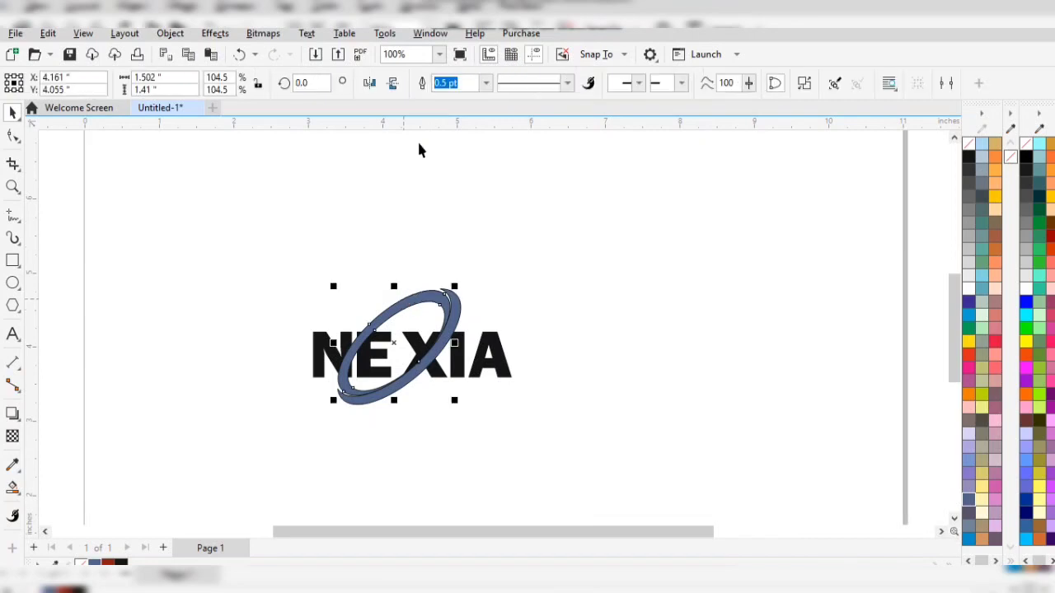
pyautogui.click(485, 82)
pyautogui.click(474, 100)
pyautogui.hotkey('ctrl', 'z')
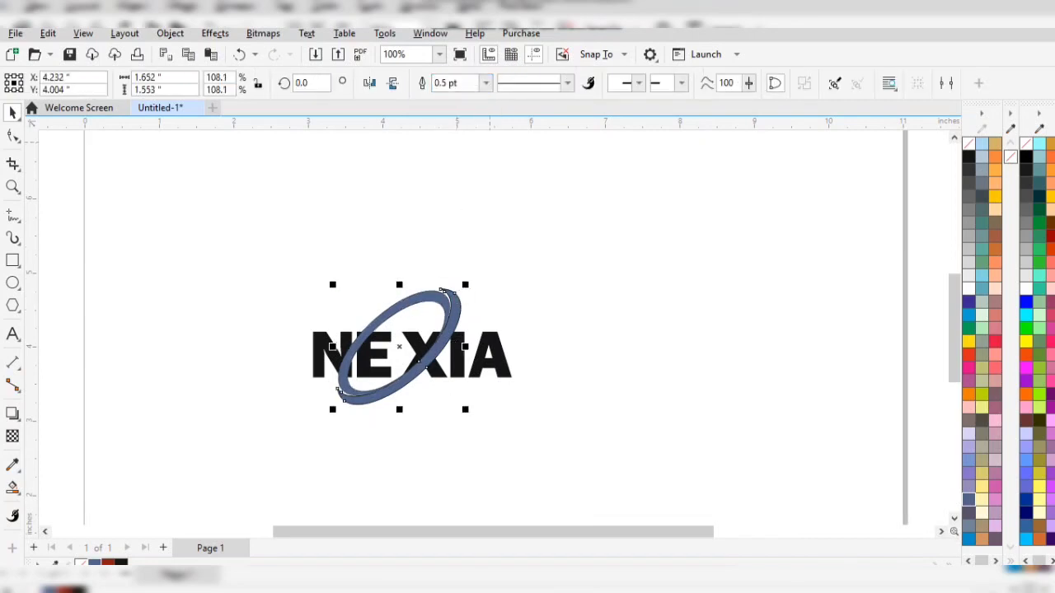
pyautogui.click(486, 82)
pyautogui.click(466, 100)
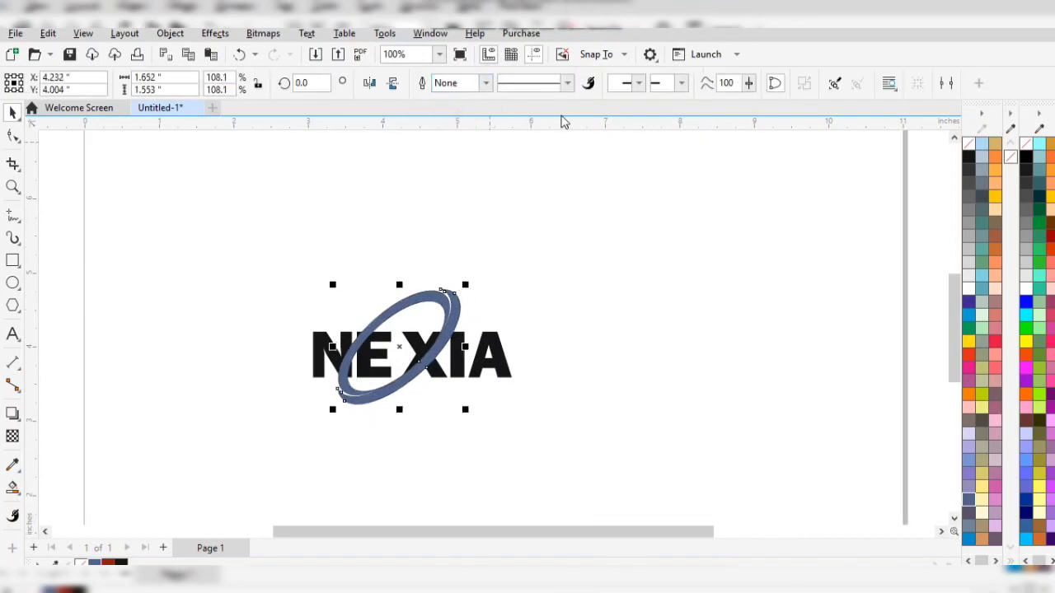
# - Trace the X's diagonal stroke from its upper-left corner down to its lower-right foot with the Pen tool
pyautogui.click(12, 215)
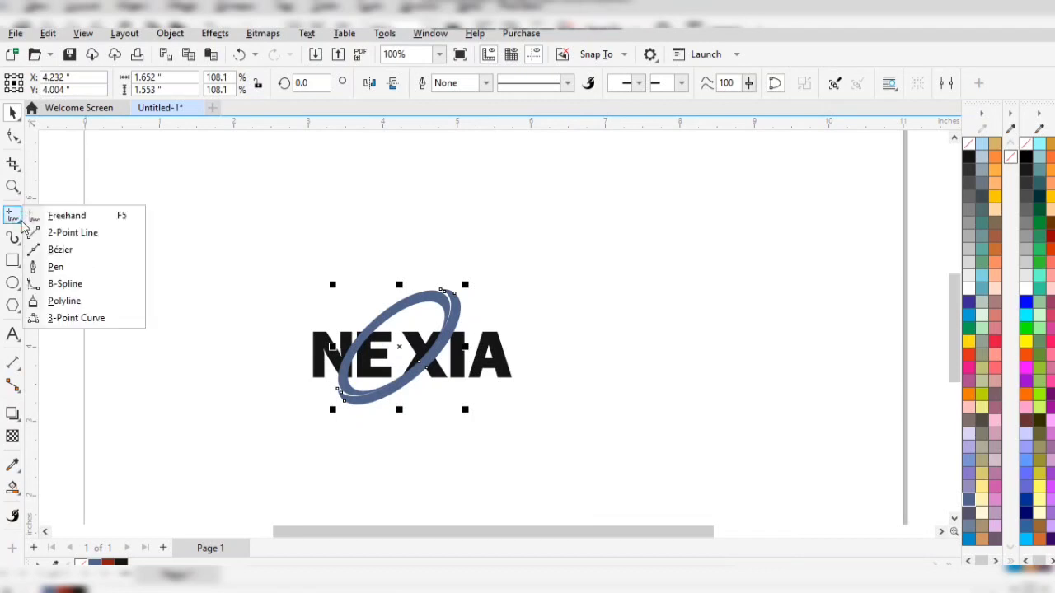
pyautogui.click(51, 265)
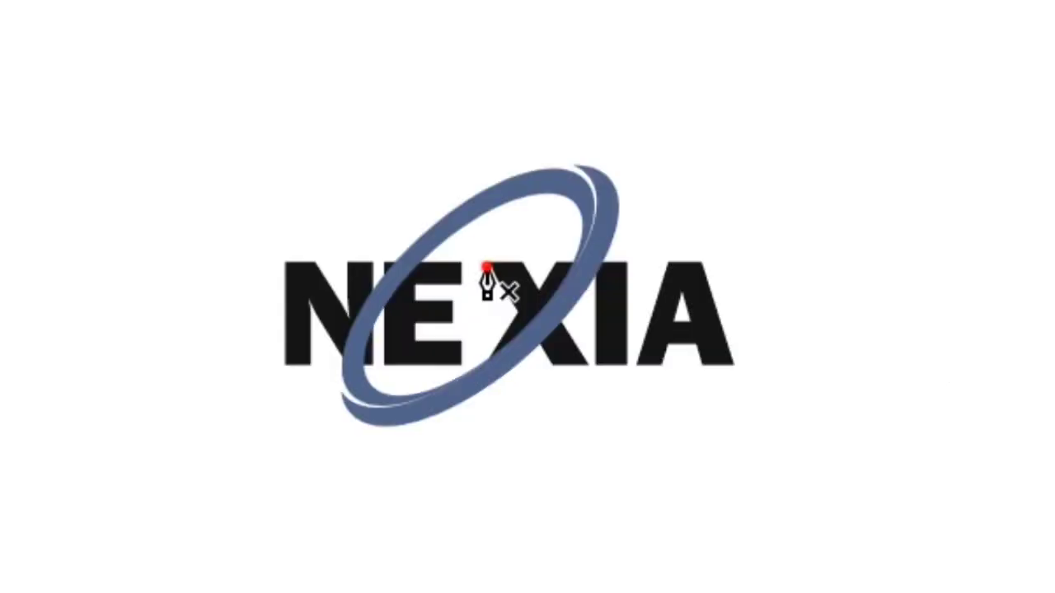
pyautogui.click(401, 335)
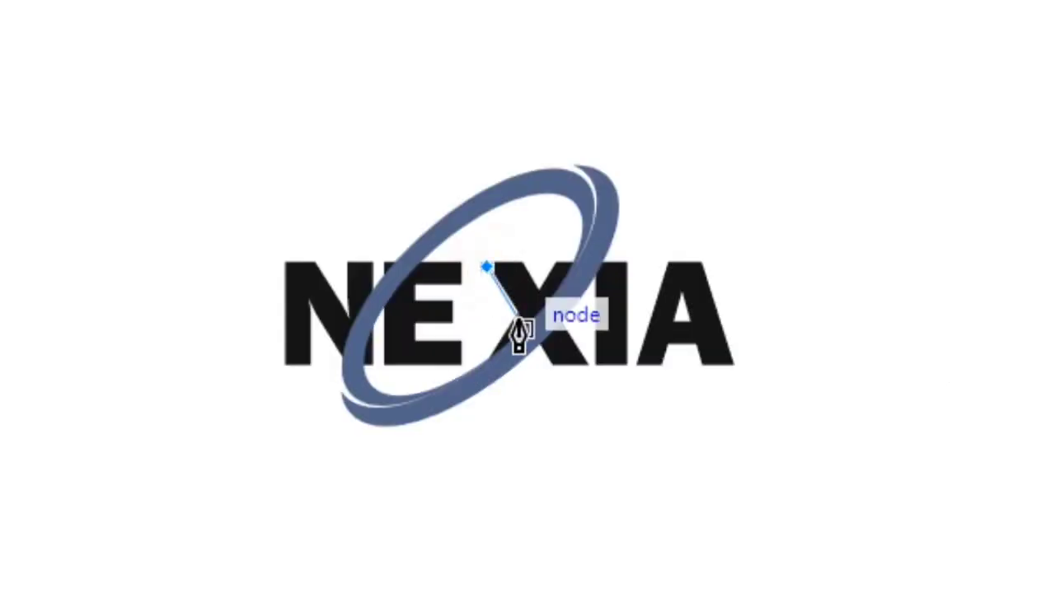
pyautogui.click(555, 364)
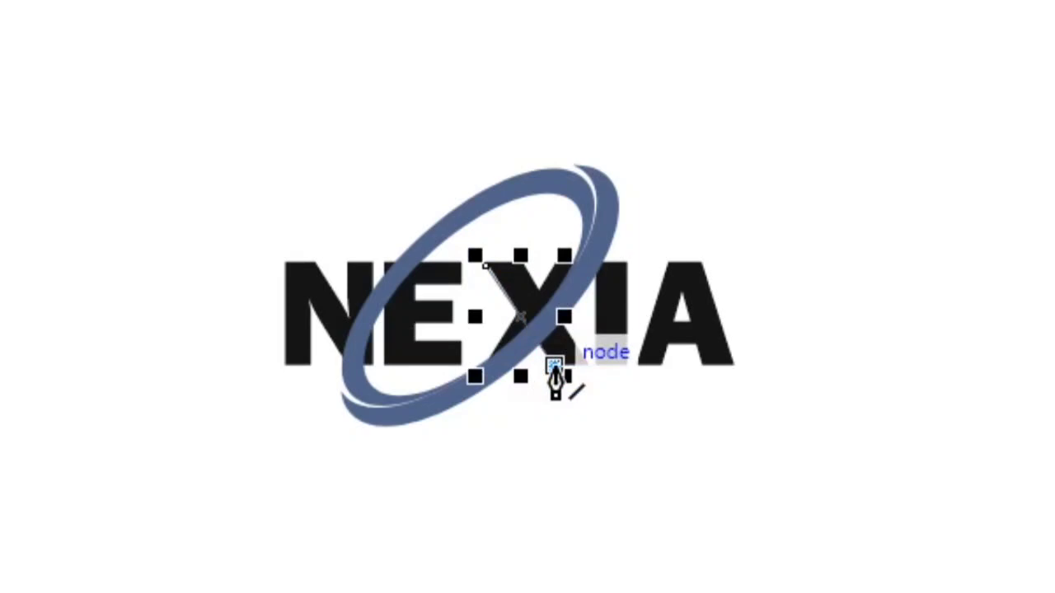
pyautogui.click(587, 367)
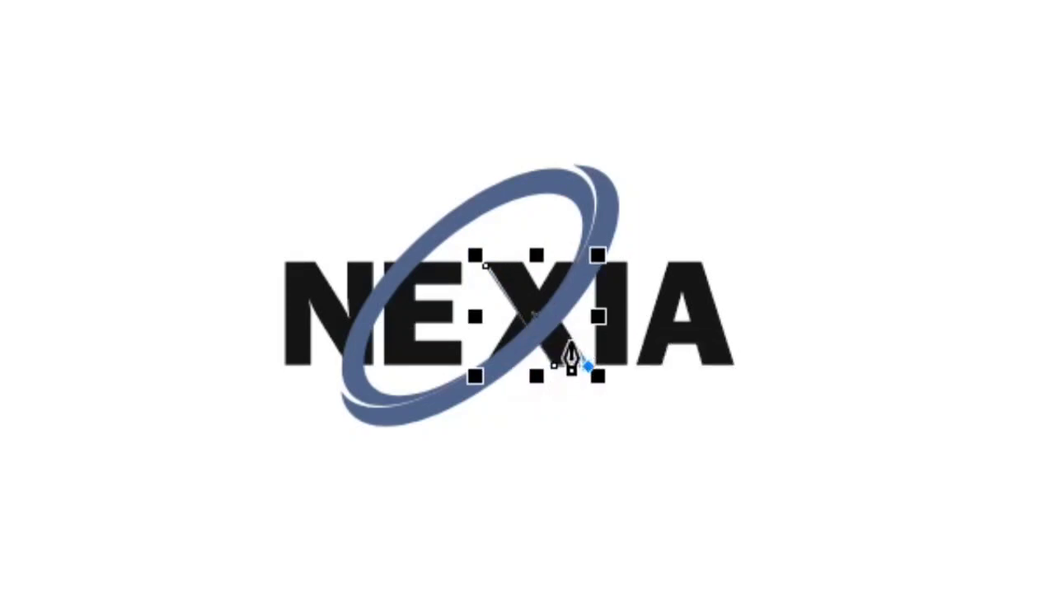
pyautogui.click(522, 265)
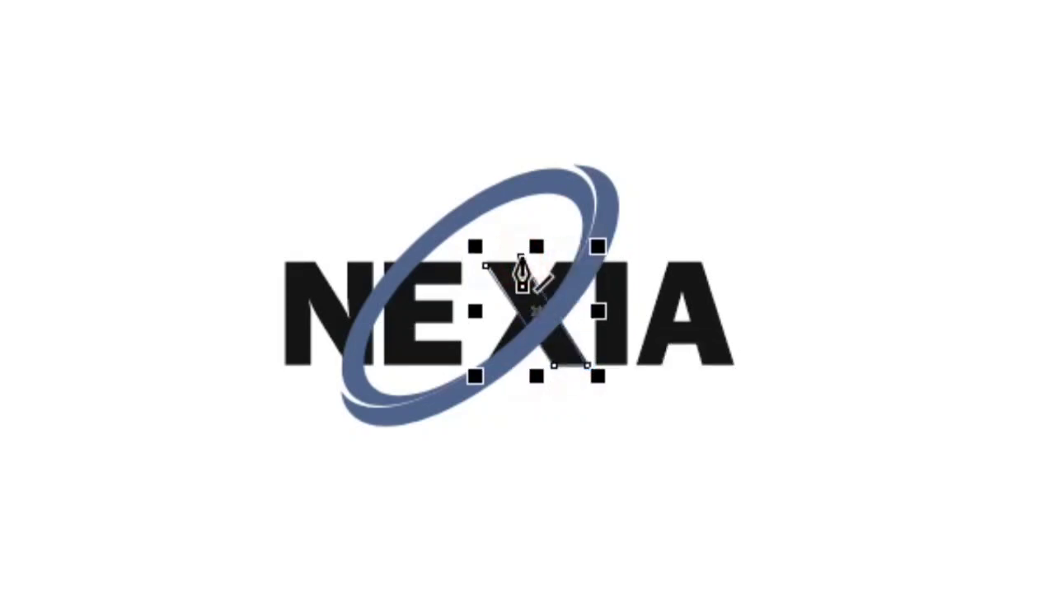
# - Set the outer crescent's outline width to 4.0 pt
pyautogui.click(485, 82)
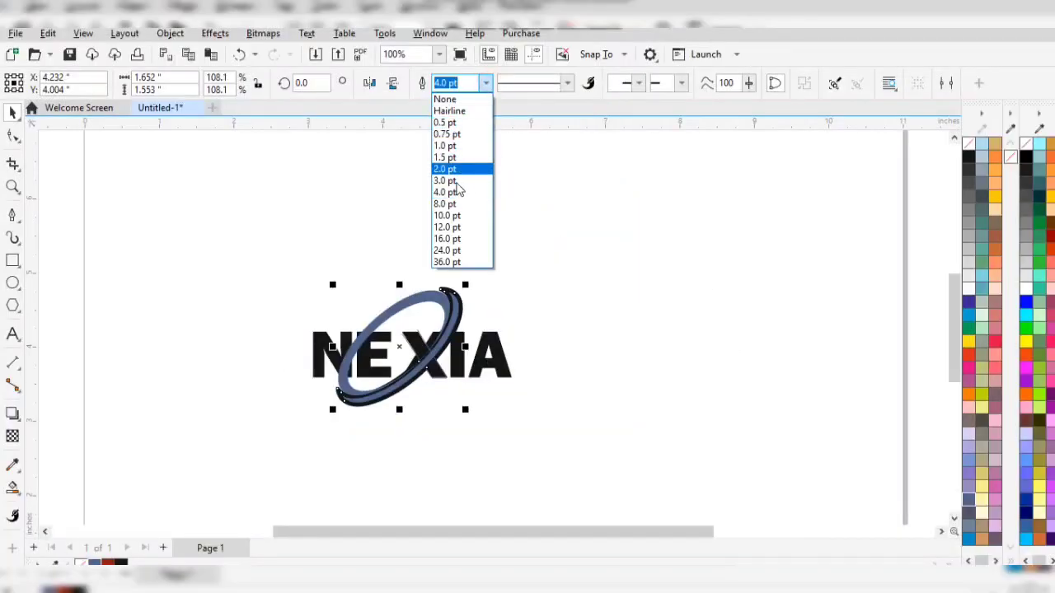
pyautogui.click(455, 207)
pyautogui.click(485, 83)
pyautogui.click(458, 191)
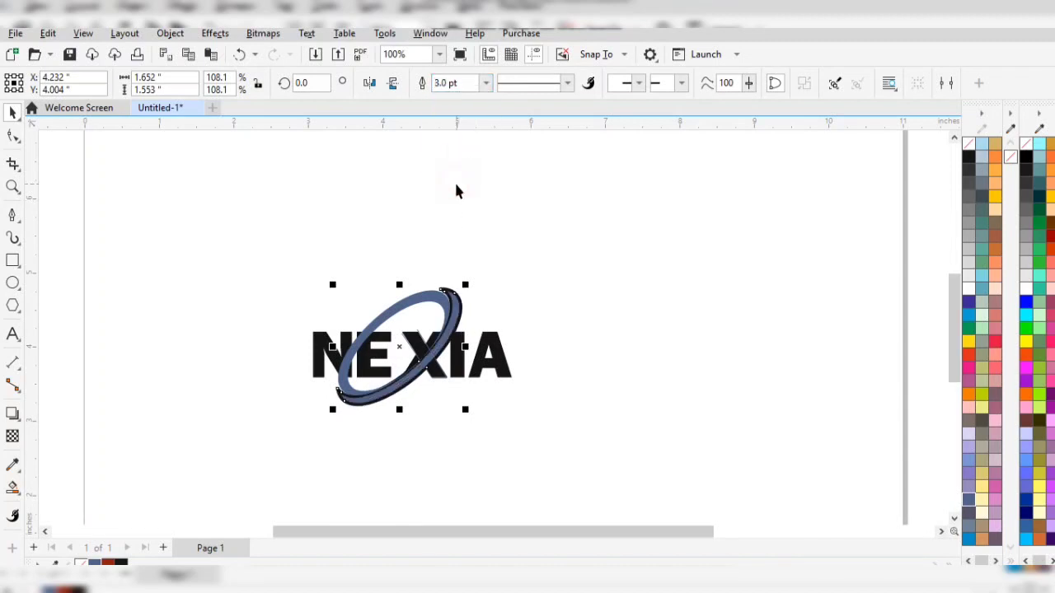
pyautogui.click(486, 82)
pyautogui.click(452, 195)
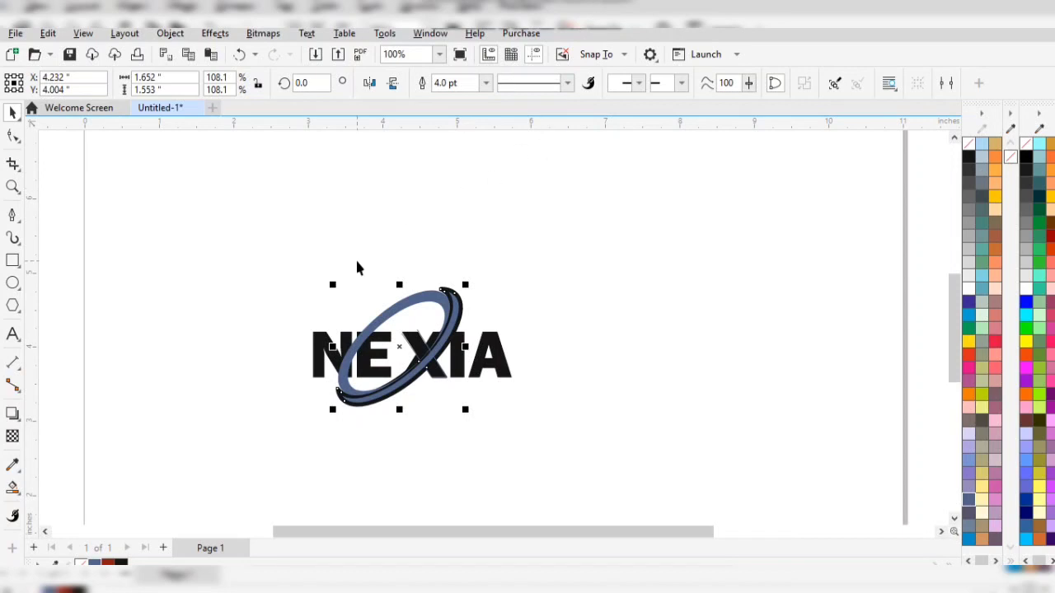
# - Smart-fill the X's diagonal stroke above and below the ring, and color the resulting segments Navy Blue
pyautogui.click(16, 491)
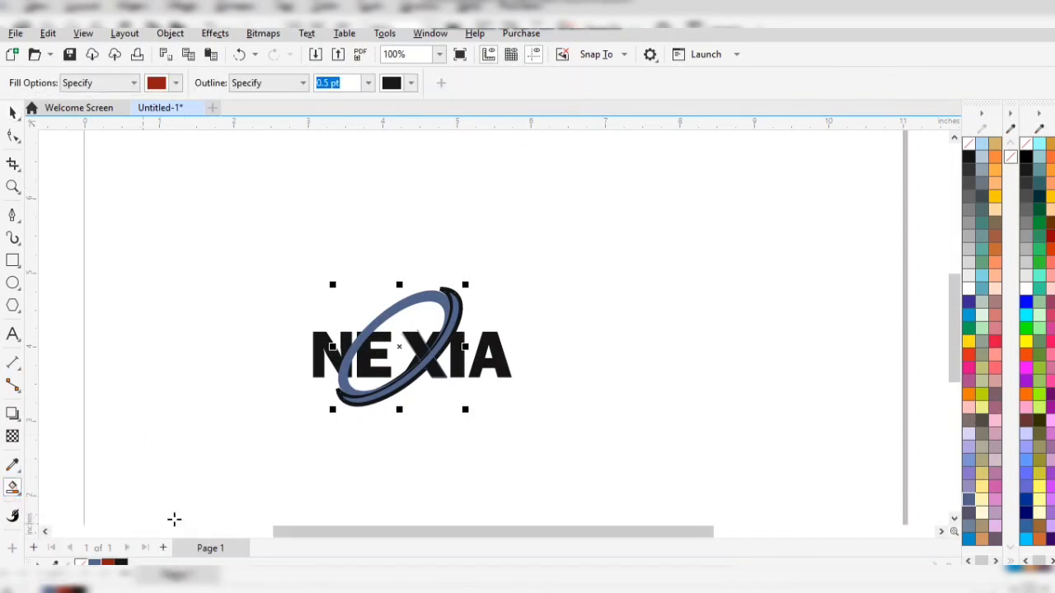
pyautogui.click(13, 114)
pyautogui.click(200, 246)
pyautogui.click(13, 488)
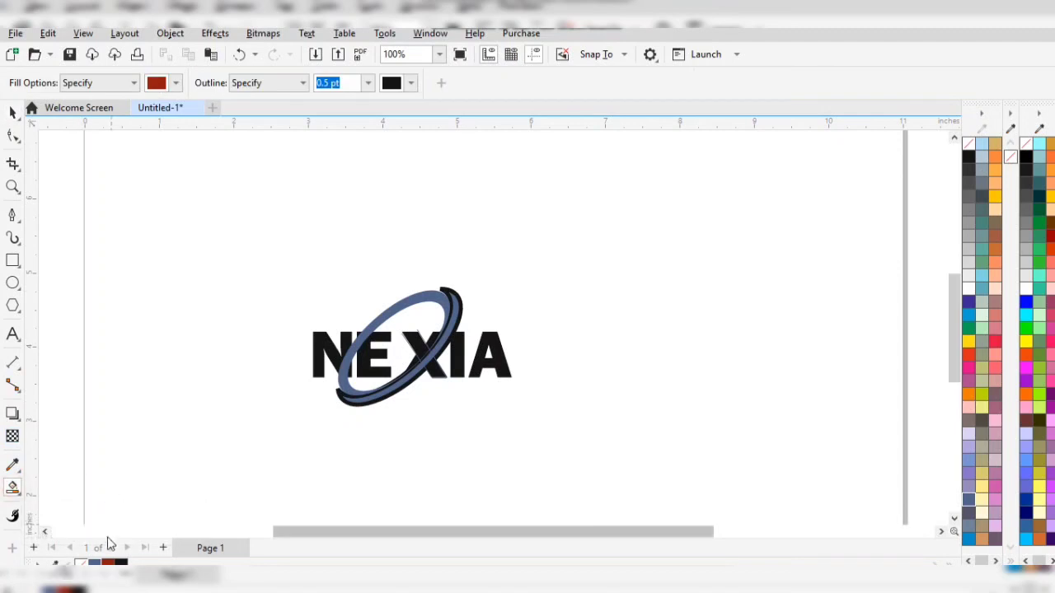
pyautogui.click(415, 344)
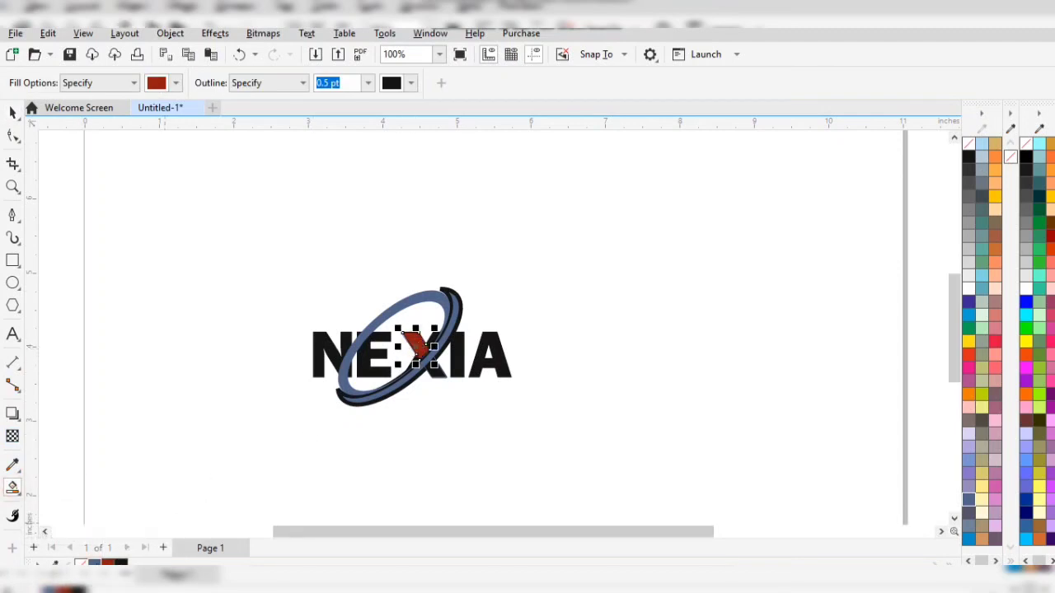
pyautogui.click(430, 373)
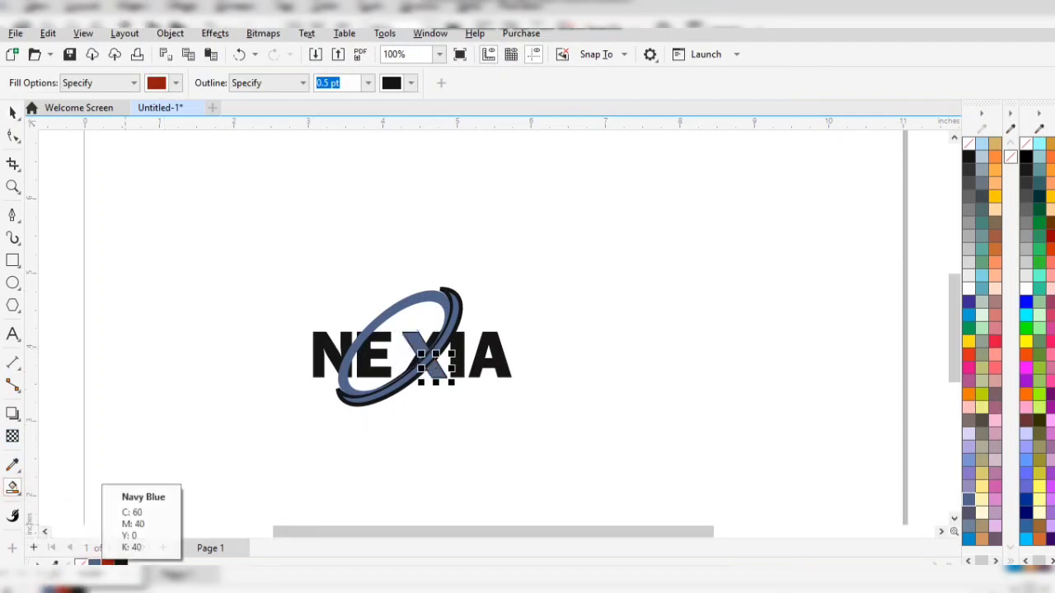
pyautogui.click(95, 563)
# - Delete the original black X behind the blue diagonal segments
pyautogui.click(13, 114)
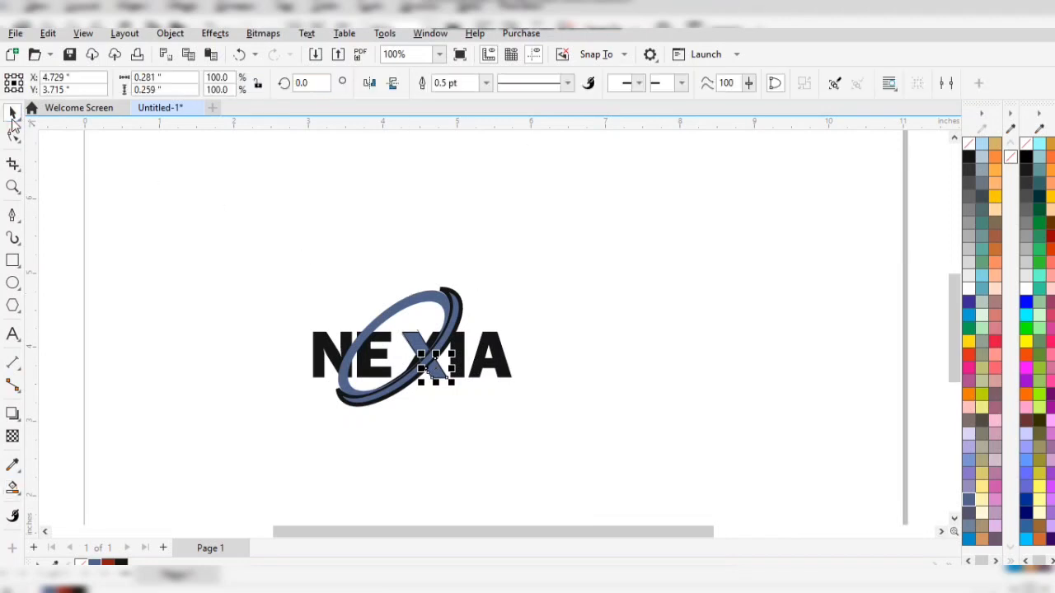
pyautogui.click(419, 356)
pyautogui.press('Delete')
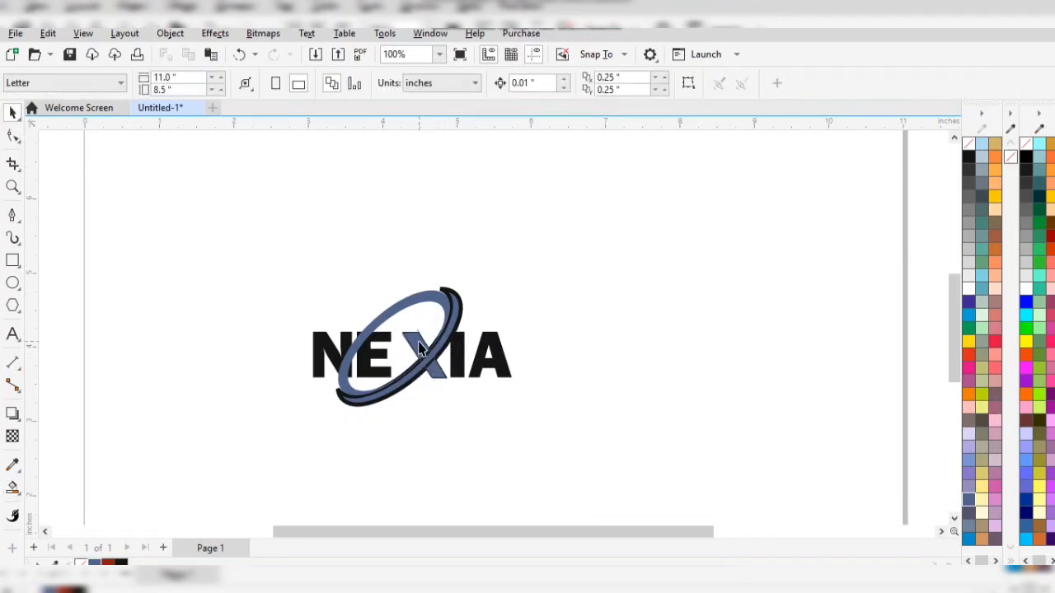
# - Remove the outlines from the upper and lower blue segments of the X by setting their width to None
pyautogui.click(421, 346)
pyautogui.click(486, 83)
pyautogui.click(458, 98)
pyautogui.click(438, 376)
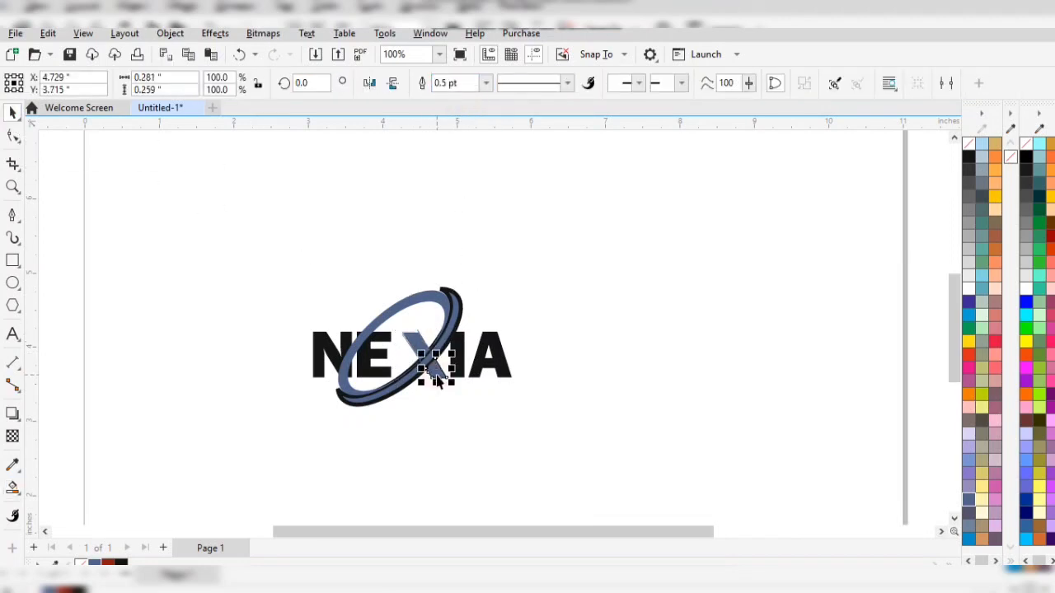
pyautogui.click(485, 82)
pyautogui.click(458, 98)
pyautogui.click(287, 405)
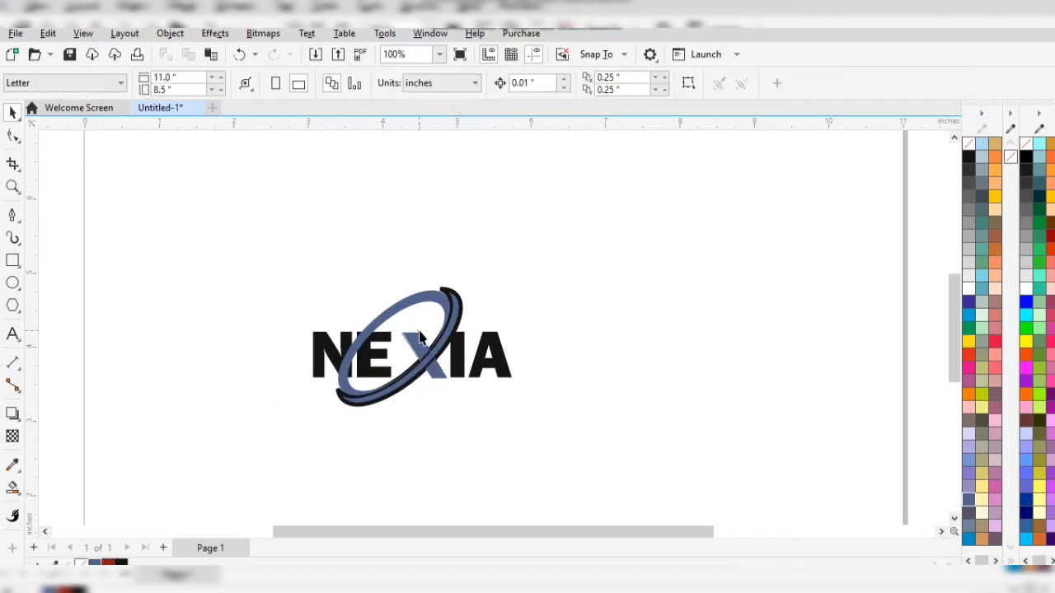
# - Try to adjust the width of the upper blue segment of the X, and undo the last change
pyautogui.click(420, 342)
pyautogui.press('Escape')
pyautogui.scroll(4, 422, 351)
pyautogui.click(424, 349)
pyautogui.moveTo(437, 335); pyautogui.dragTo(452, 338)
pyautogui.click(513, 400)
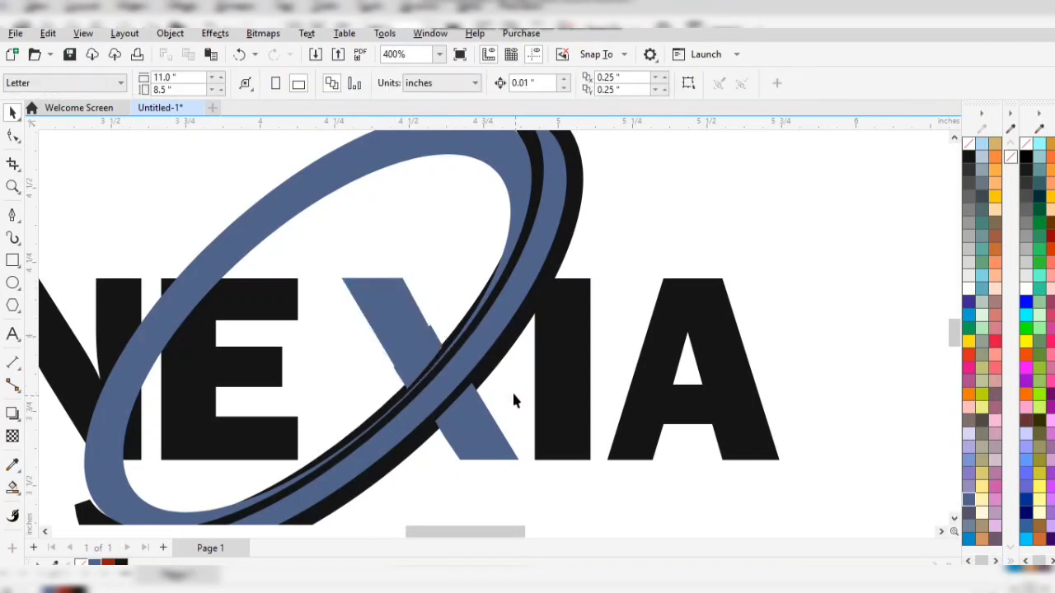
pyautogui.click(391, 328)
pyautogui.click(689, 170)
pyautogui.hotkey('ctrl', 'z')
pyautogui.click(689, 169)
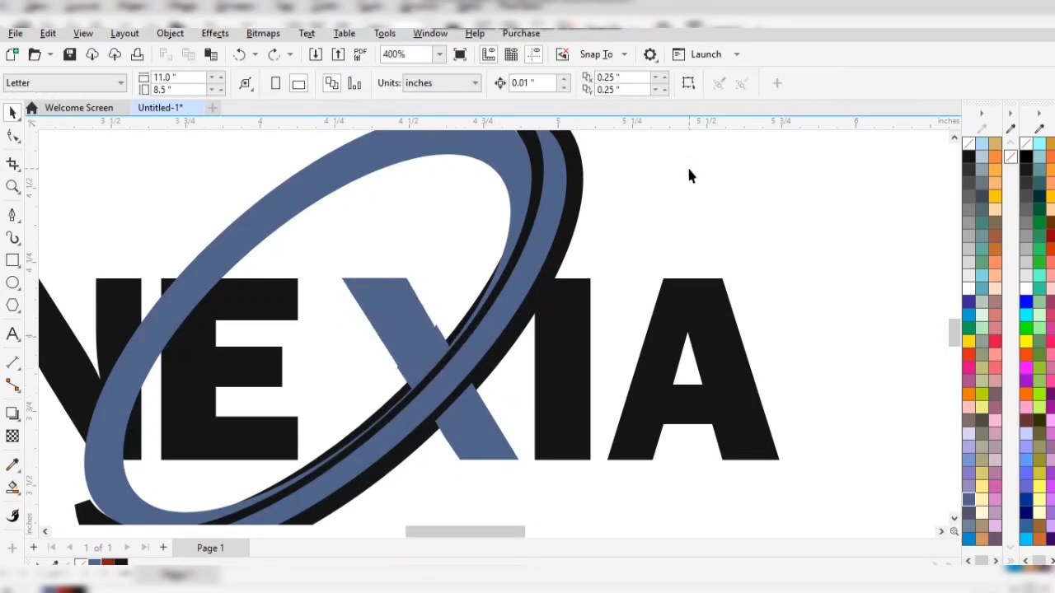
# - Remove the thick black outline around the outer crescent, using it to cut a thin gap between the crescent and the neighboring shapes
pyautogui.scroll(-1, 689, 169)
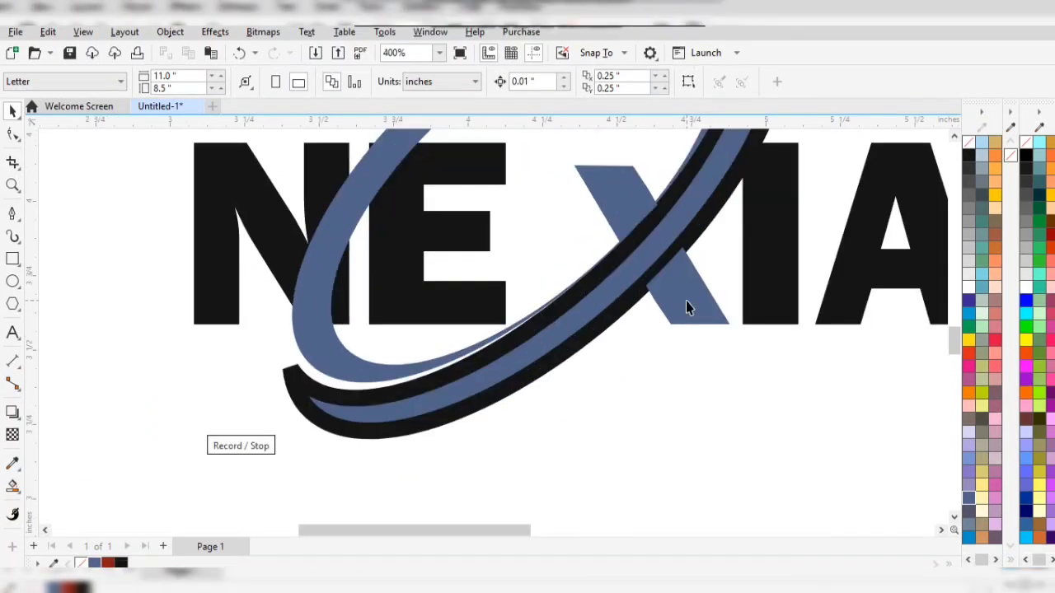
pyautogui.scroll(-1, 687, 301)
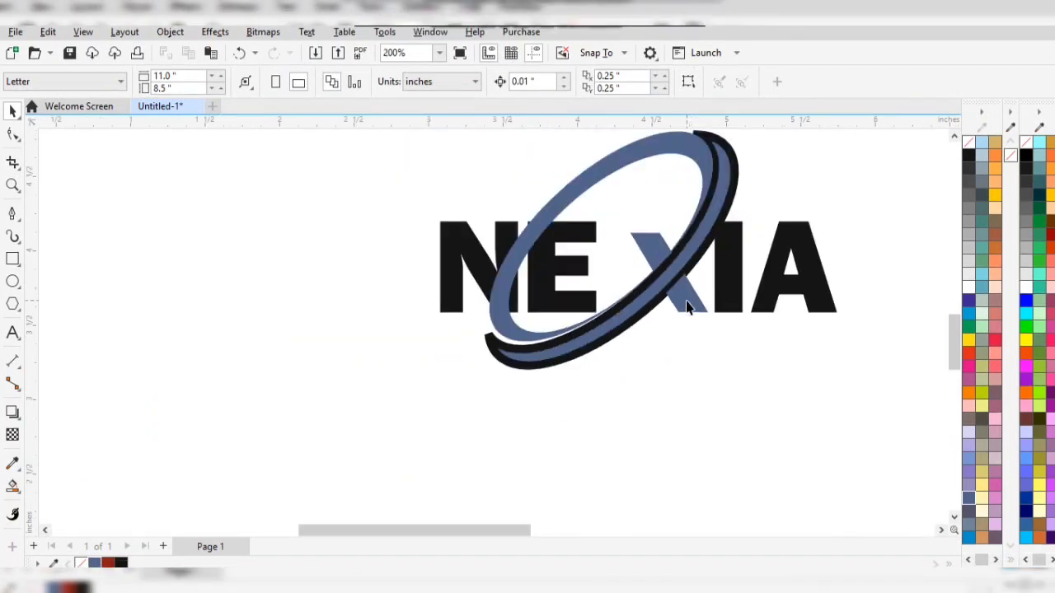
pyautogui.moveTo(956, 347); pyautogui.dragTo(956, 334)
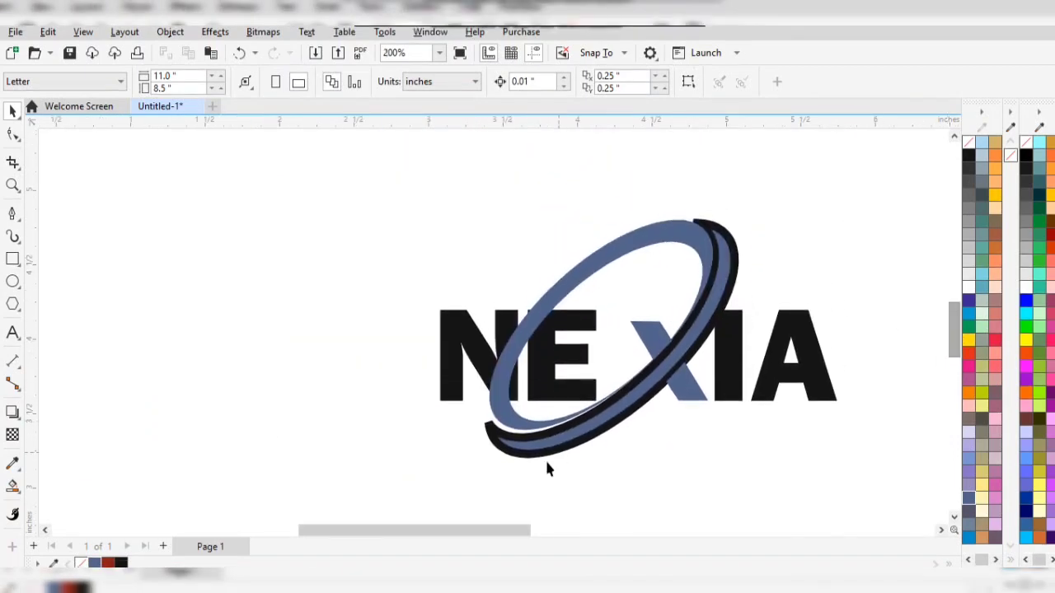
pyautogui.moveTo(475, 529); pyautogui.dragTo(512, 513)
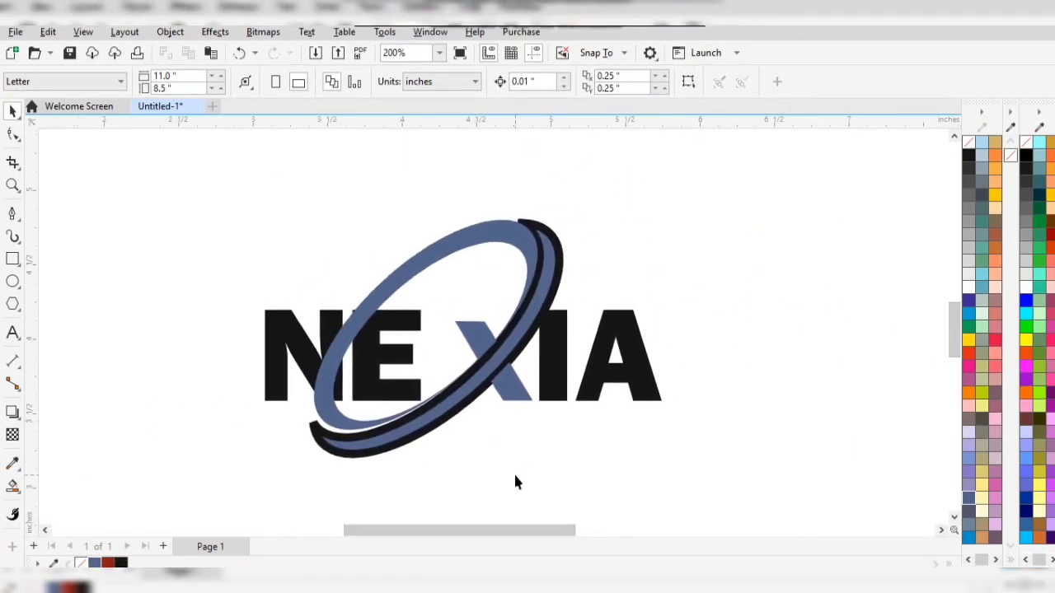
pyautogui.click(535, 301)
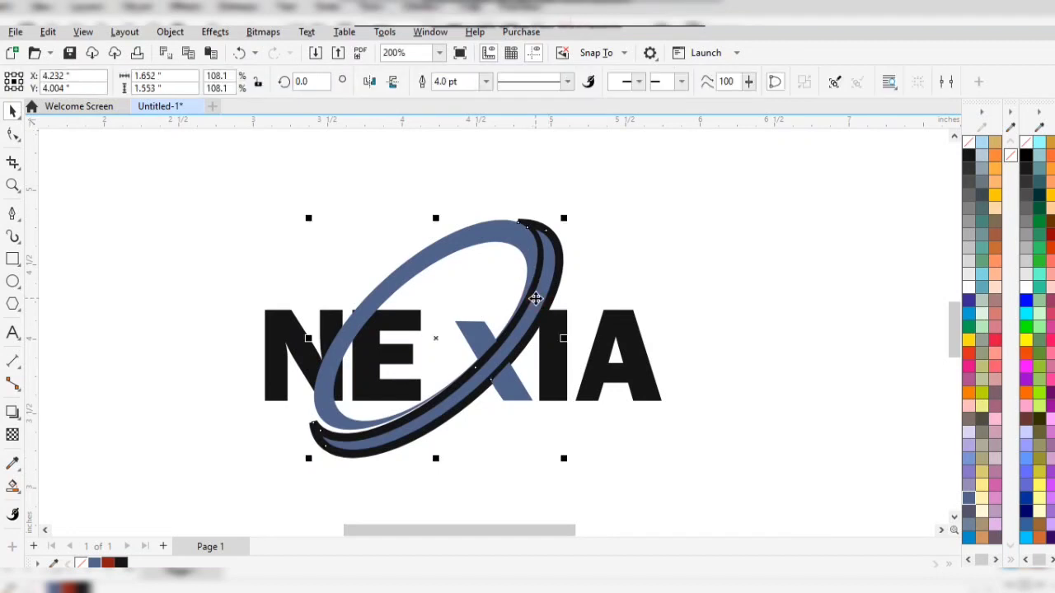
pyautogui.moveTo(536, 298); pyautogui.dragTo(481, 288)
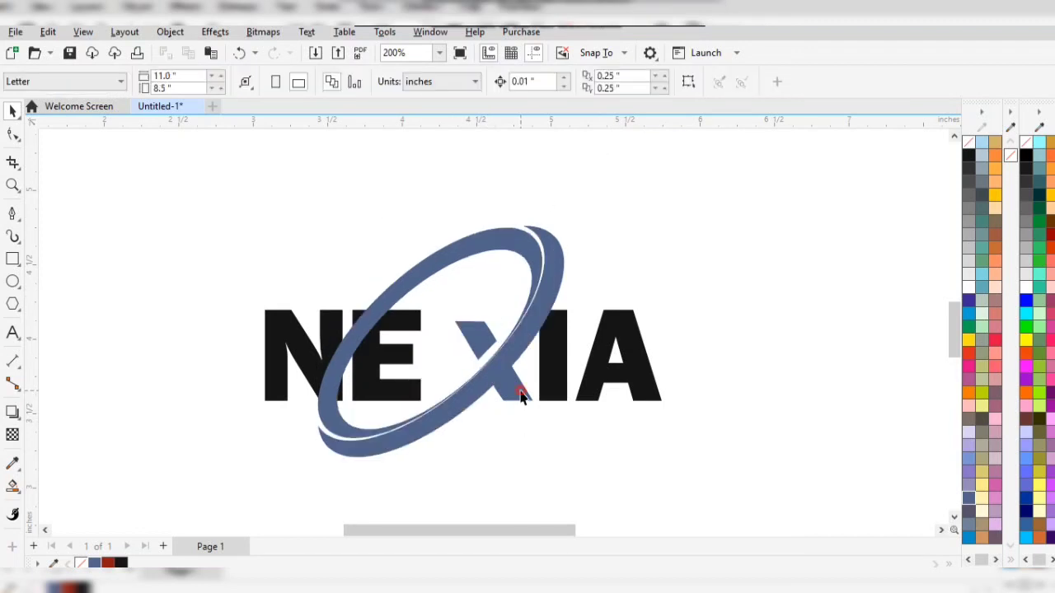
# - Shift the X's lower blue segment slightly down and right, and enlarge the upper segment to about 0.36 by 0.33 inches
pyautogui.click(521, 397)
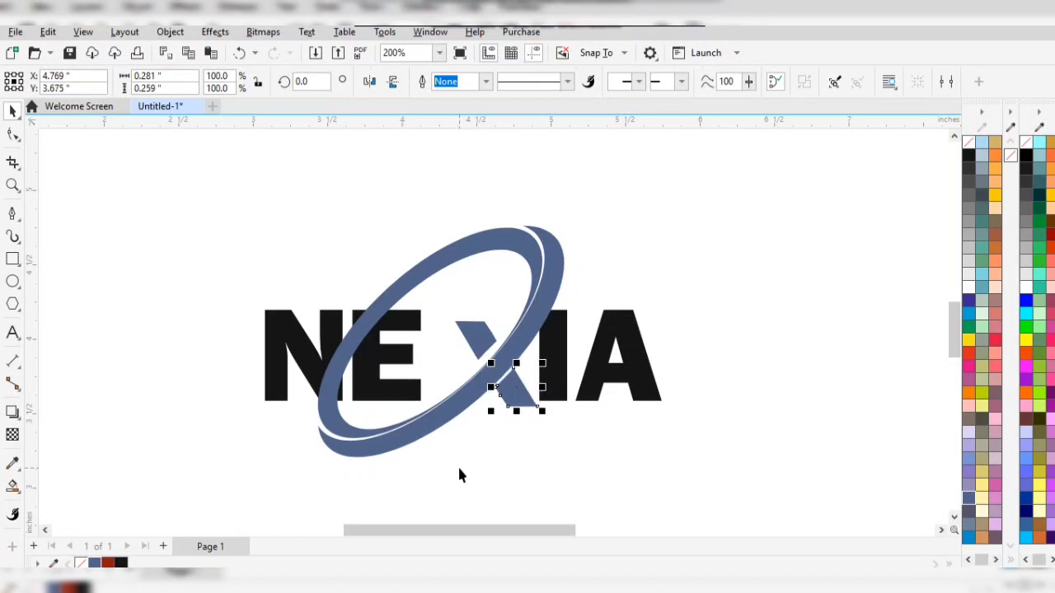
pyautogui.click(486, 340)
pyautogui.moveTo(445, 314); pyautogui.dragTo(438, 306)
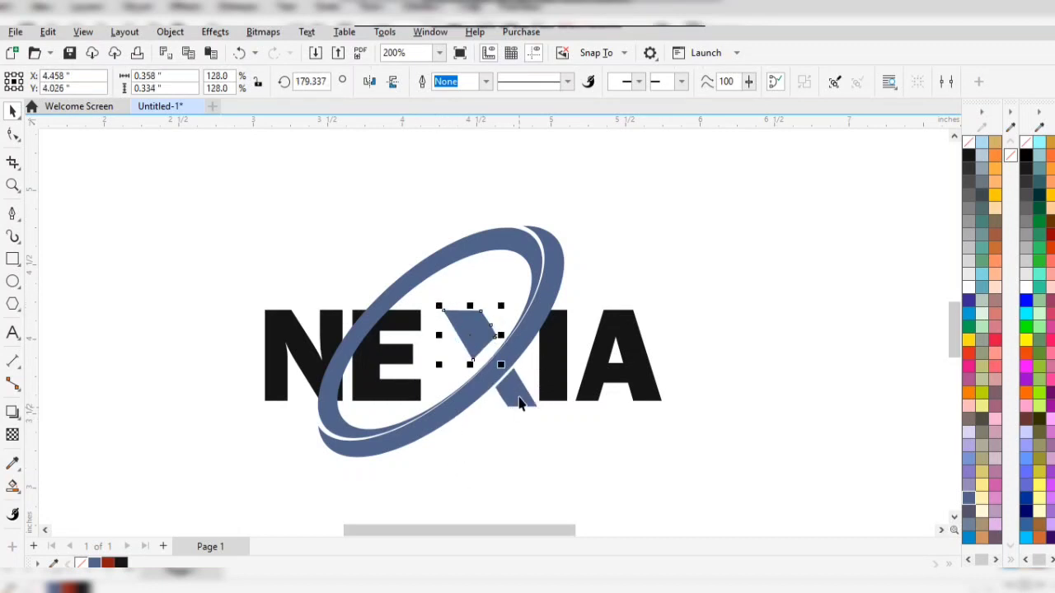
# - Enlarge the X's lower blue segment to about 0.32 by 0.30 inches, and nudge the upper segment slightly left and down
pyautogui.click(517, 392)
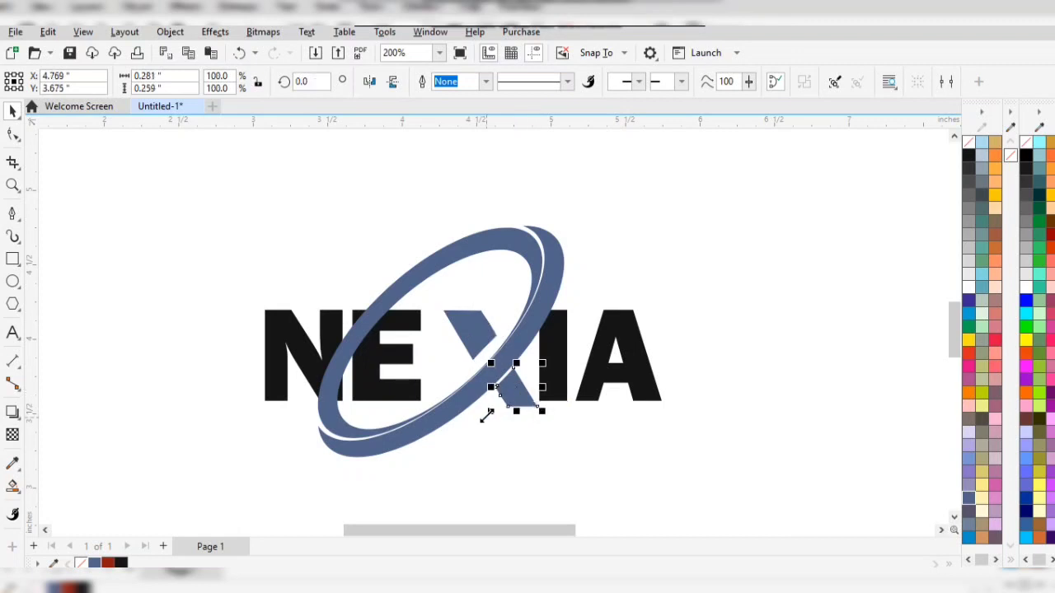
pyautogui.moveTo(492, 412); pyautogui.dragTo(483, 422)
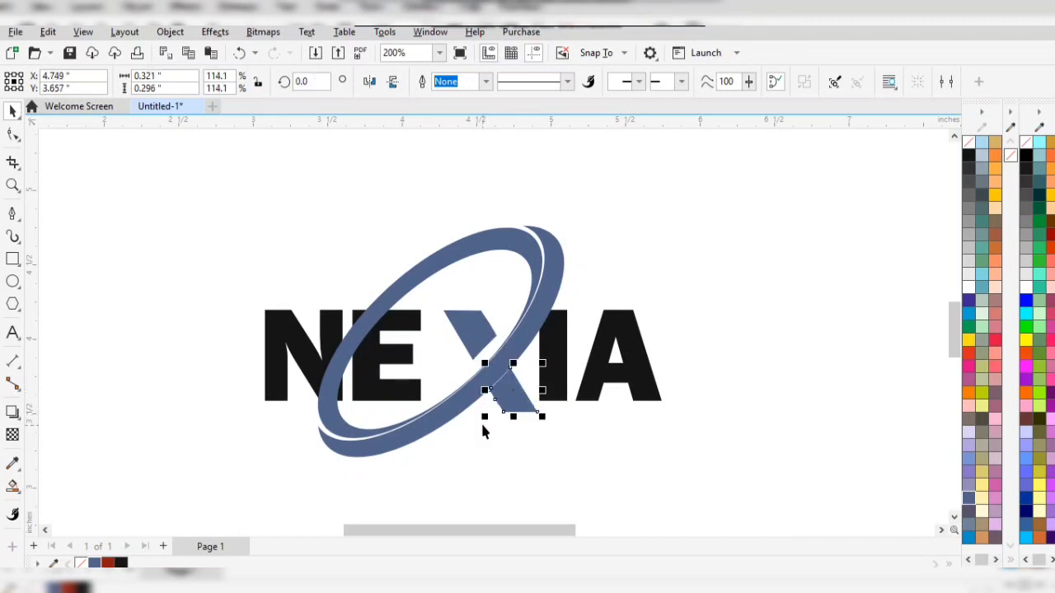
pyautogui.click(465, 316)
pyautogui.press('Left')
pyautogui.press('Left')
pyautogui.press('Left')
pyautogui.press('Left')
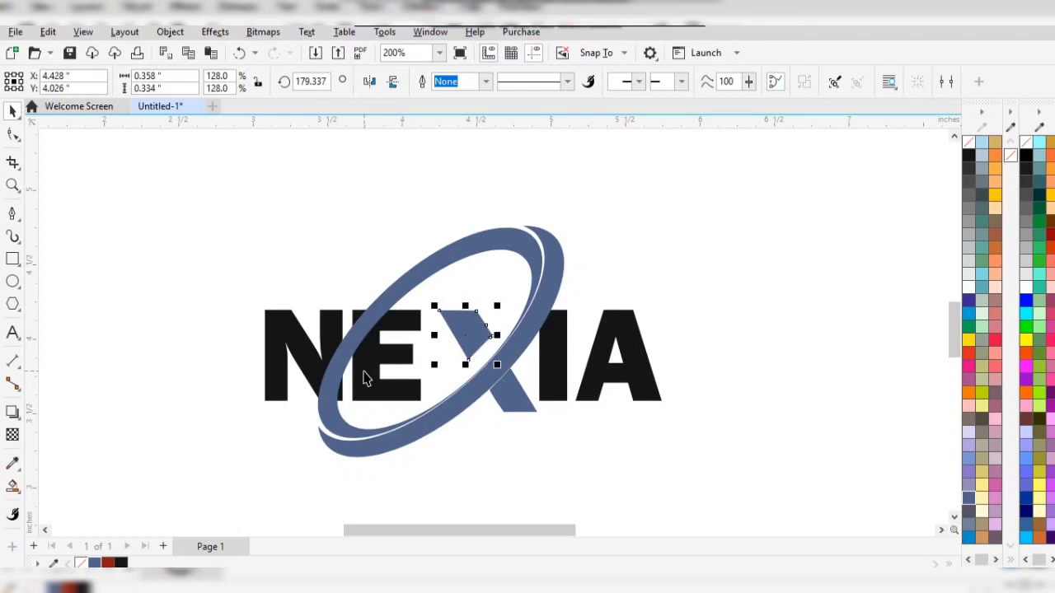
pyautogui.press('Down')
pyautogui.press('Down')
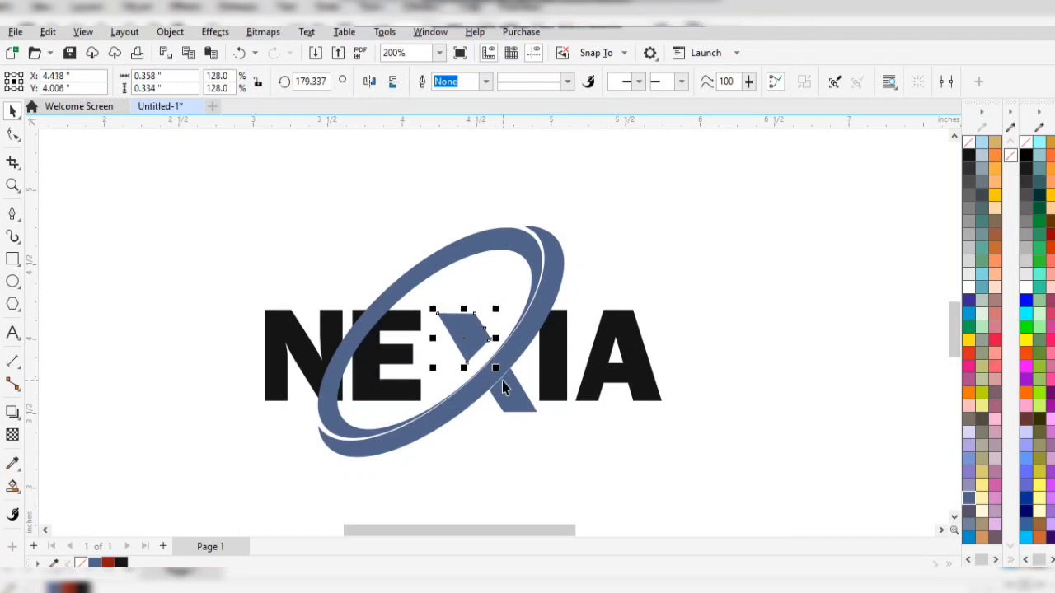
pyautogui.press('Down')
pyautogui.press('Right')
pyautogui.click(534, 420)
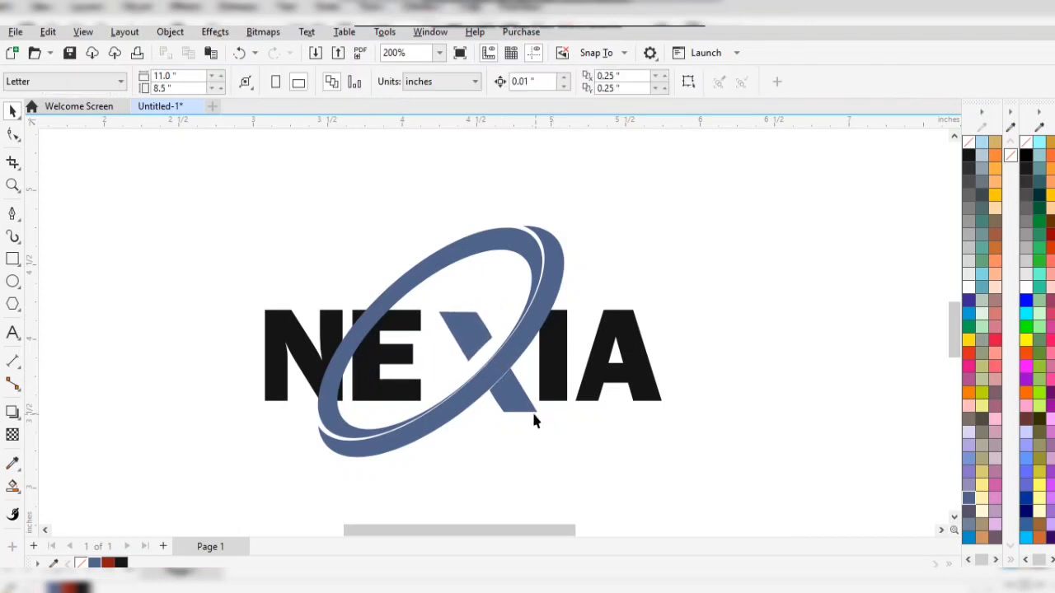
# - Try to nudge the X's lower blue segment slightly right and down, and undo the recent changes to the ring and X segments
pyautogui.click(515, 393)
pyautogui.press('F10')
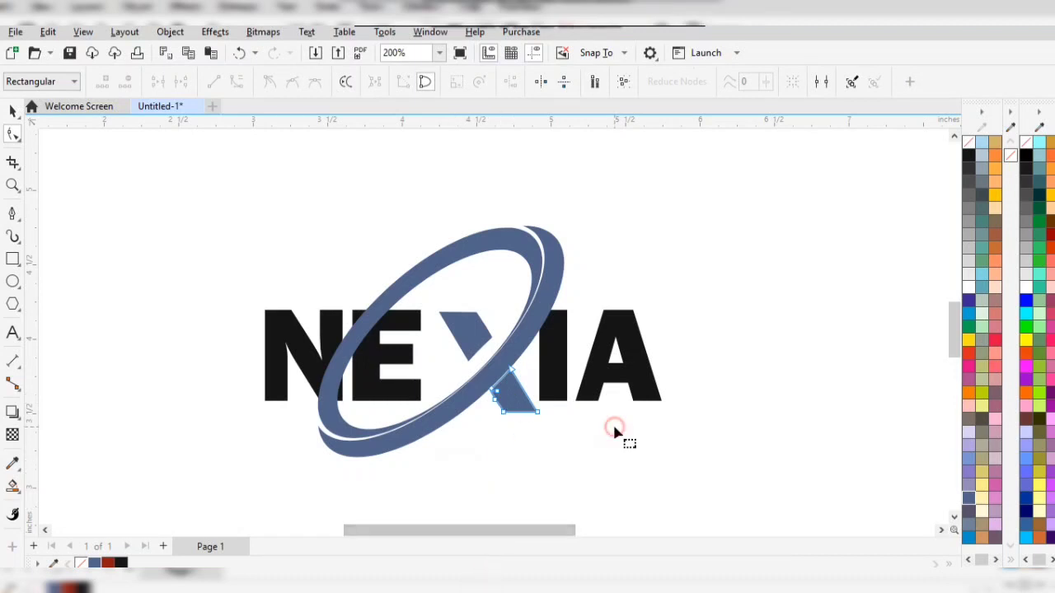
pyautogui.click(12, 112)
pyautogui.click(505, 424)
pyautogui.click(514, 397)
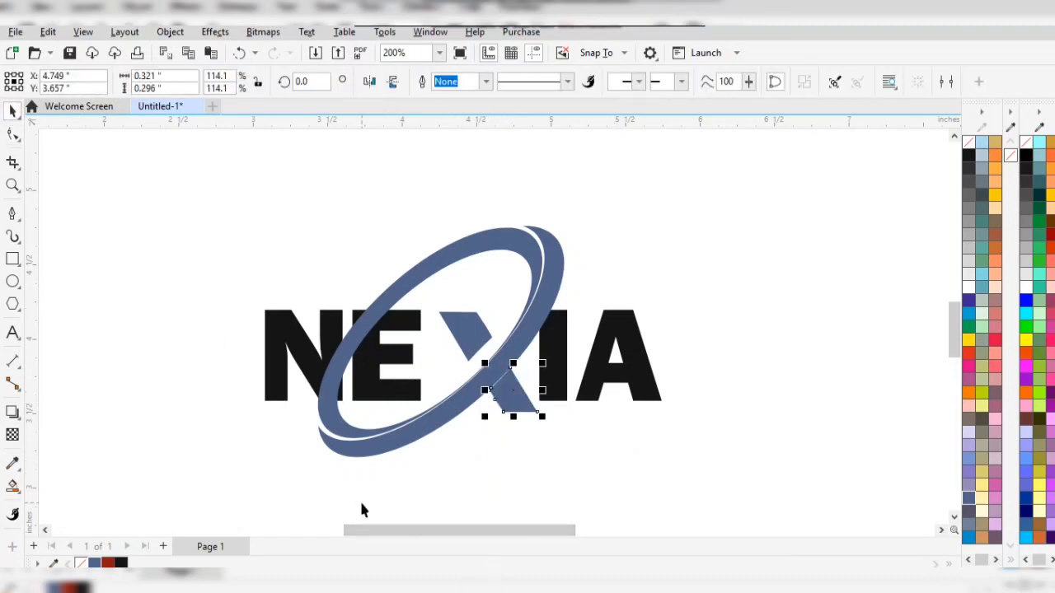
pyautogui.press('Right')
pyautogui.press('Down')
pyautogui.press('Right')
pyautogui.press('Down')
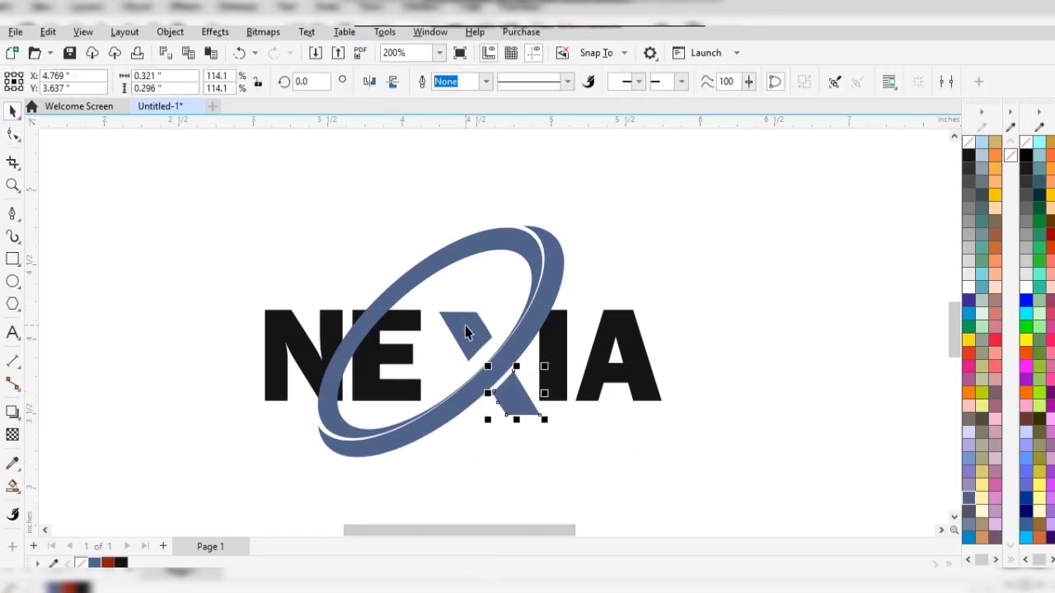
pyautogui.hotkey('ctrl', 'z')
pyautogui.hotkey('ctrl', 'z')
pyautogui.hotkey('ctrl', 'z')
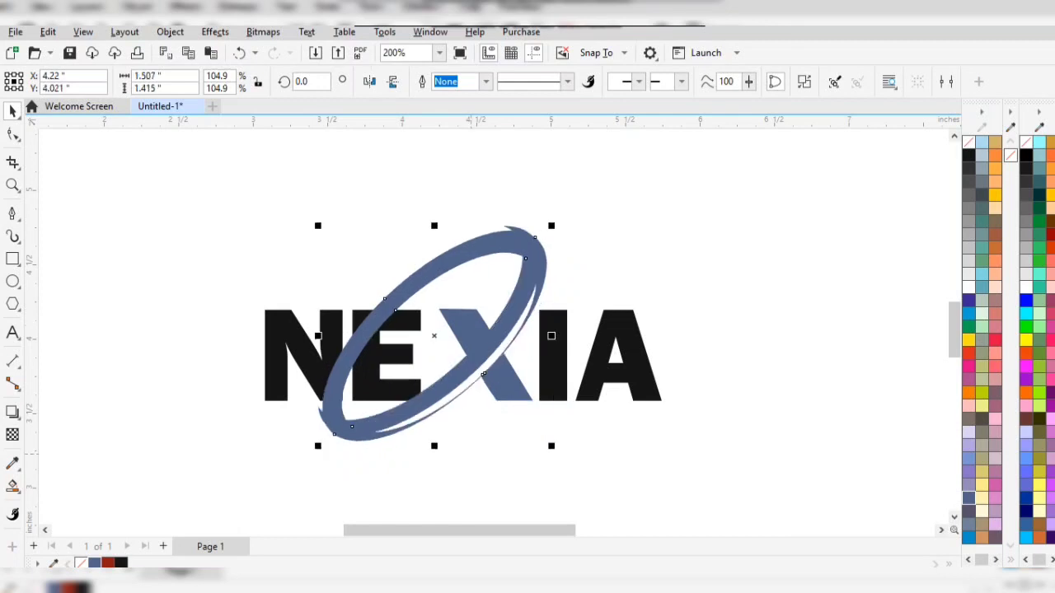
# - Nudge the main blue ring slightly left and up
pyautogui.press('Left')
pyautogui.press('Up')
pyautogui.press('Up')
# - Nudge the outer crescent right and down to about X 4.3, Y 3.96 inches
pyautogui.click(455, 371)
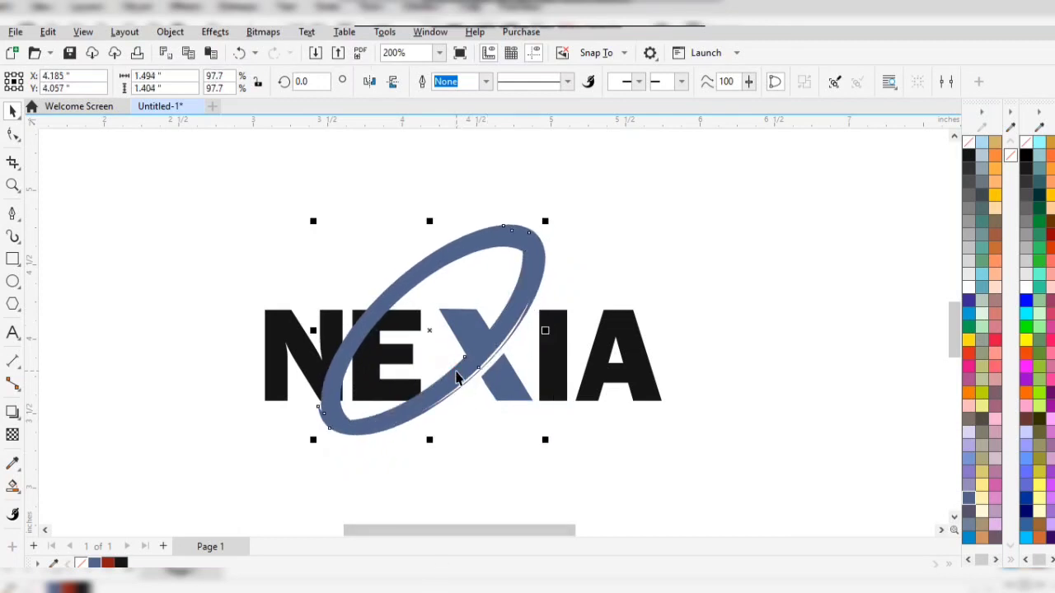
pyautogui.press('Down')
pyautogui.press('Down')
pyautogui.press('Down')
pyautogui.press('Down')
pyautogui.press('Down')
pyautogui.press('Right')
pyautogui.press('Right')
pyautogui.press('Right')
pyautogui.press('Right')
pyautogui.press('Right')
pyautogui.press('Down')
pyautogui.press('Down')
pyautogui.press('Down')
pyautogui.press('Down')
pyautogui.press('Down')
pyautogui.press('Down')
pyautogui.press('Down')
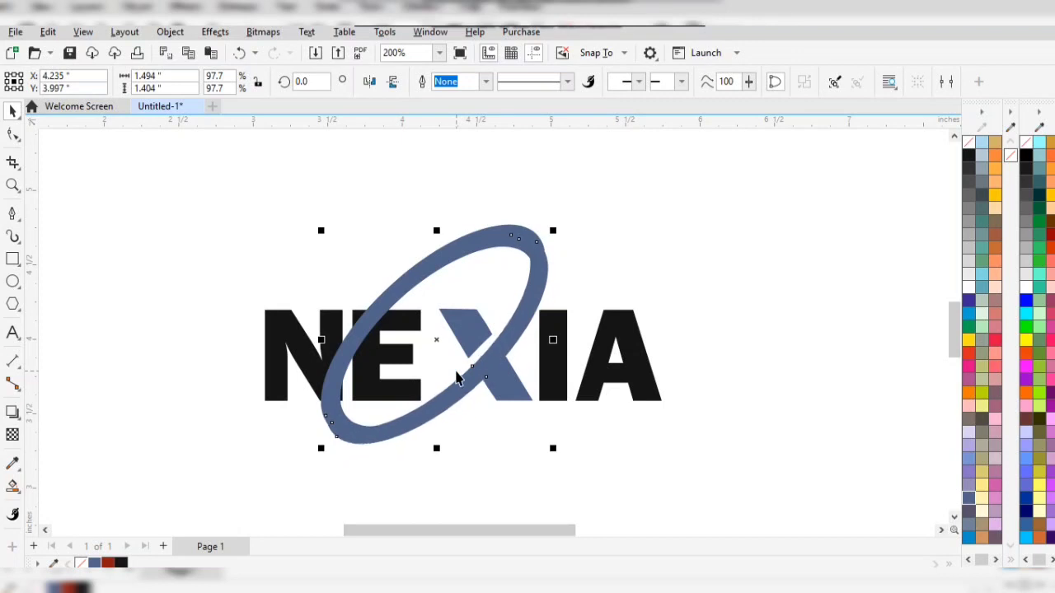
pyautogui.press('Right')
pyautogui.press('Right')
pyautogui.press('Right')
pyautogui.press('Right')
pyautogui.press('Right')
pyautogui.press('Right')
pyautogui.press('Right')
pyautogui.press('Up')
pyautogui.press('Up')
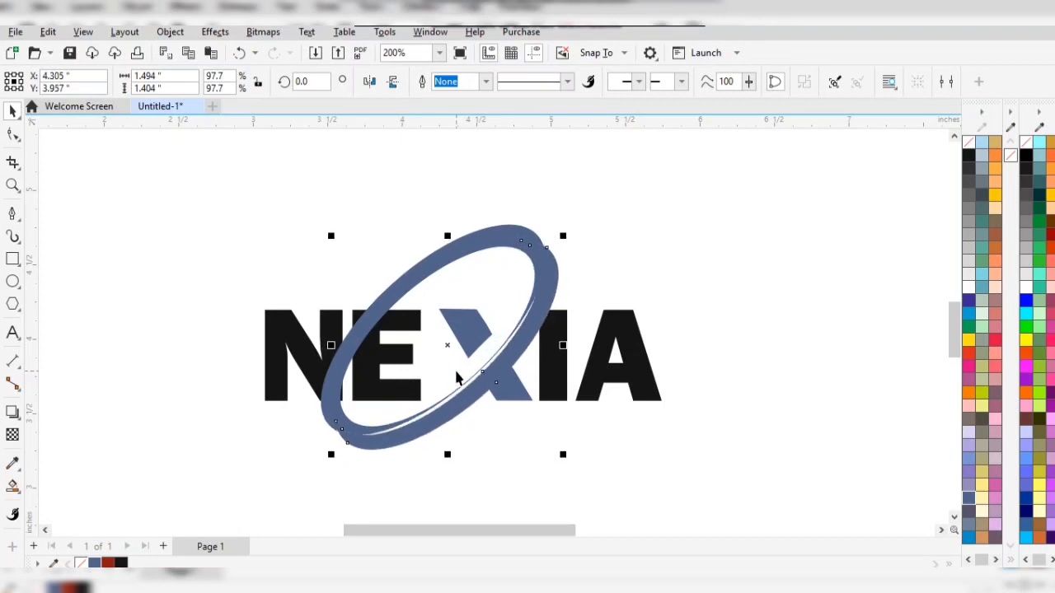
pyautogui.press('Right')
# - Enlarge the outer crescent to about 1.65 by 1.55 inches and nudge it to about X 4.27, Y 4.01 inches
pyautogui.moveTo(333, 455); pyautogui.dragTo(265, 475)
pyautogui.press('Up')
pyautogui.press('Up')
pyautogui.press('Up')
pyautogui.press('Up')
pyautogui.press('Up')
pyautogui.press('Up')
pyautogui.press('Up')
pyautogui.press('Up')
pyautogui.press('Up')
pyautogui.press('Up')
pyautogui.press('Right')
pyautogui.press('Right')
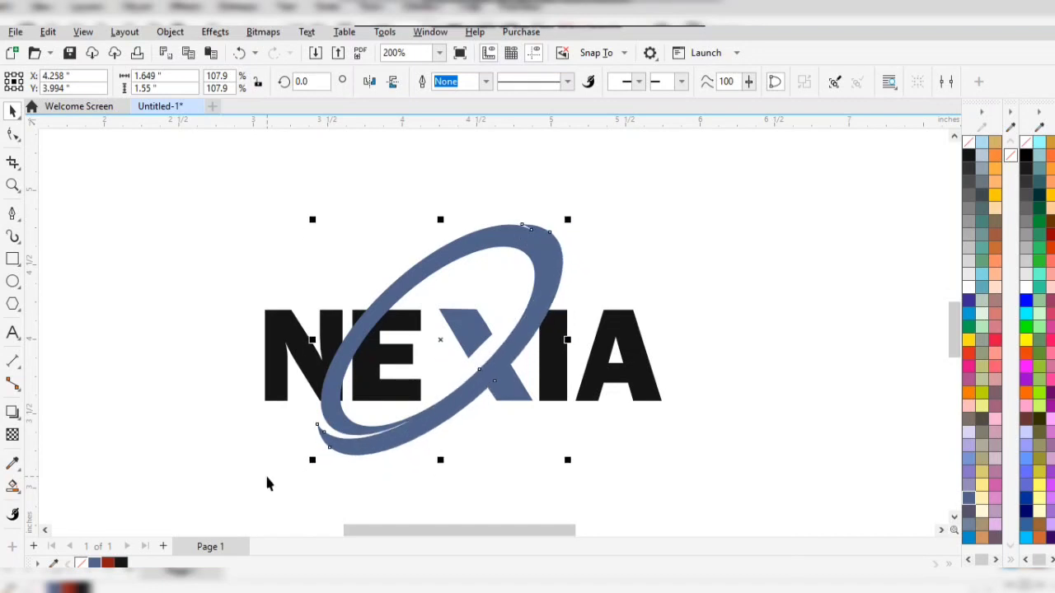
pyautogui.press('Right')
pyautogui.press('Right')
pyautogui.press('Right')
pyautogui.press('Up')
pyautogui.press('Up')
pyautogui.press('Left')
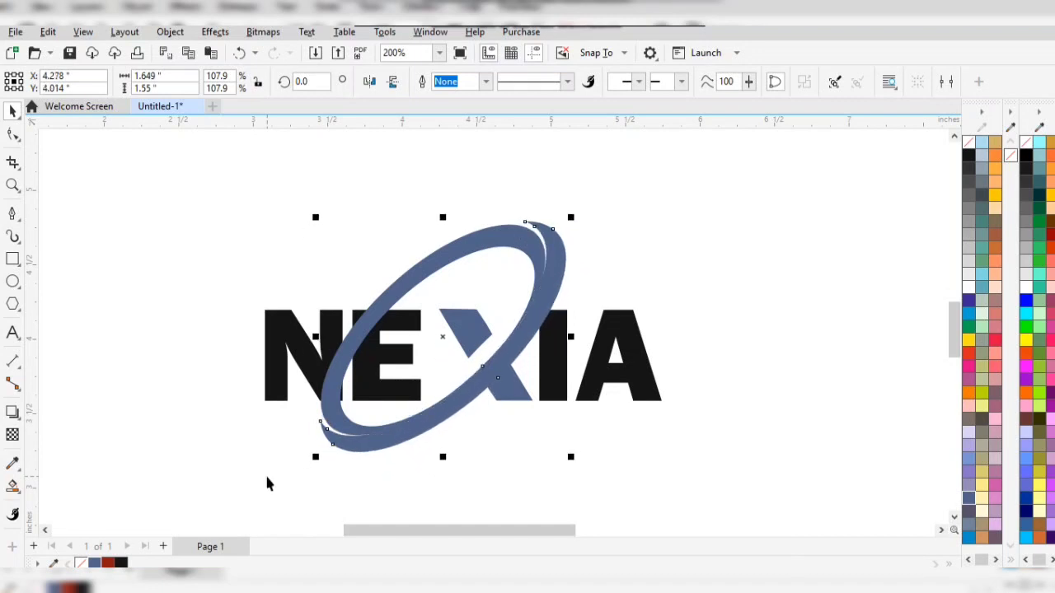
pyautogui.press('Left')
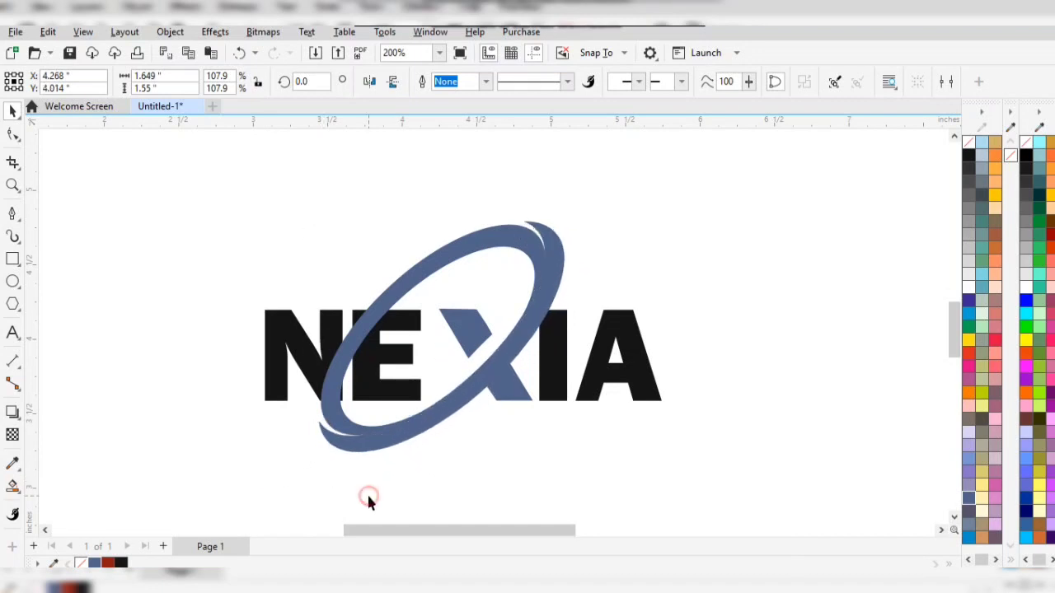
# - Shift the main ring up and shrink it to about 1.43 by 1.35 inches to open a gap beside the outer crescent
pyautogui.click(367, 492)
pyautogui.click(367, 358)
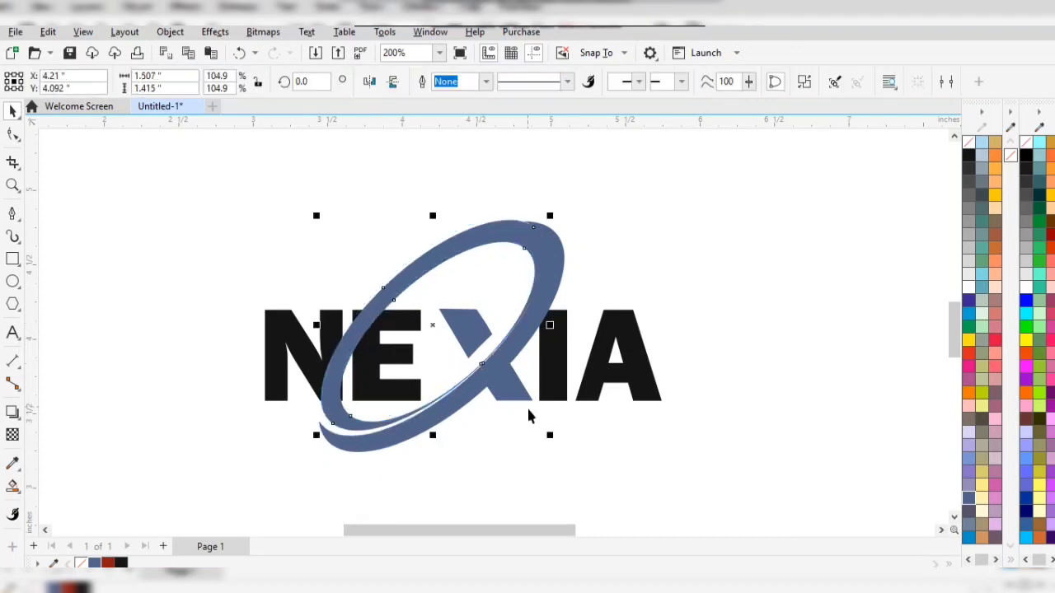
pyautogui.moveTo(557, 443)
pyautogui.mouseDown()
pyautogui.moveTo(535, 429)
pyautogui.moveTo(543, 437)
pyautogui.mouseUp()
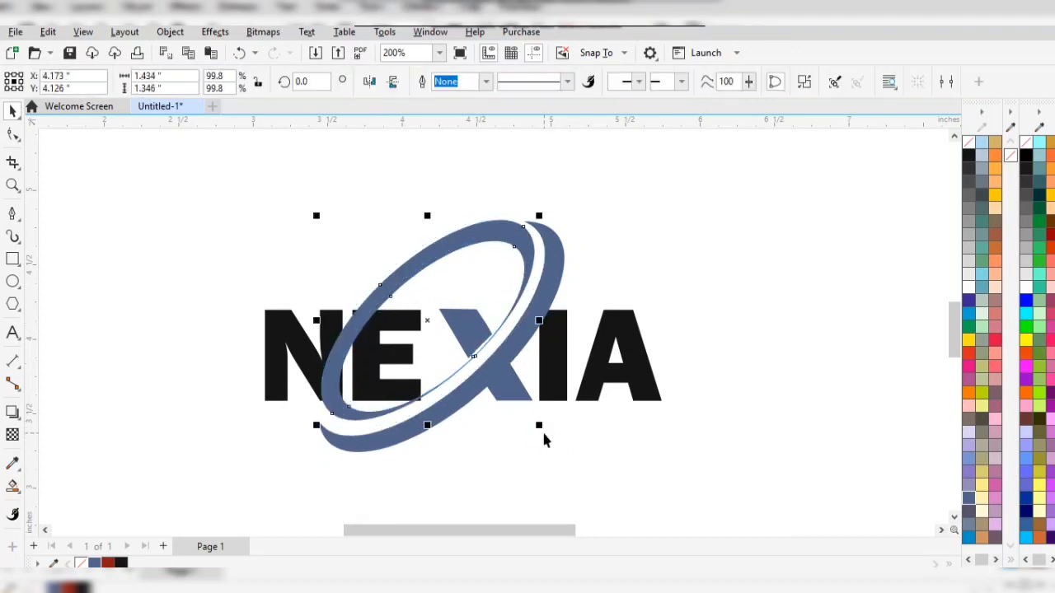
# - Nudge the outer crescent up and left to about X 4.24, Y 4.09 inches, and shift the X's lower segment slightly down
pyautogui.click(507, 367)
pyautogui.click(543, 280)
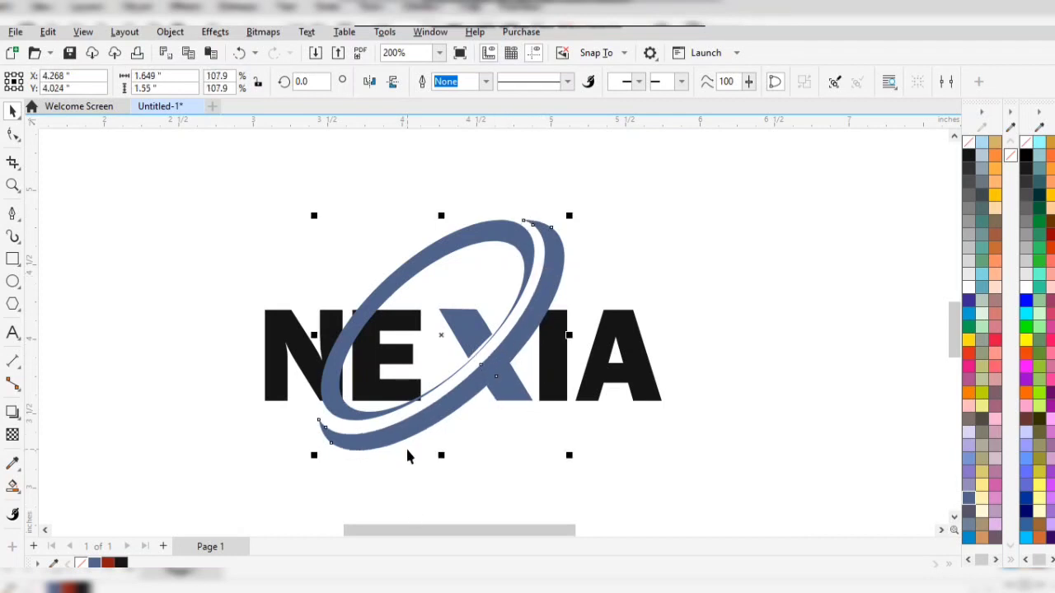
pyautogui.press('Up')
pyautogui.press('Up')
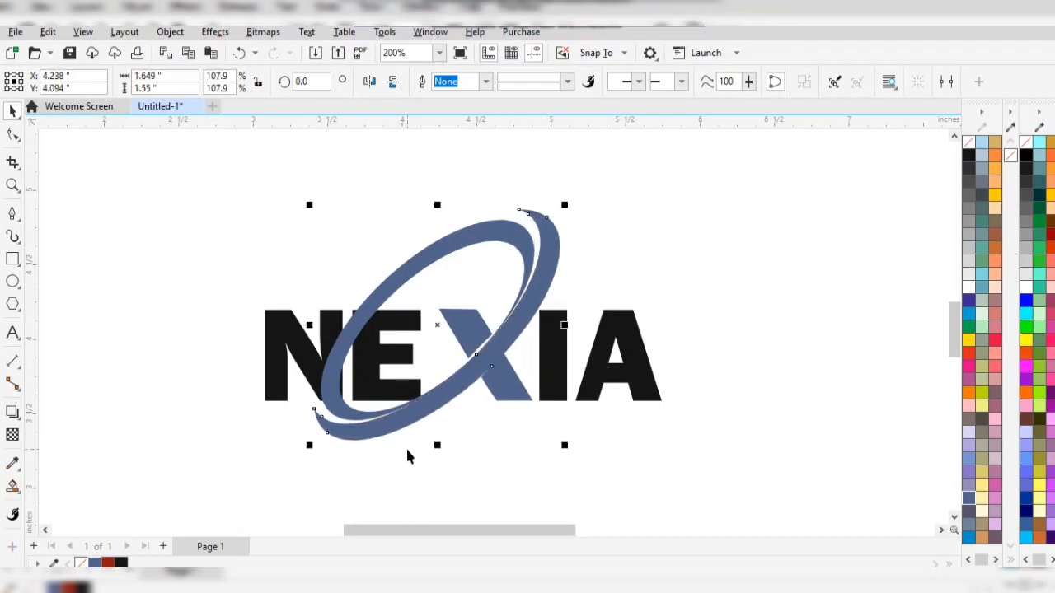
pyautogui.click(515, 404)
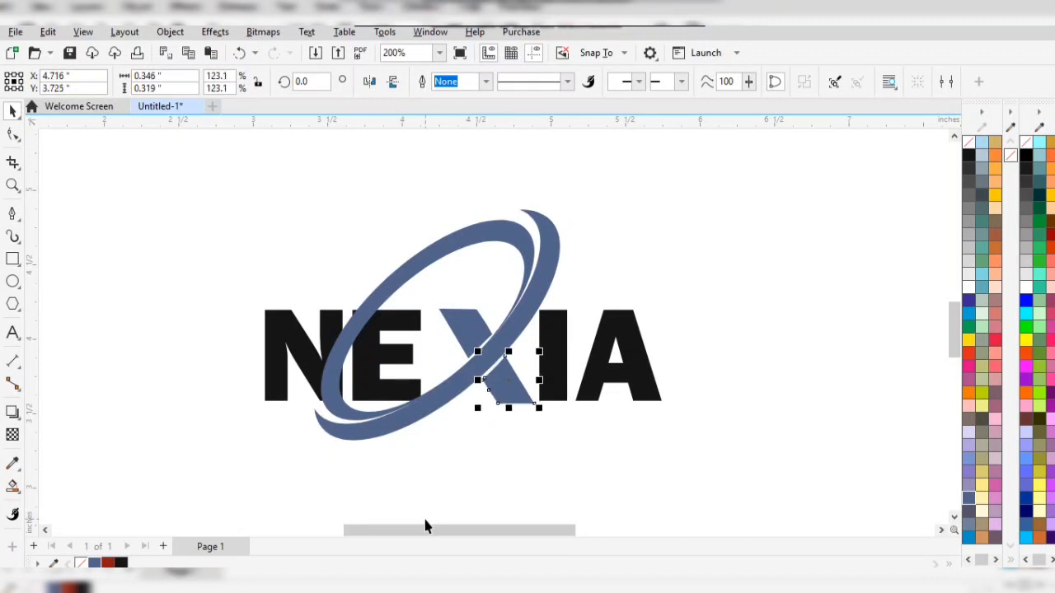
pyautogui.click(486, 472)
# - Shrink the outer crescent to about 1.57 by 1.48 inches and nudge it right and up to about X 4.26, Y 4.08 inches
pyautogui.click(506, 341)
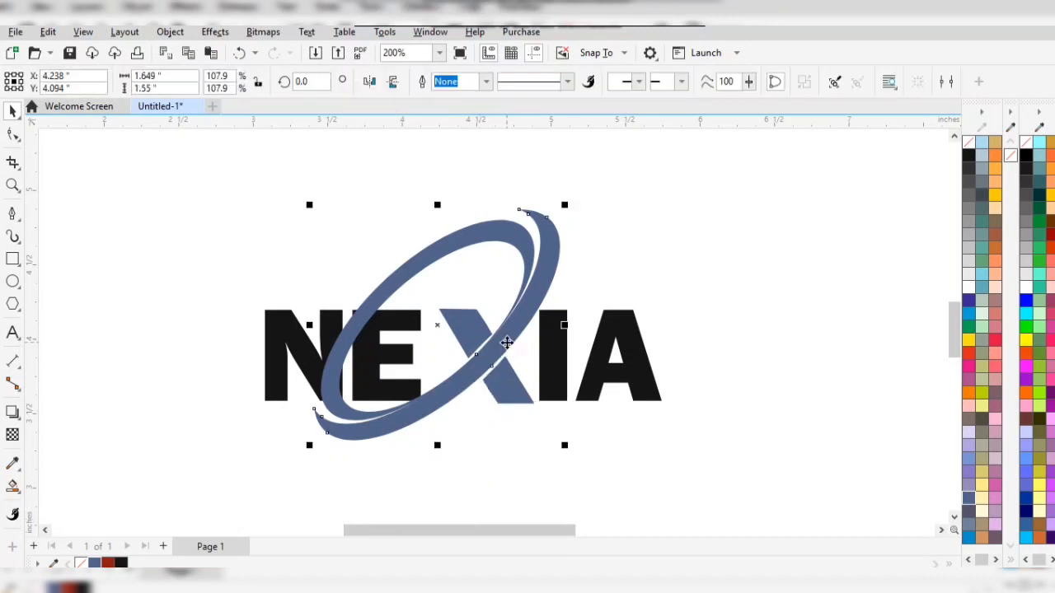
pyautogui.moveTo(564, 204)
pyautogui.mouseDown()
pyautogui.moveTo(547, 219)
pyautogui.moveTo(557, 202)
pyautogui.mouseUp()
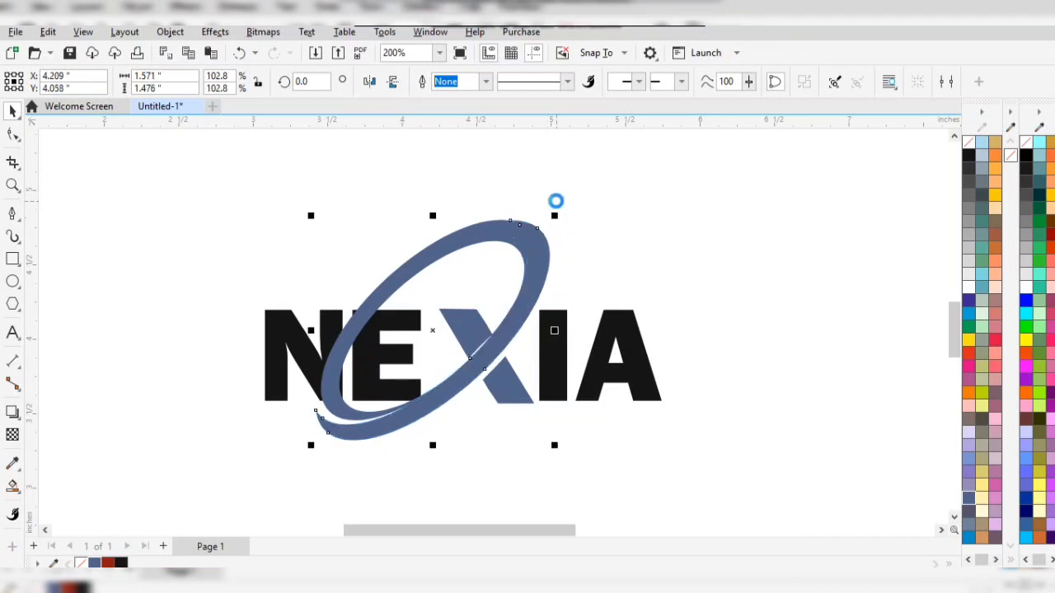
pyautogui.press('Up')
pyautogui.press('Right')
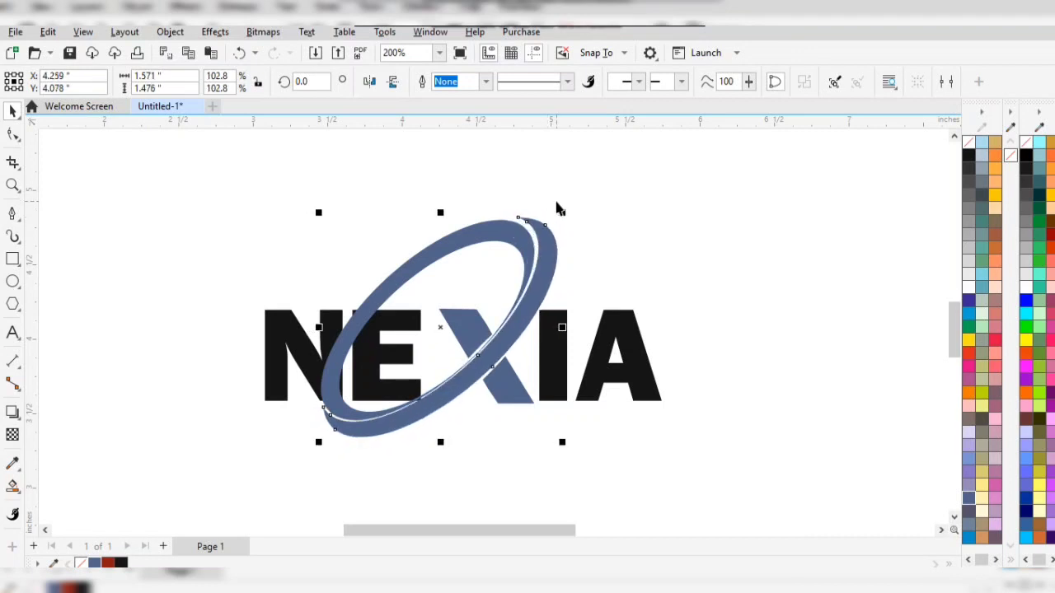
pyautogui.click(709, 268)
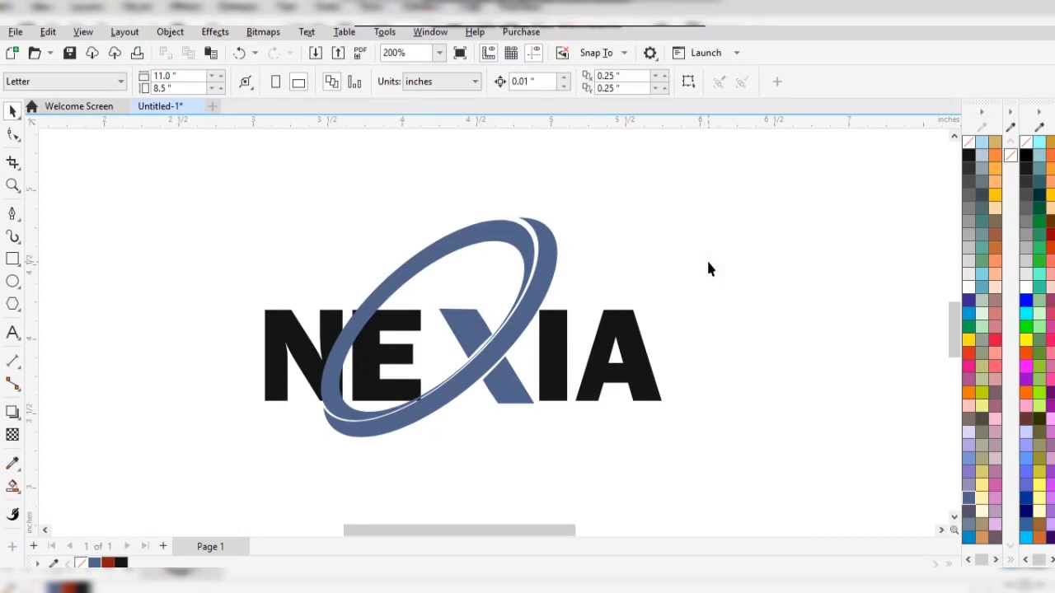
# - Nudge the inner ring slightly right to fine-tune the gap between it and the outer crescent
pyautogui.click(456, 245)
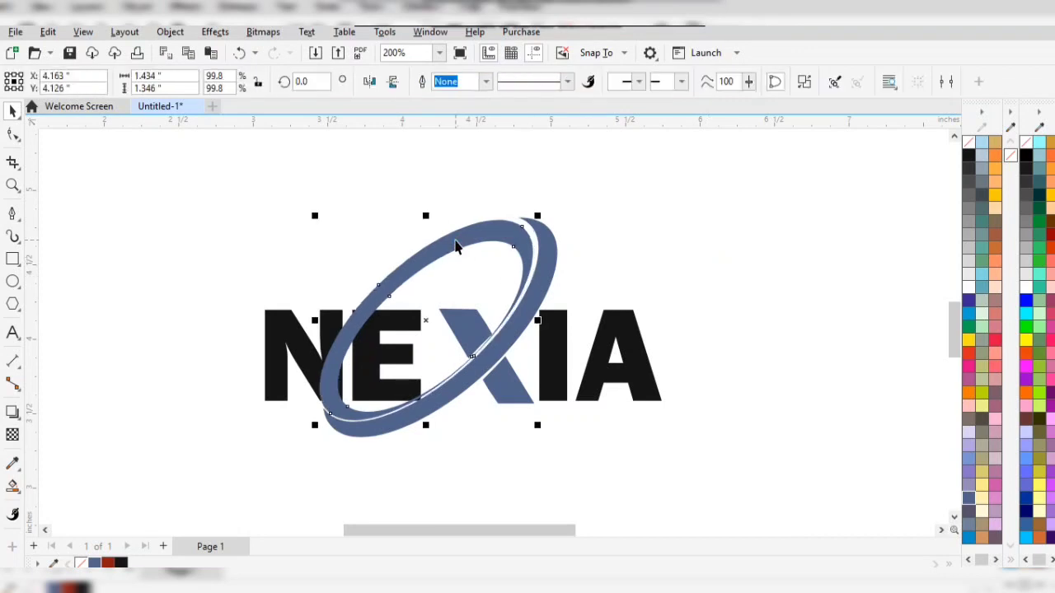
pyautogui.press('Right')
pyautogui.click(640, 224)
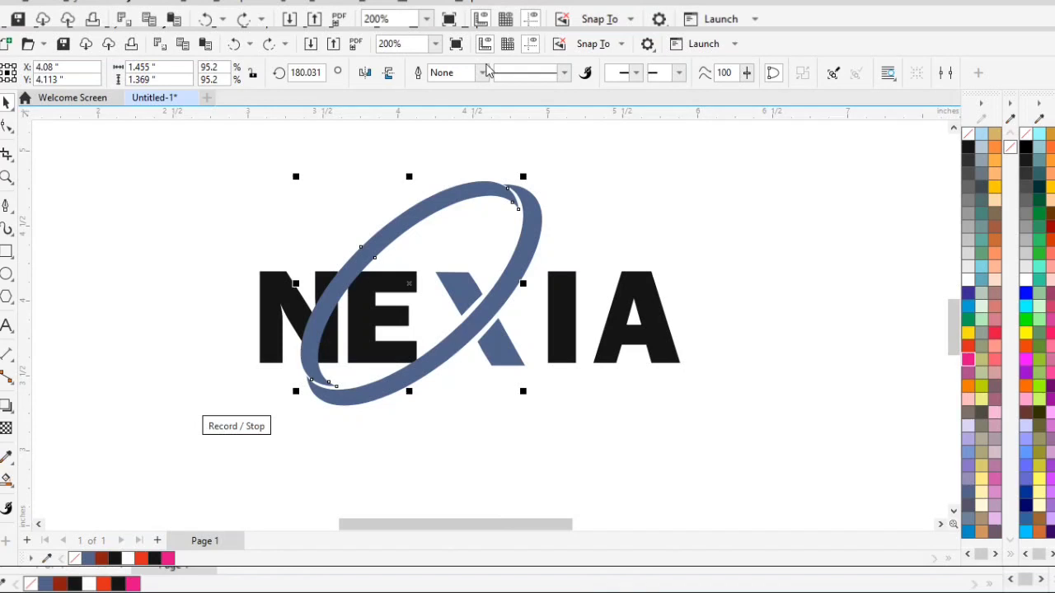
# - Give the inner crescent a 0.5 pt outline, and draw Pen lines across it: a horizontal one about 0.42 inches above the E and a diagonal near its lower tip
pyautogui.click(484, 73)
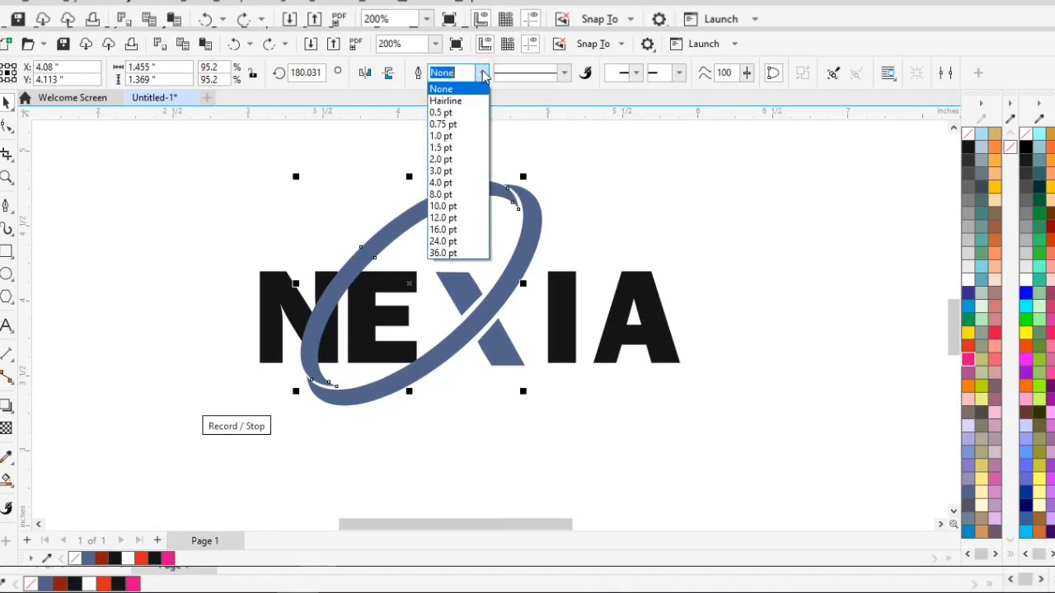
pyautogui.click(440, 112)
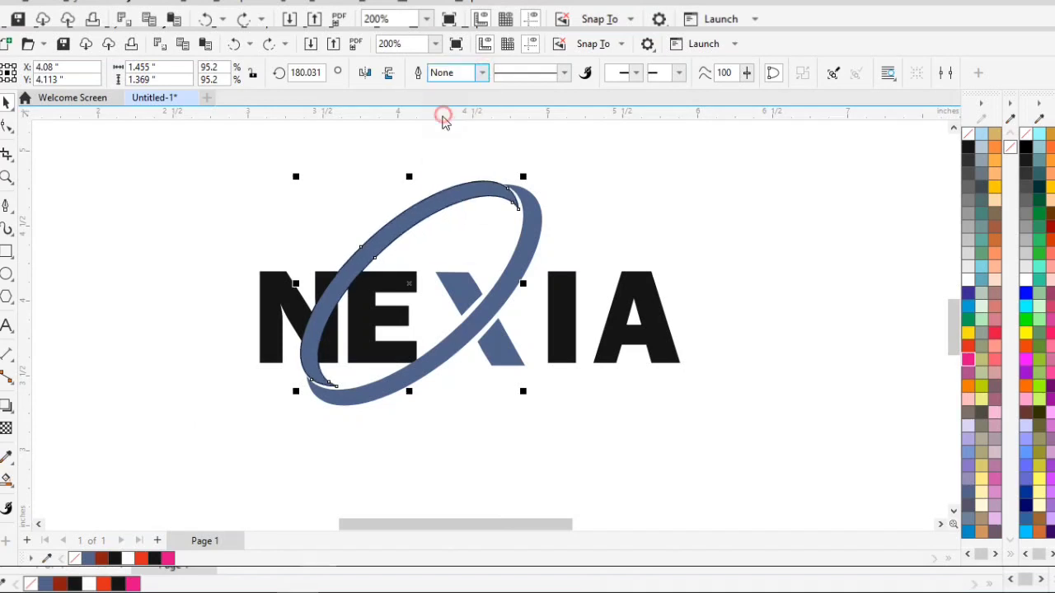
pyautogui.click(6, 206)
pyautogui.click(336, 263)
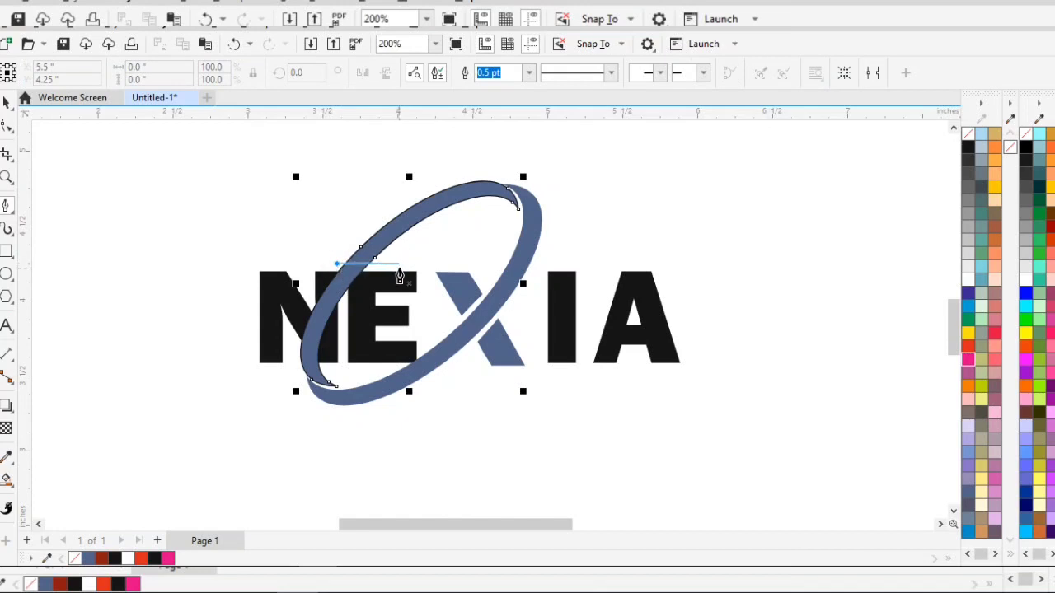
pyautogui.doubleClick(400, 265)
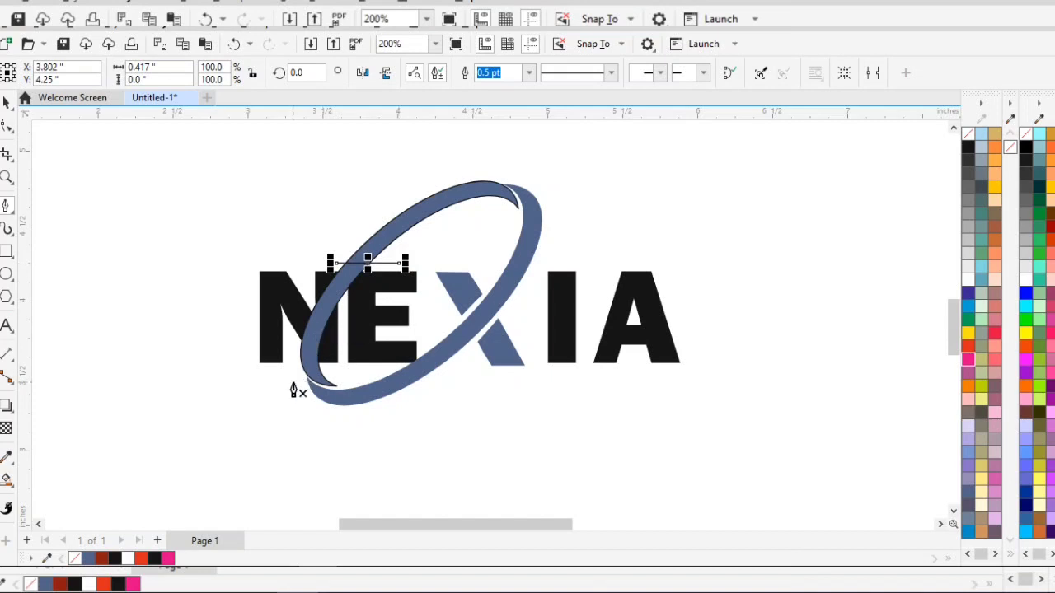
pyautogui.click(296, 344)
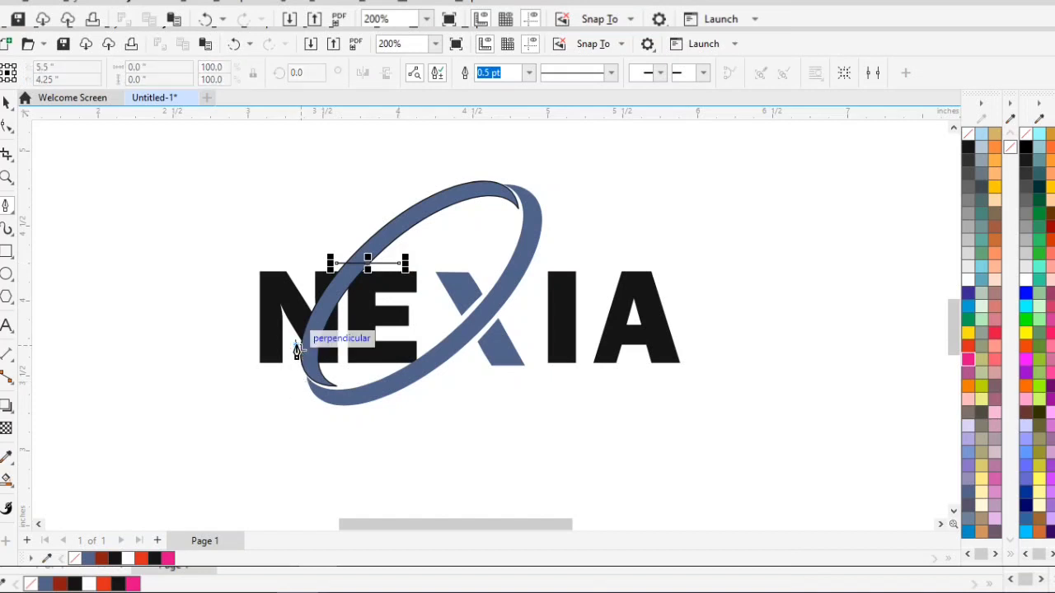
pyautogui.click(327, 384)
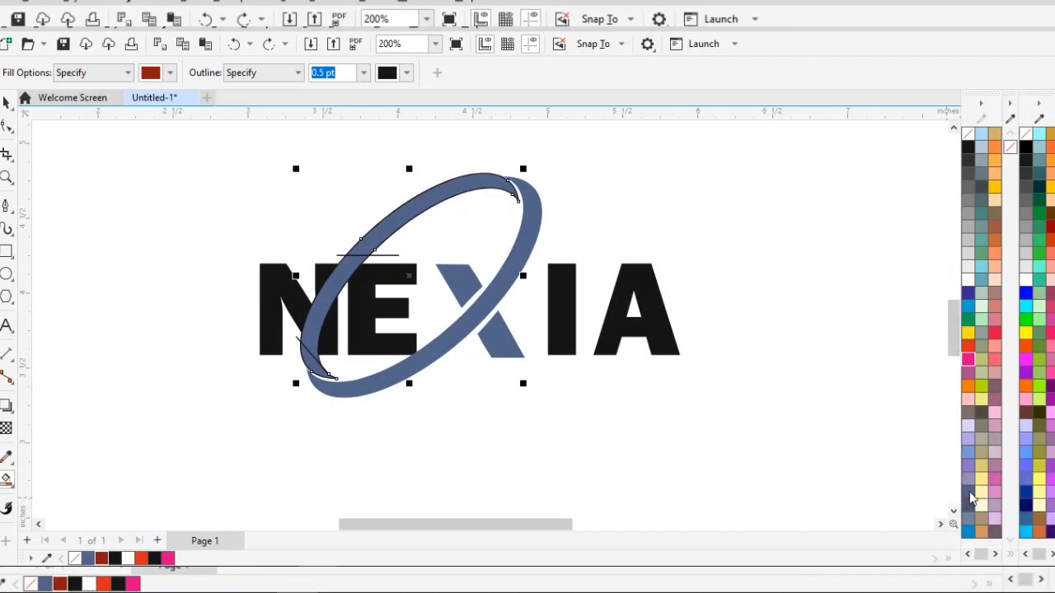
# - Create Smart Fill shapes from the inner crescent's upper section above the horizontal line and its lower tip, and color both navy blue
pyautogui.click(970, 493)
pyautogui.click(459, 186)
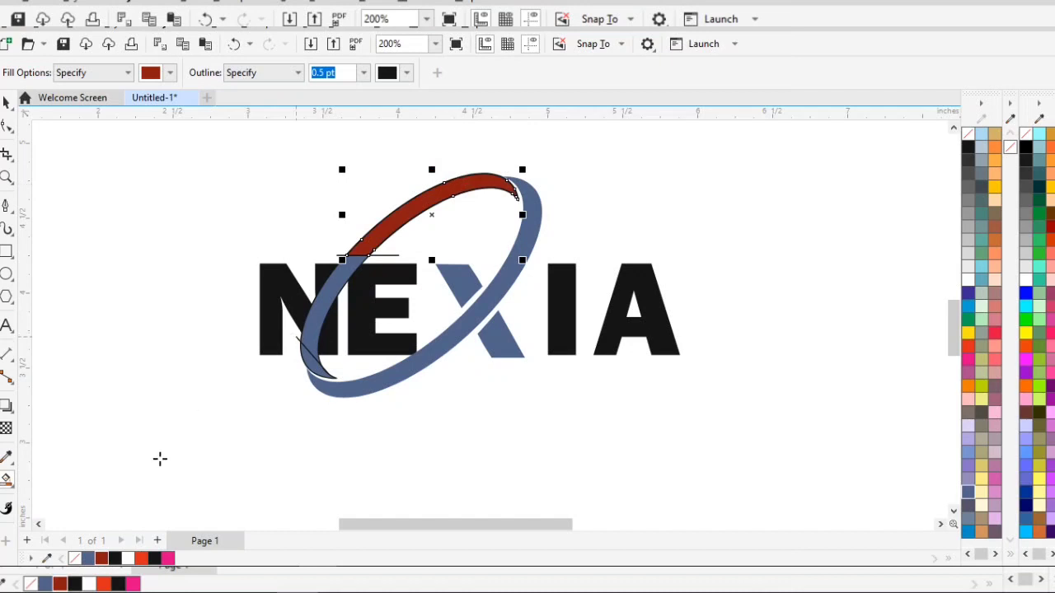
pyautogui.click(89, 559)
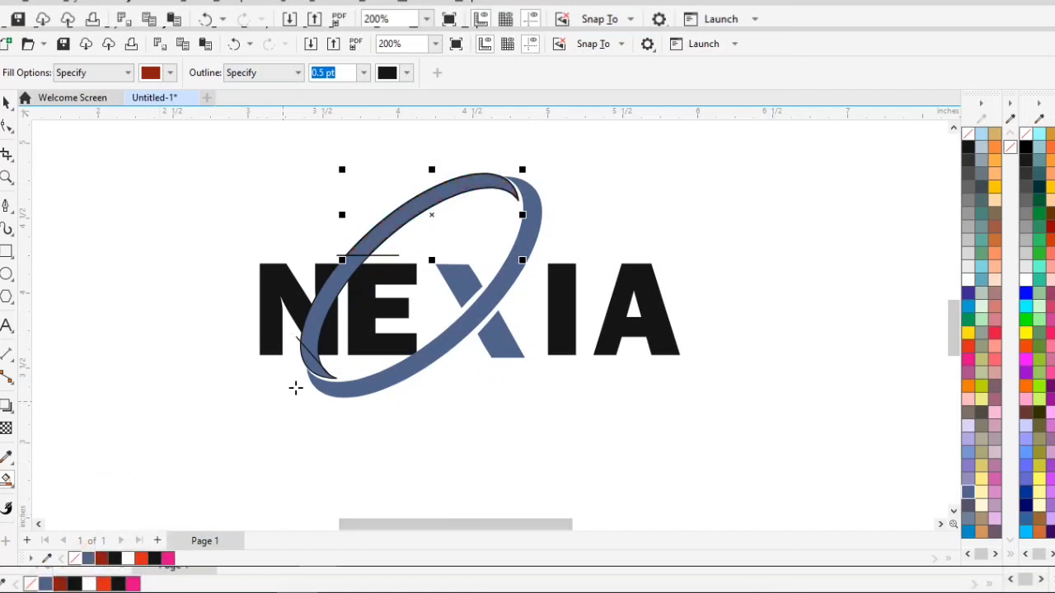
pyautogui.click(314, 370)
pyautogui.click(89, 559)
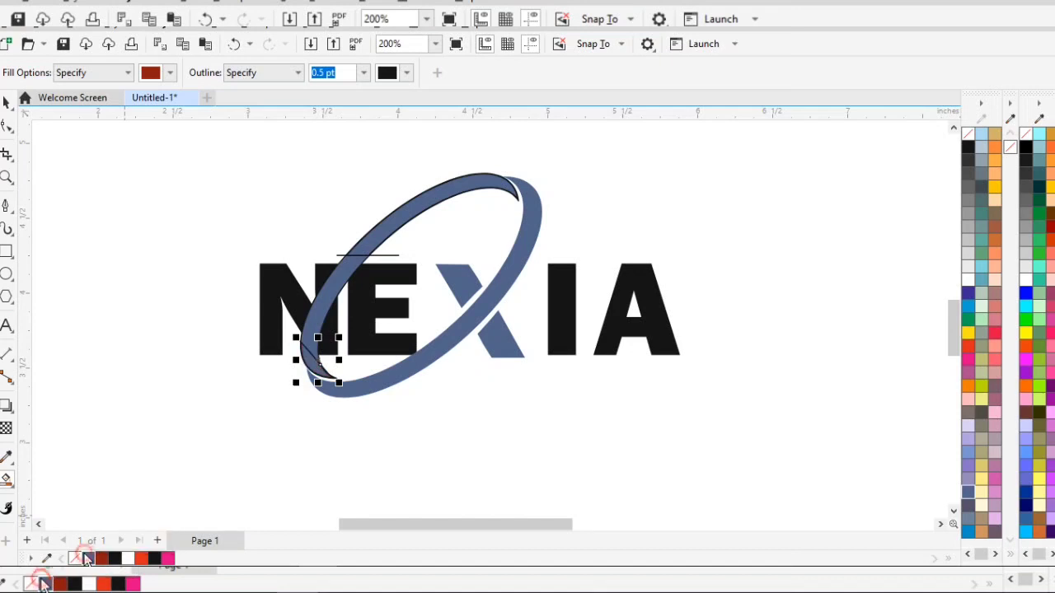
# - Delete the horizontal cutting line that crosses the inner crescent above the E
pyautogui.click(6, 100)
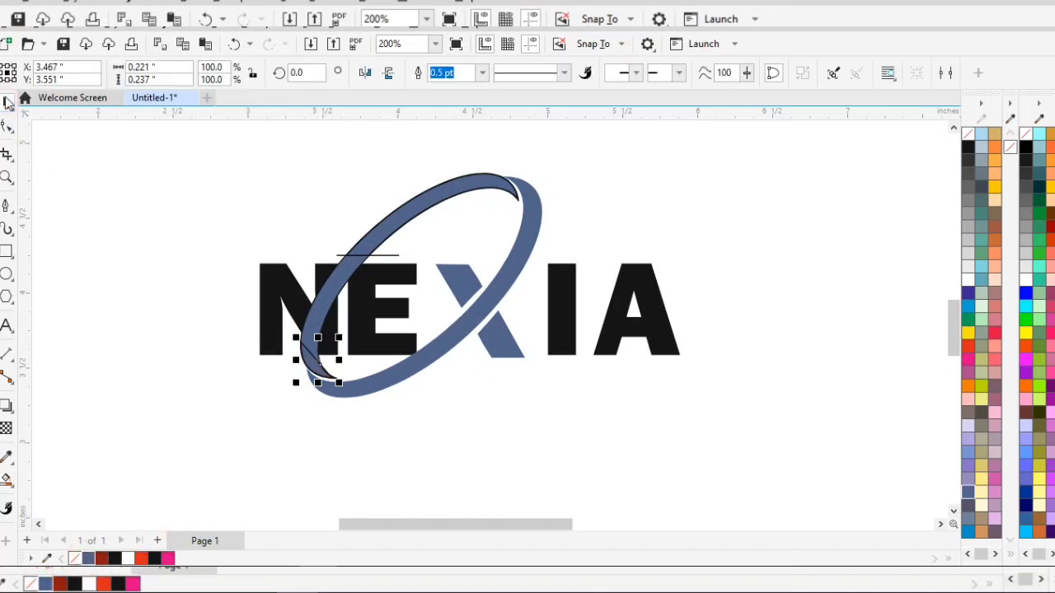
pyautogui.click(377, 262)
pyautogui.press('Delete')
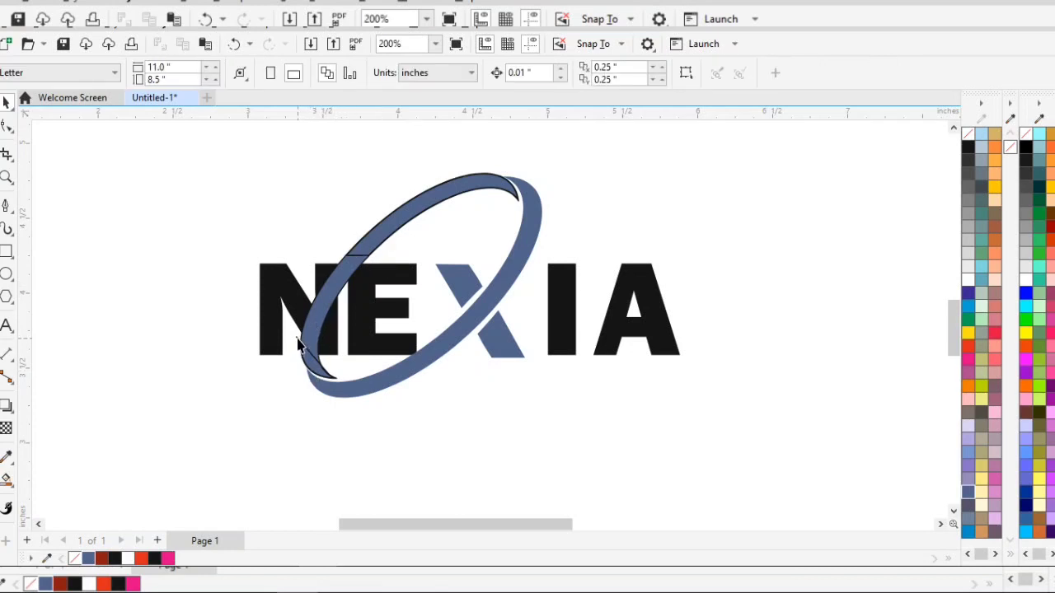
# - Remove the original inner crescent and leftover outlines between its upper section and lower tip, keeping only the two navy blue pieces
pyautogui.click(299, 344)
pyautogui.click(323, 396)
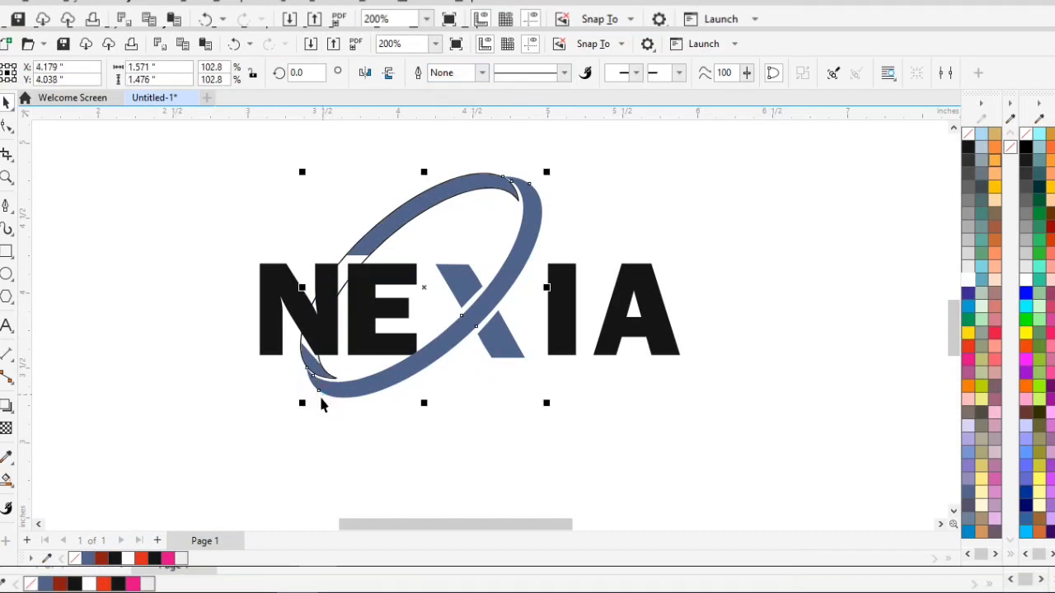
pyautogui.click(294, 418)
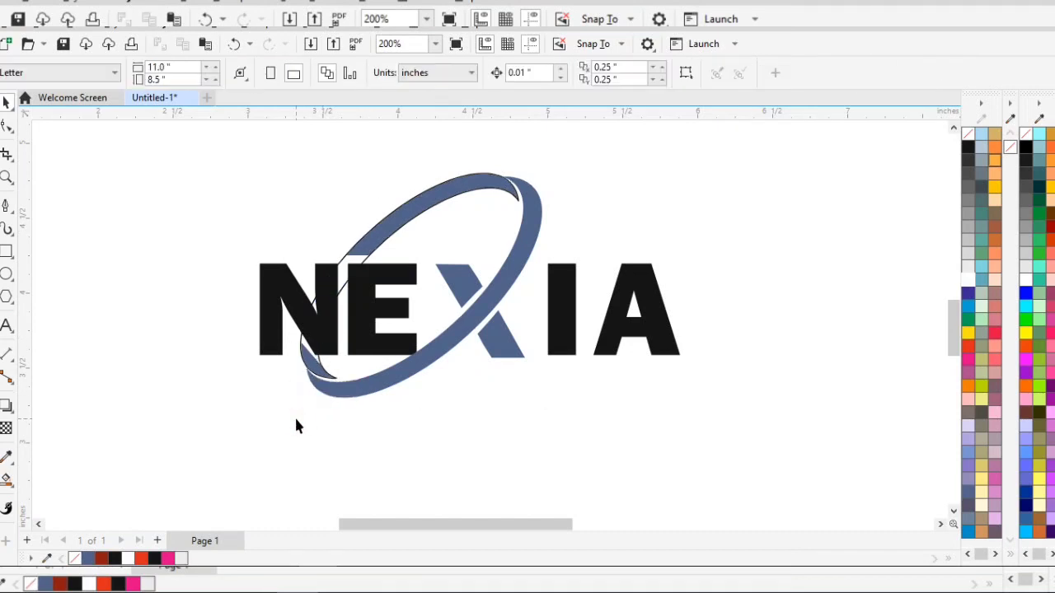
pyautogui.click(342, 272)
pyautogui.press('Delete')
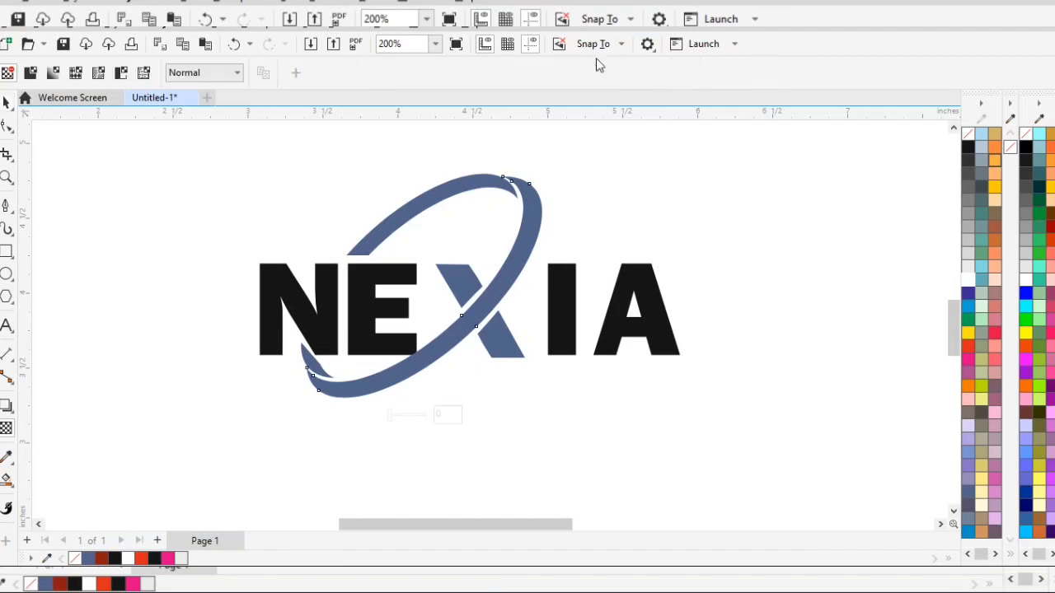
# - Apply a linear fountain fill to the outer crescent with the Interactive Fill tool
pyautogui.click(6, 101)
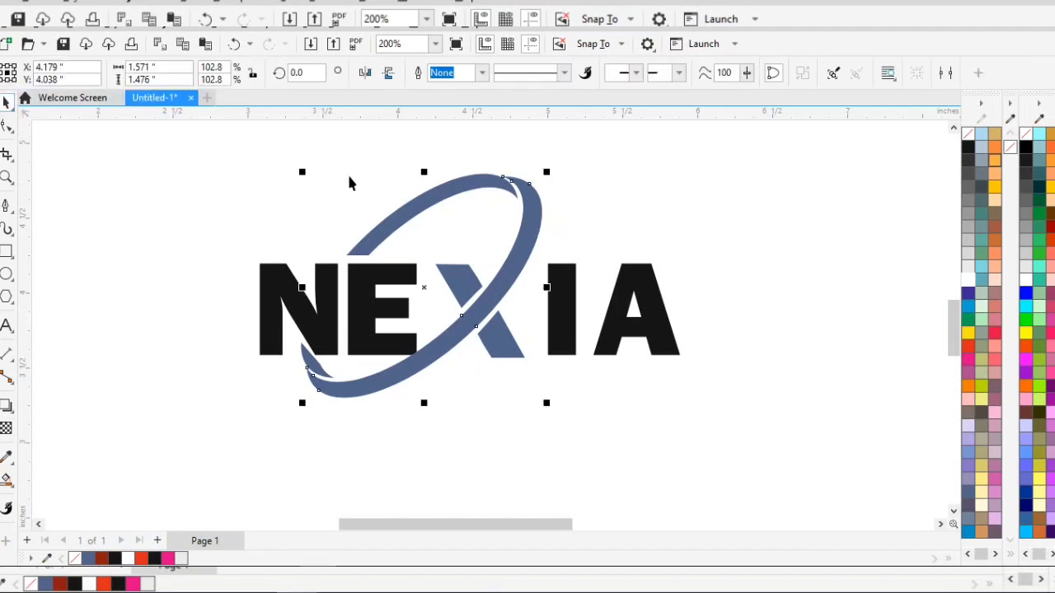
pyautogui.click(533, 247)
pyautogui.click(528, 247)
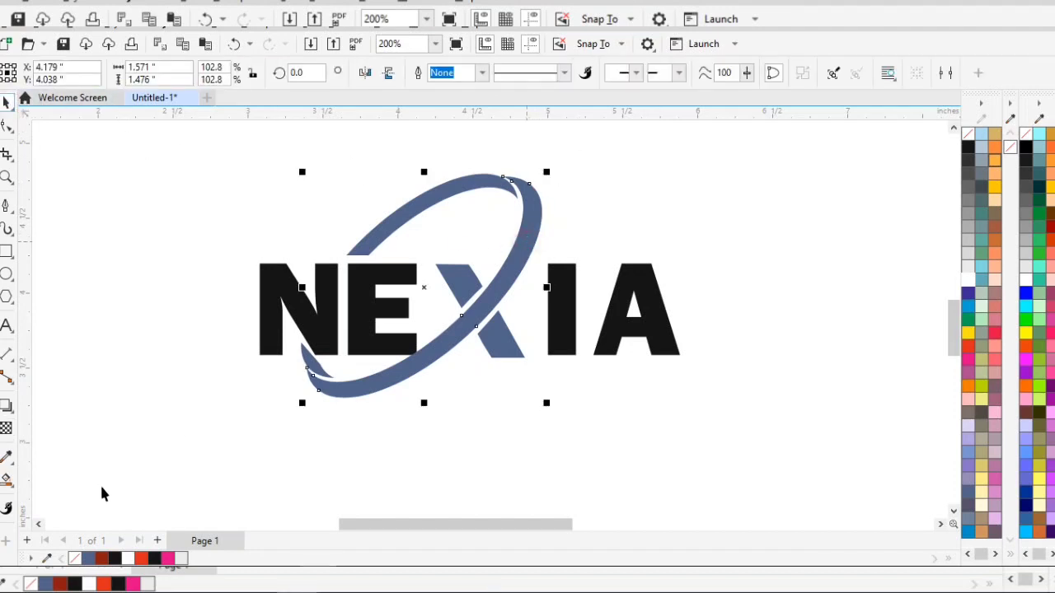
pyautogui.click(6, 482)
pyautogui.click(8, 484)
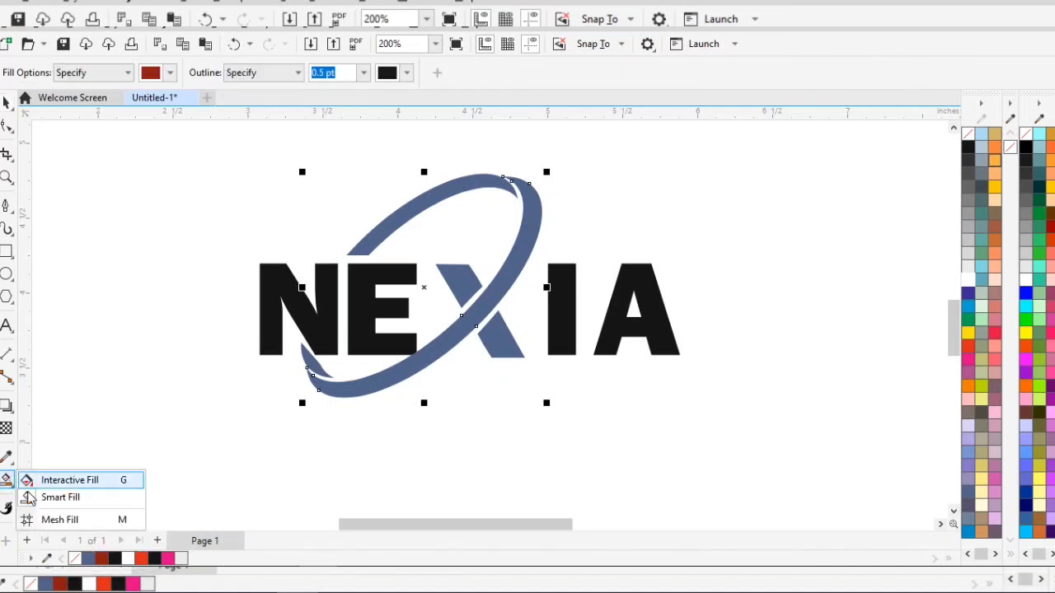
pyautogui.click(69, 481)
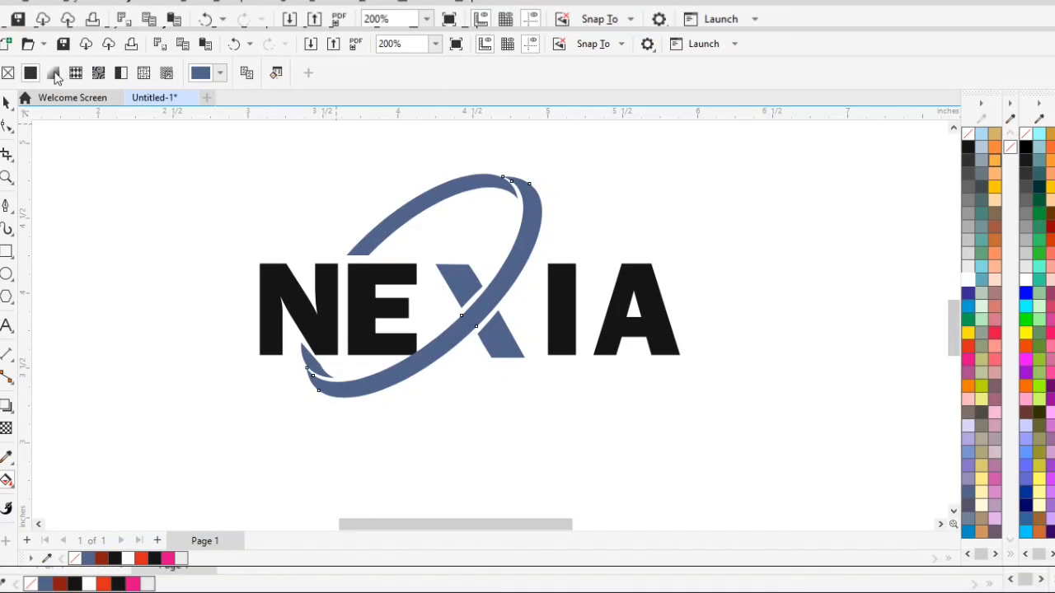
pyautogui.click(54, 73)
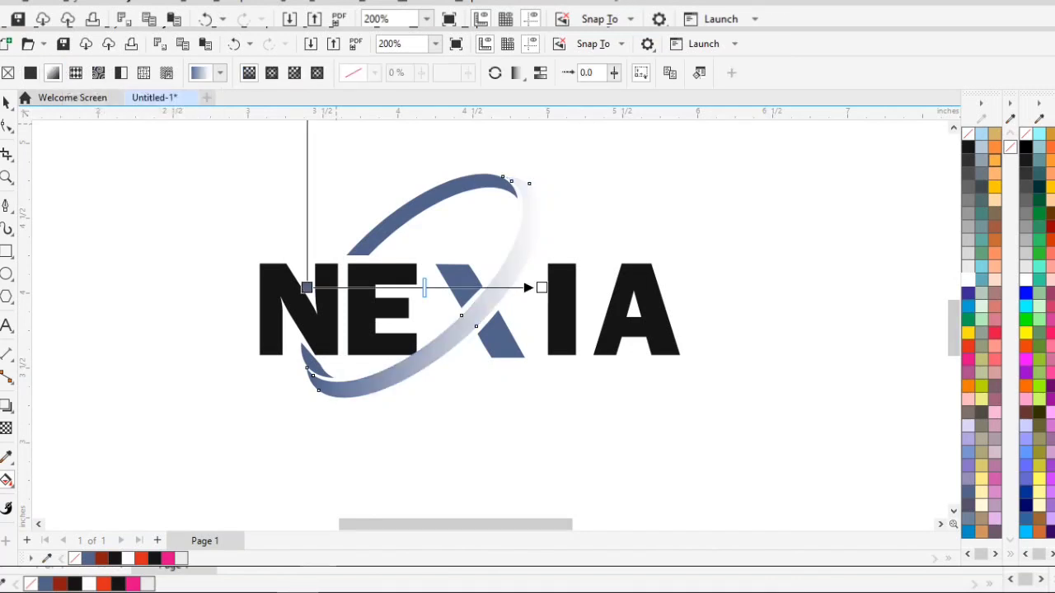
# - Try an orange of C 0, M 84, Y 100, K 0 as the start color of the outer crescent's gradient
pyautogui.click(306, 288)
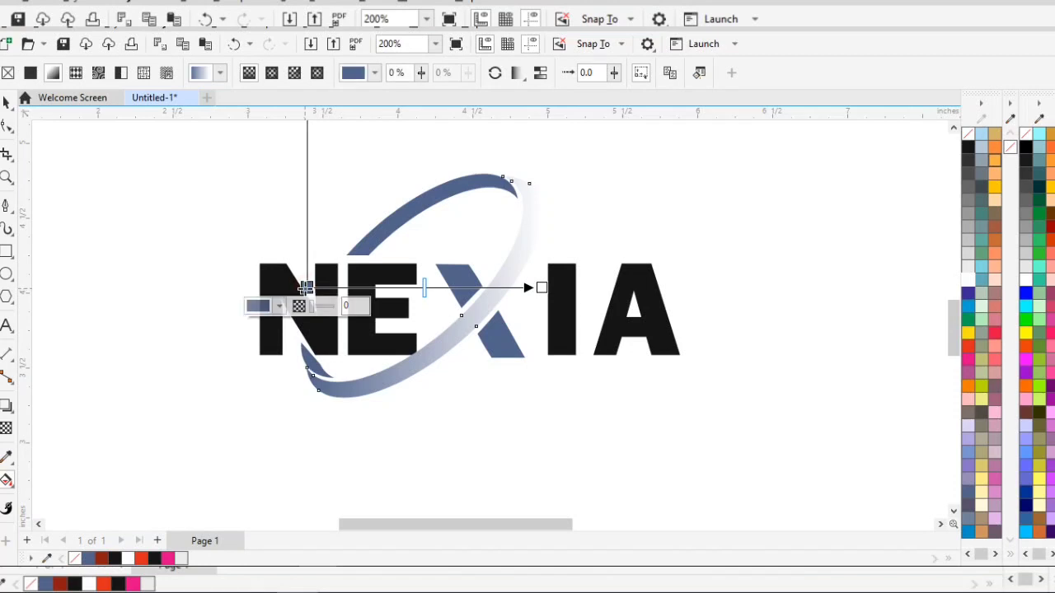
pyautogui.click(282, 306)
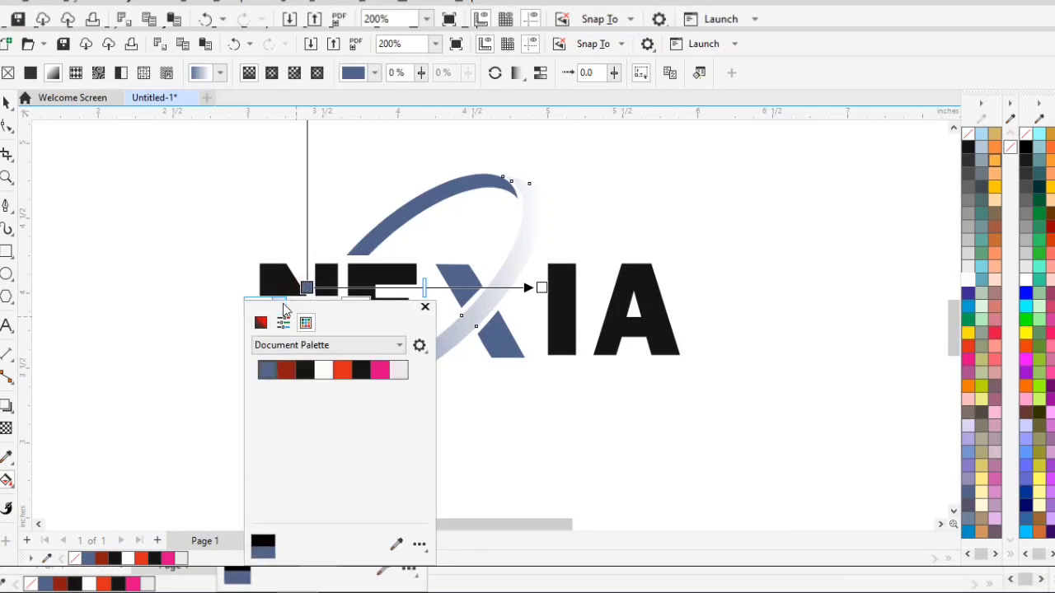
pyautogui.click(525, 129)
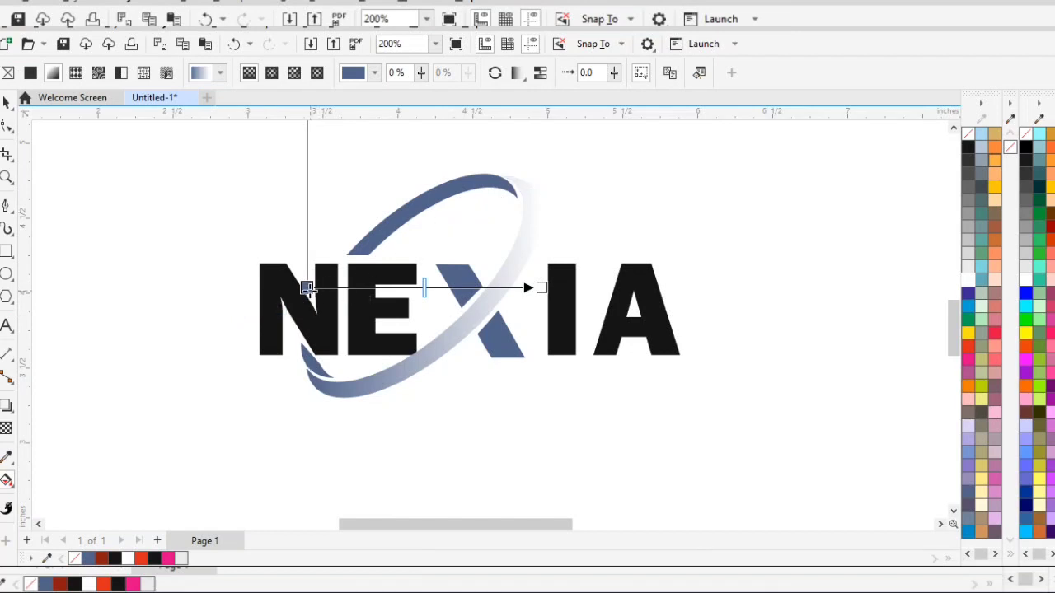
pyautogui.click(306, 288)
pyautogui.click(279, 306)
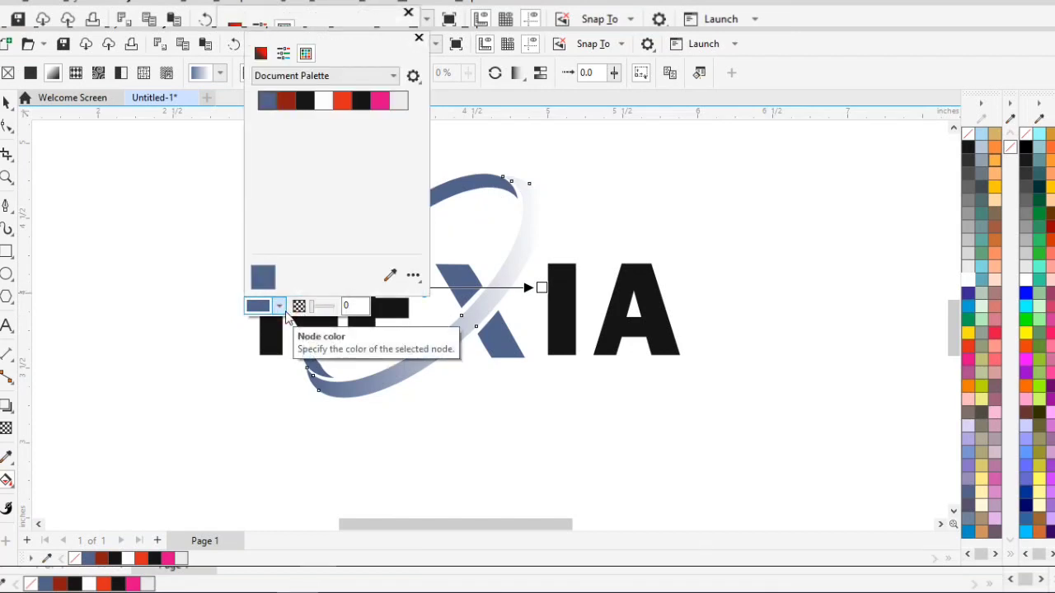
pyautogui.click(261, 53)
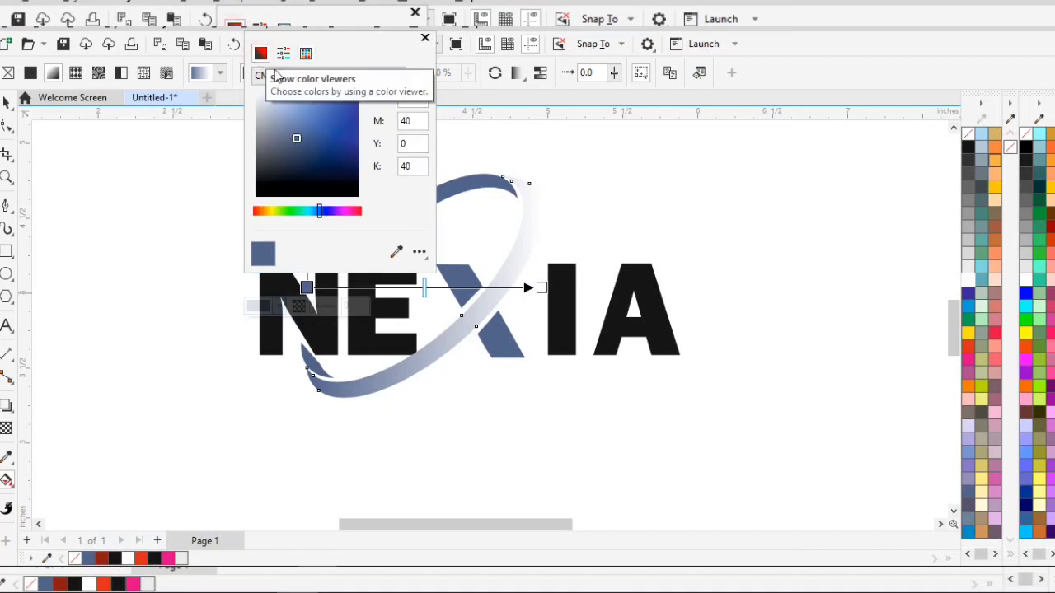
pyautogui.moveTo(319, 213); pyautogui.dragTo(258, 212)
pyautogui.click(337, 111)
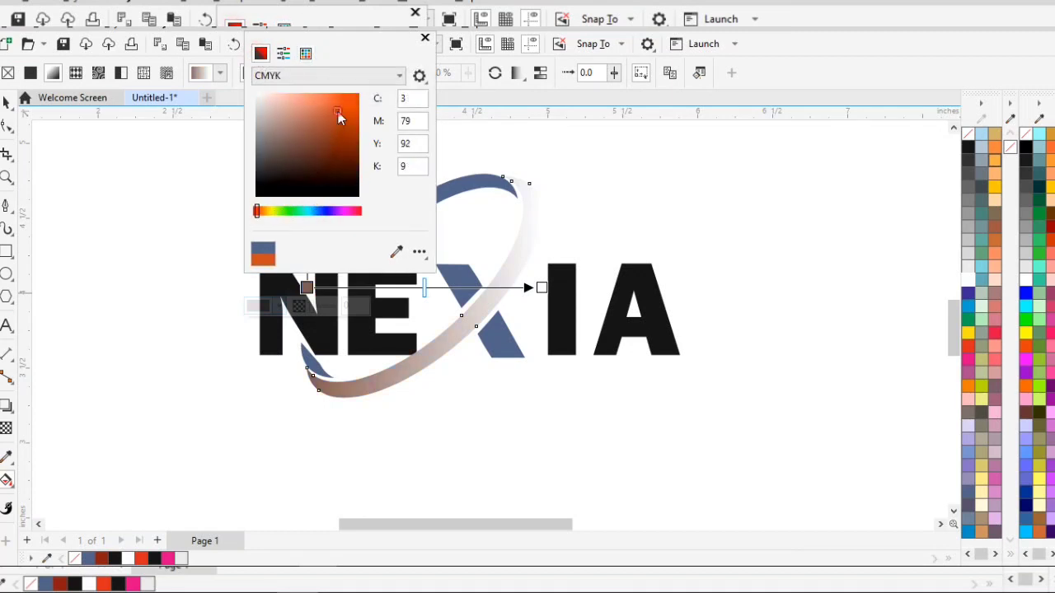
pyautogui.moveTo(354, 107); pyautogui.dragTo(355, 106)
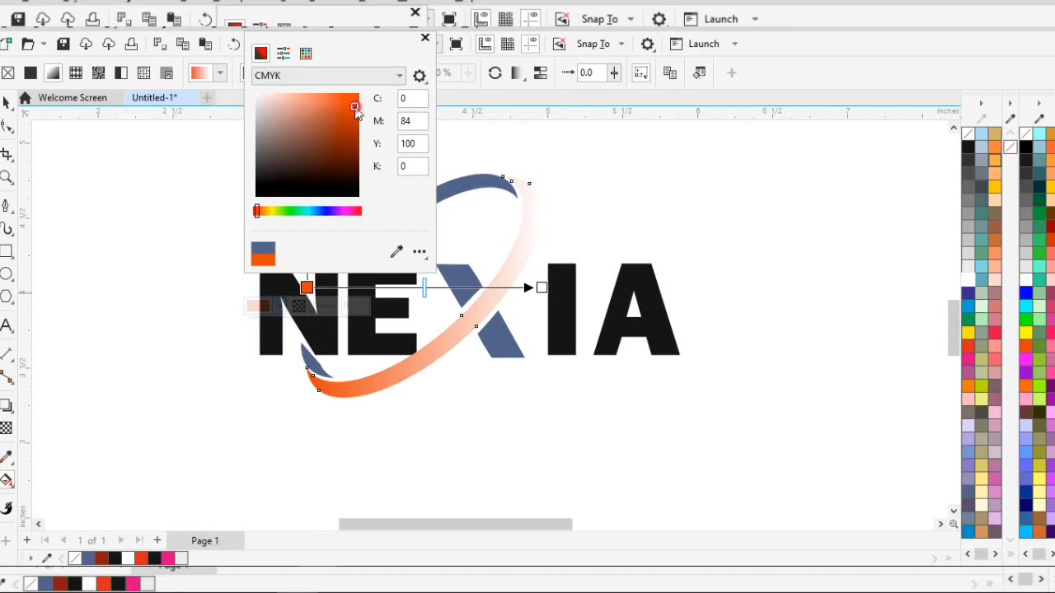
# - Try palette red, dark red and C 0, M 78, Y 100, K 3 orange tones for the outer crescent's gradient start
pyautogui.click(306, 53)
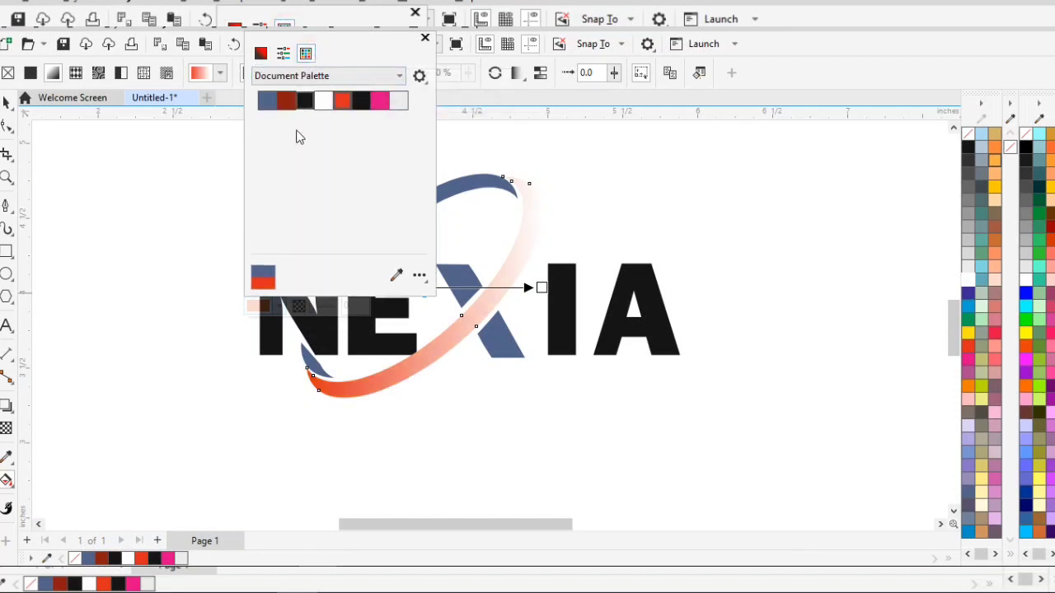
pyautogui.click(343, 102)
pyautogui.click(260, 52)
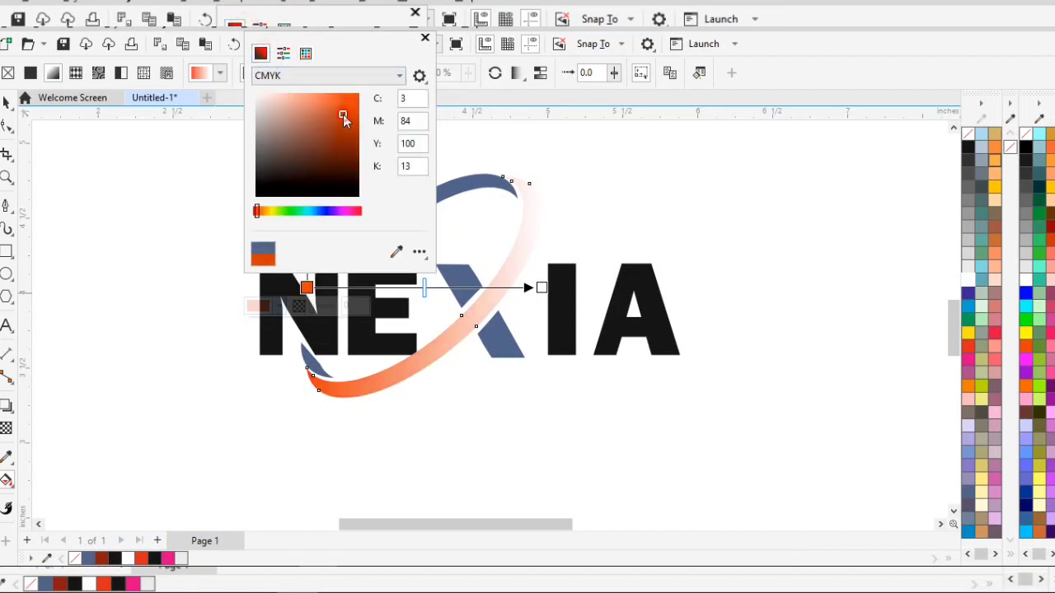
pyautogui.click(309, 182)
pyautogui.click(351, 106)
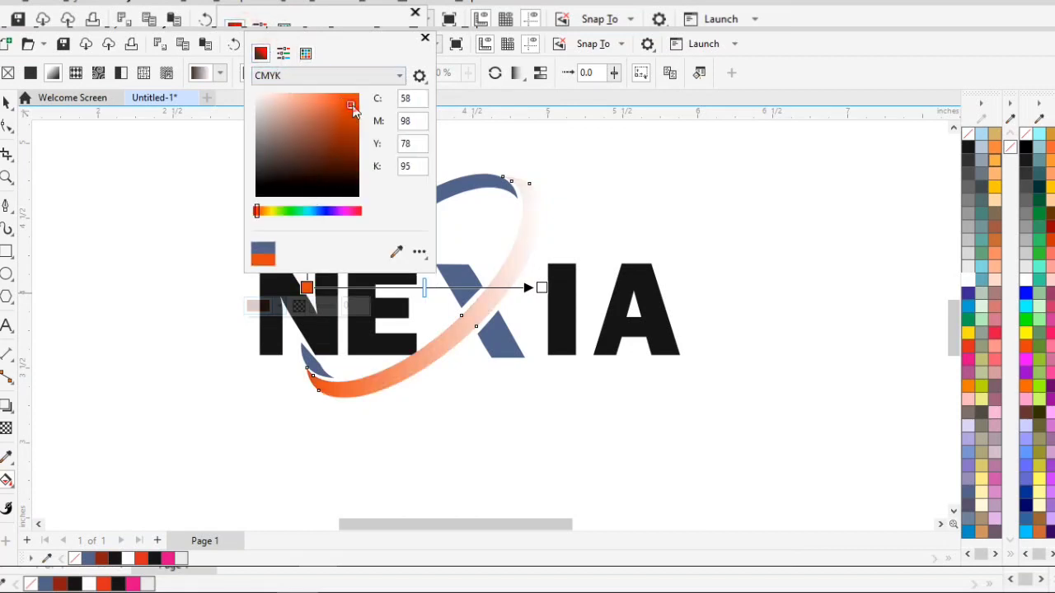
pyautogui.moveTo(351, 106)
pyautogui.mouseDown()
pyautogui.moveTo(320, 103)
pyautogui.moveTo(306, 120)
pyautogui.moveTo(320, 107)
pyautogui.mouseUp()
pyautogui.moveTo(351, 211); pyautogui.dragTo(361, 211)
pyautogui.moveTo(347, 124)
pyautogui.mouseDown()
pyautogui.moveTo(322, 198)
pyautogui.moveTo(346, 135)
pyautogui.mouseUp()
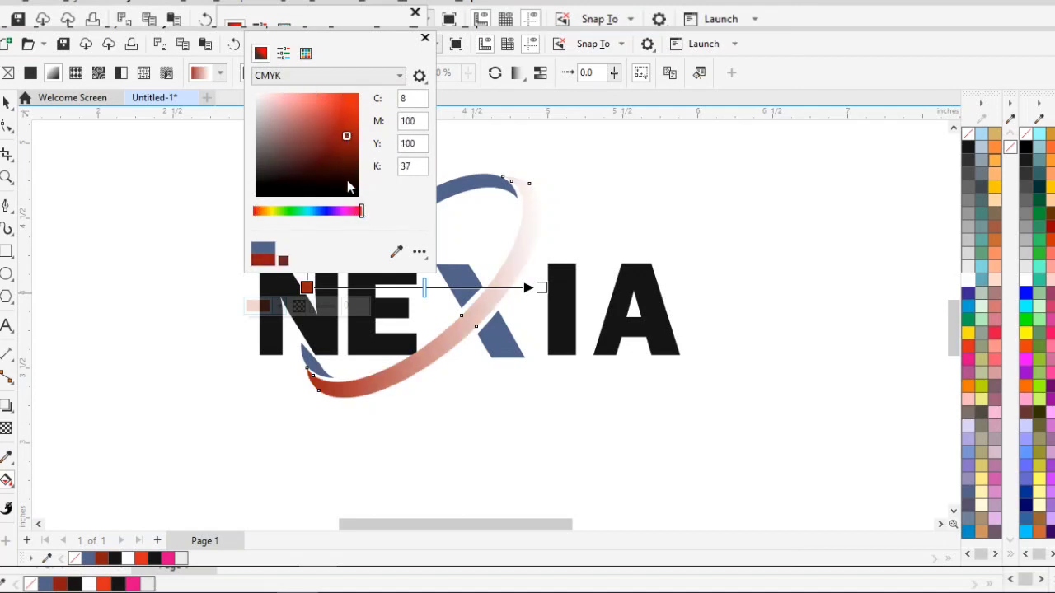
pyautogui.moveTo(361, 211); pyautogui.dragTo(257, 211)
pyautogui.click(354, 106)
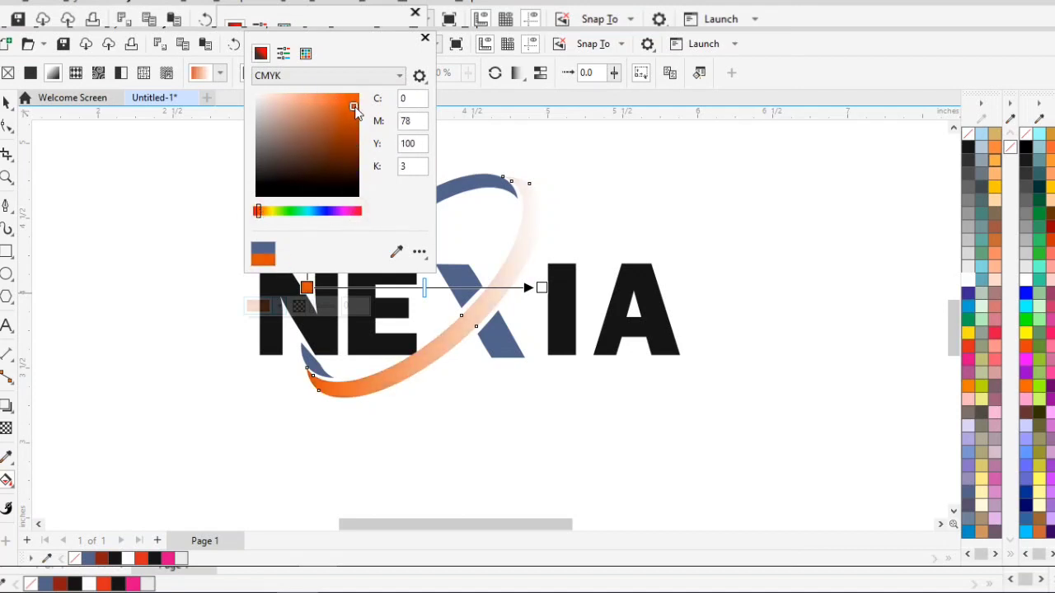
# - Set the start color of the outer crescent's gradient to red #D62A1E
pyautogui.click(305, 53)
pyautogui.click(286, 99)
pyautogui.click(283, 53)
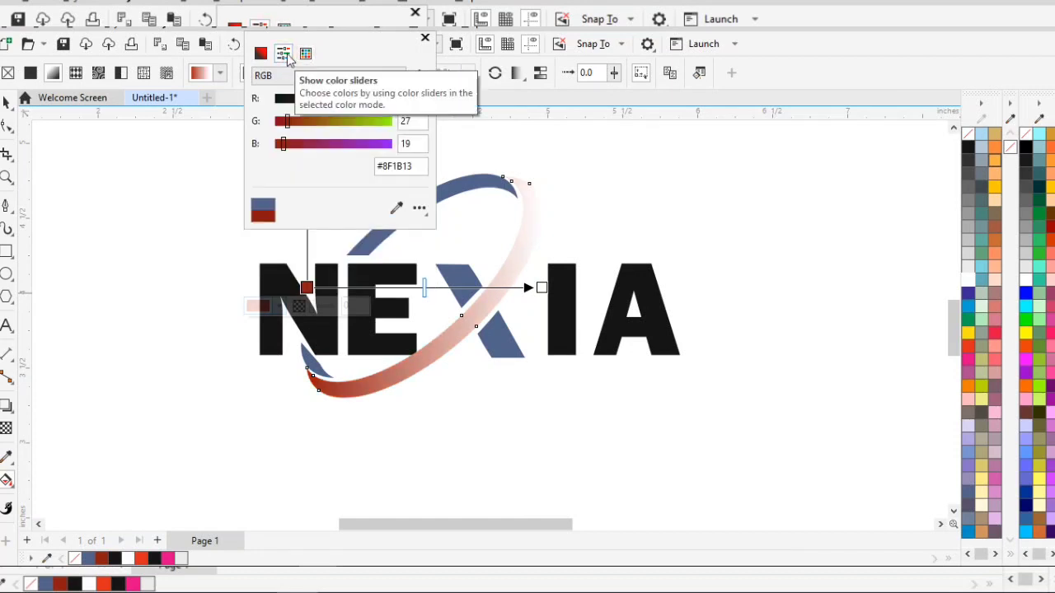
pyautogui.click(260, 53)
pyautogui.click(344, 109)
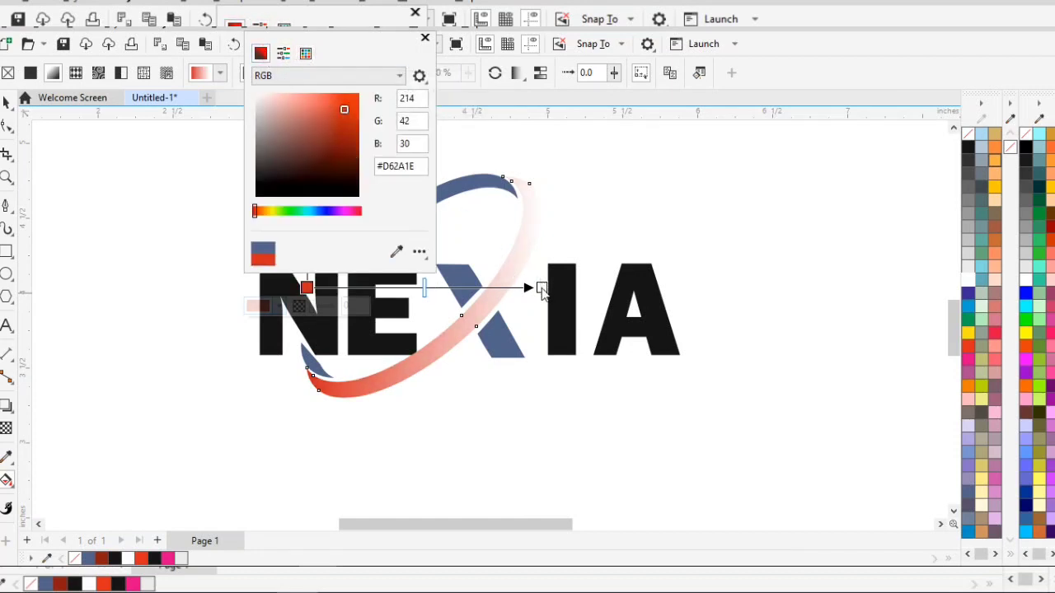
# - Set the end color of the outer crescent's gradient to bright red #FC1919
pyautogui.click(542, 288)
pyautogui.click(541, 288)
pyautogui.click(514, 306)
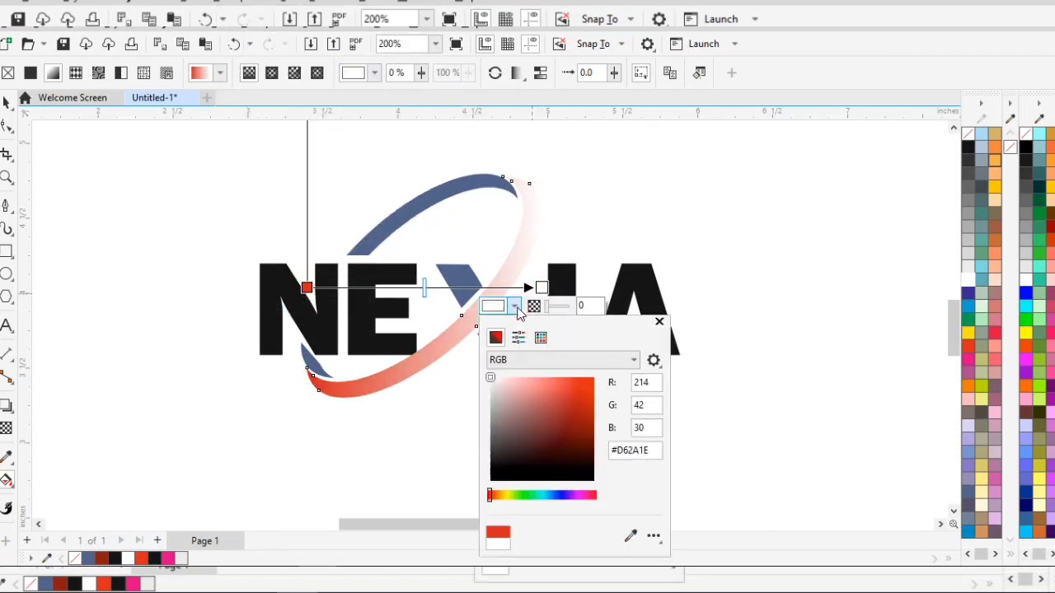
pyautogui.click(584, 388)
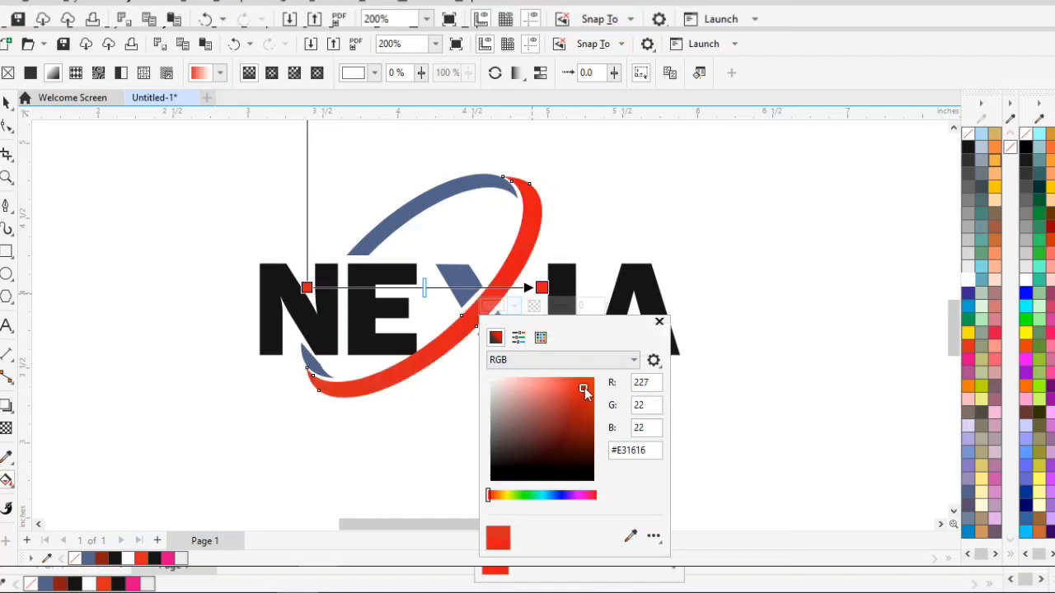
pyautogui.moveTo(583, 390); pyautogui.dragTo(544, 435)
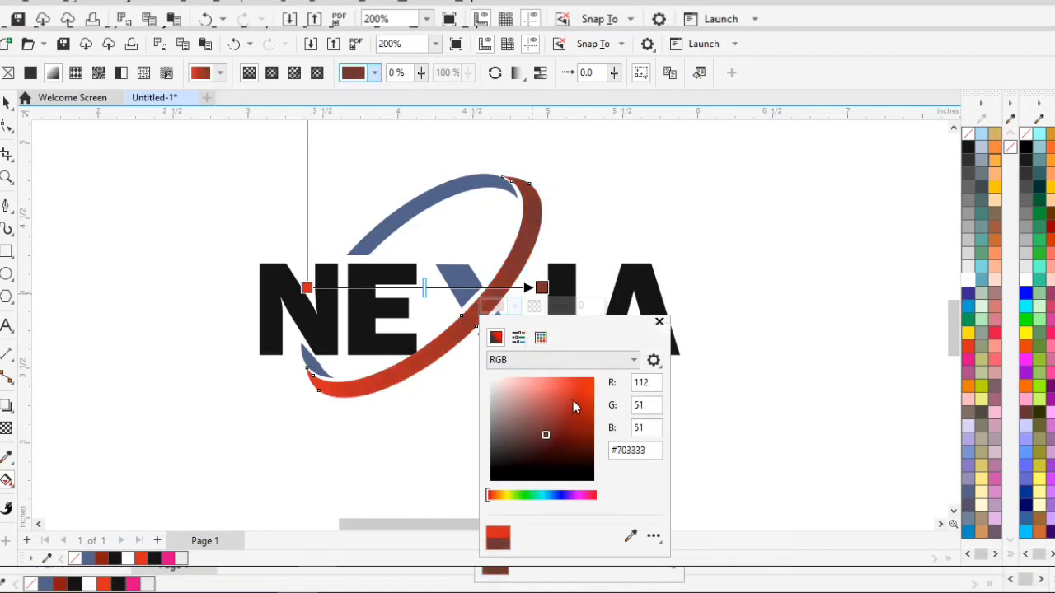
pyautogui.click(583, 379)
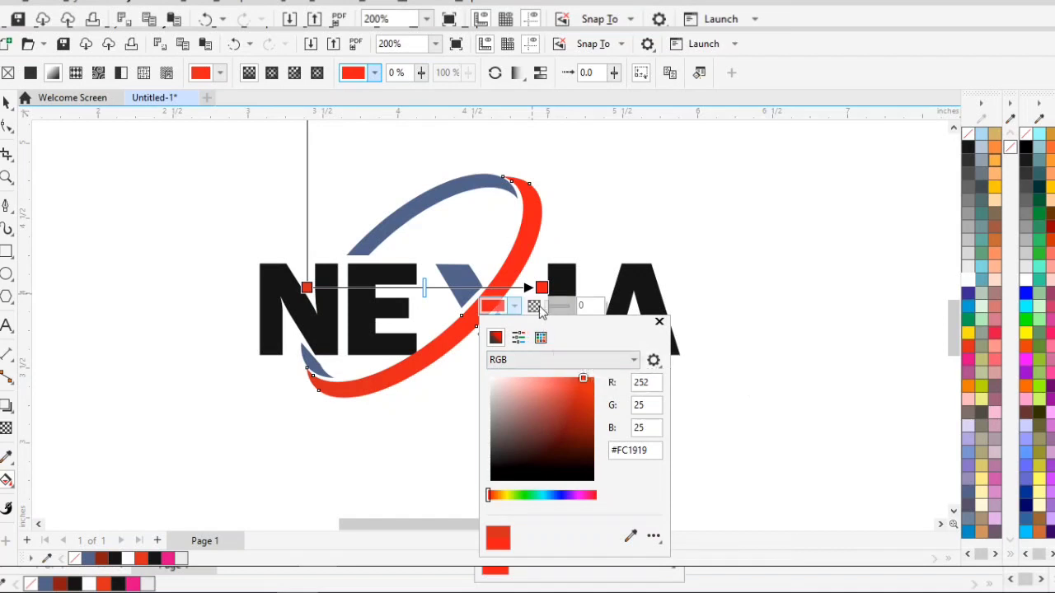
pyautogui.click(445, 206)
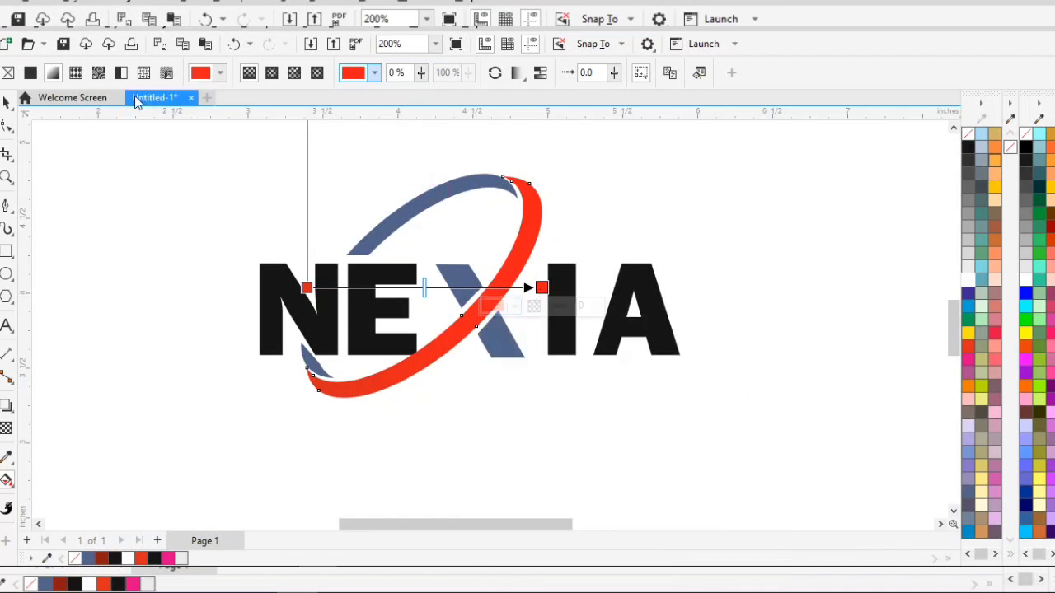
# - Give the inner crescent's upper section, the letters N and E, and both blue X pieces linear gradients ending in light blue
pyautogui.click(6, 102)
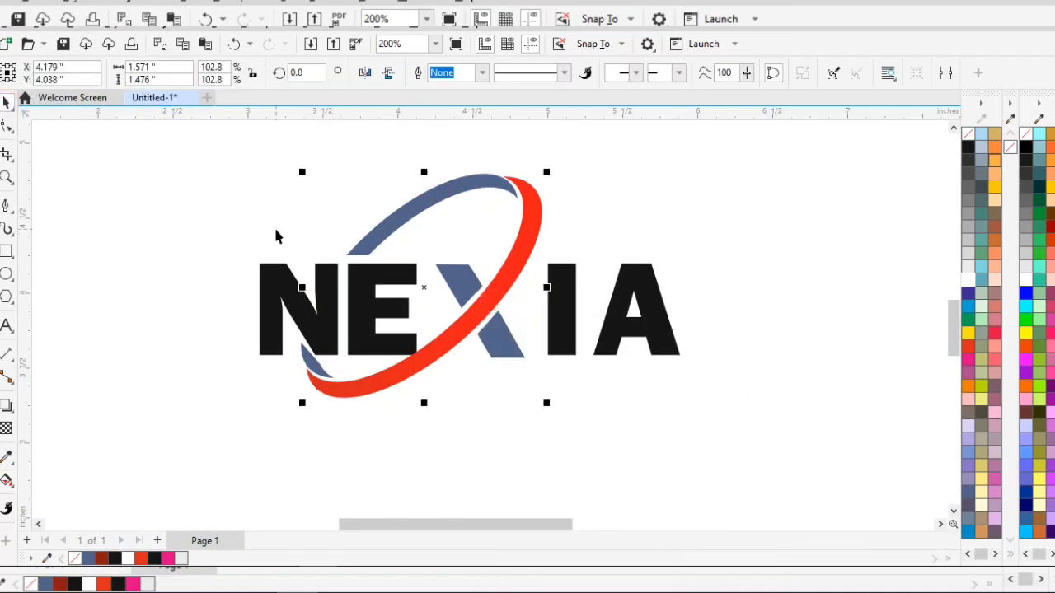
pyautogui.click(439, 195)
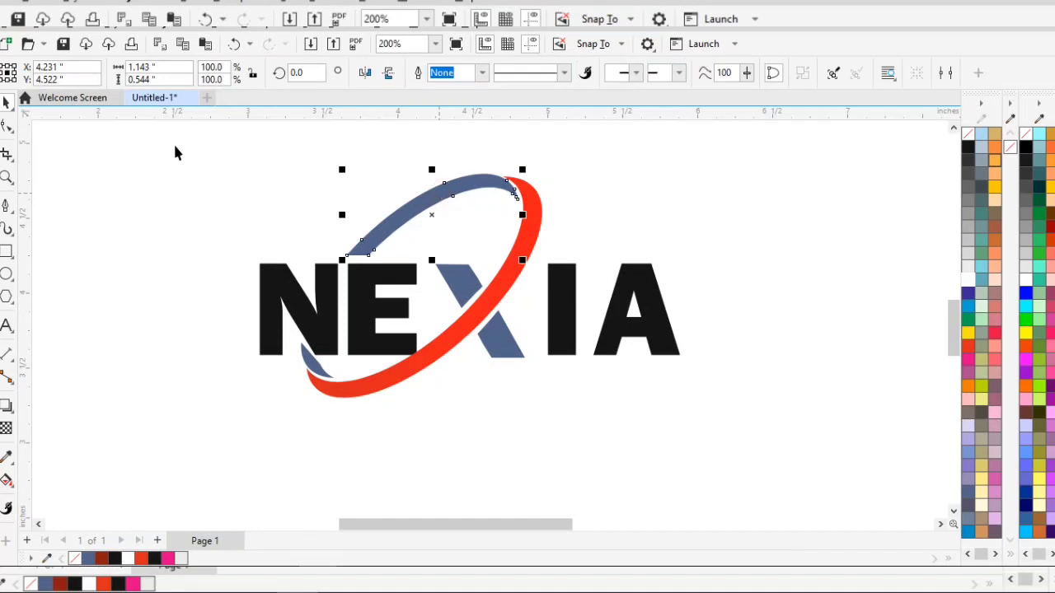
pyautogui.click(6, 481)
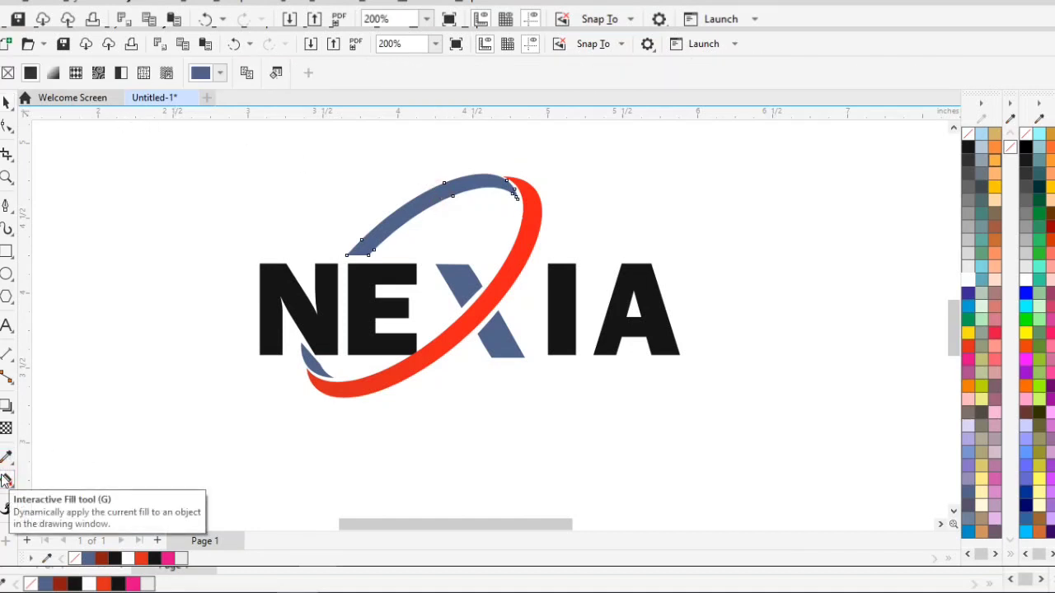
pyautogui.click(53, 73)
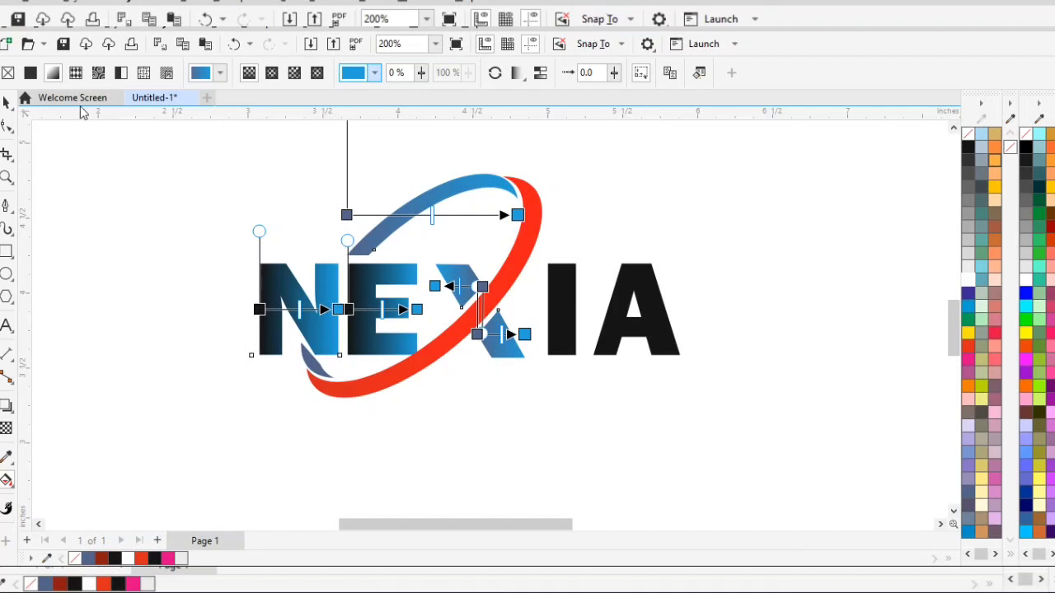
# - Apply a linear gradient fill to the black letters I and A and select the I's end color
pyautogui.click(6, 103)
pyautogui.click(616, 338)
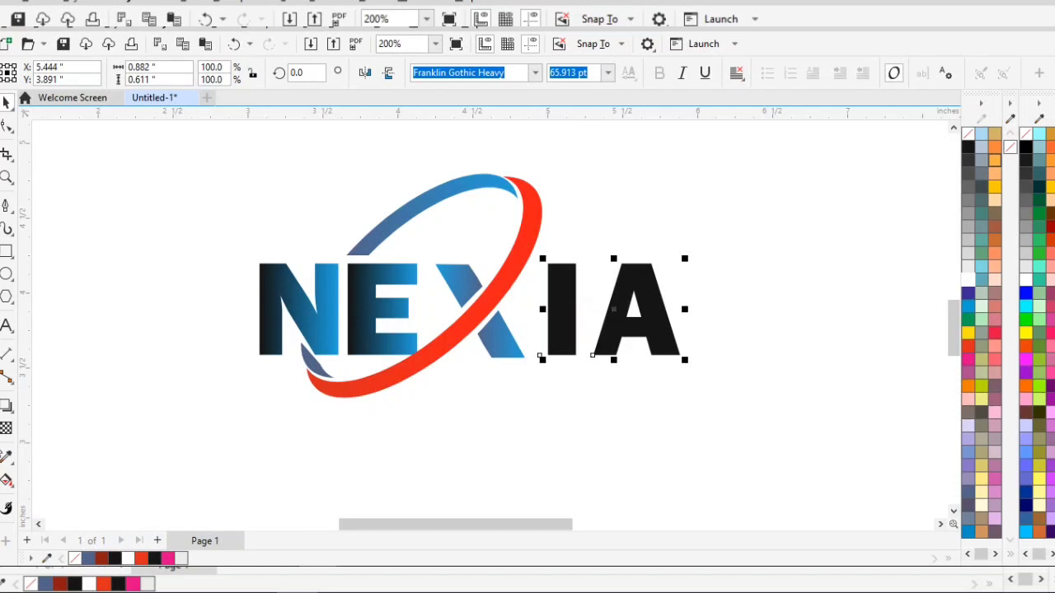
pyautogui.click(6, 482)
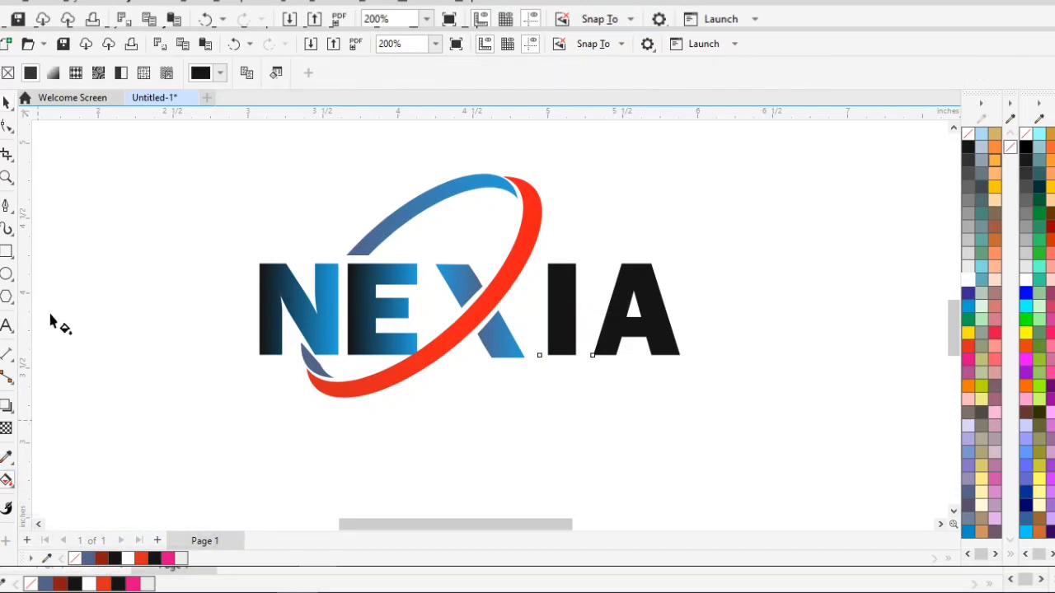
pyautogui.click(53, 73)
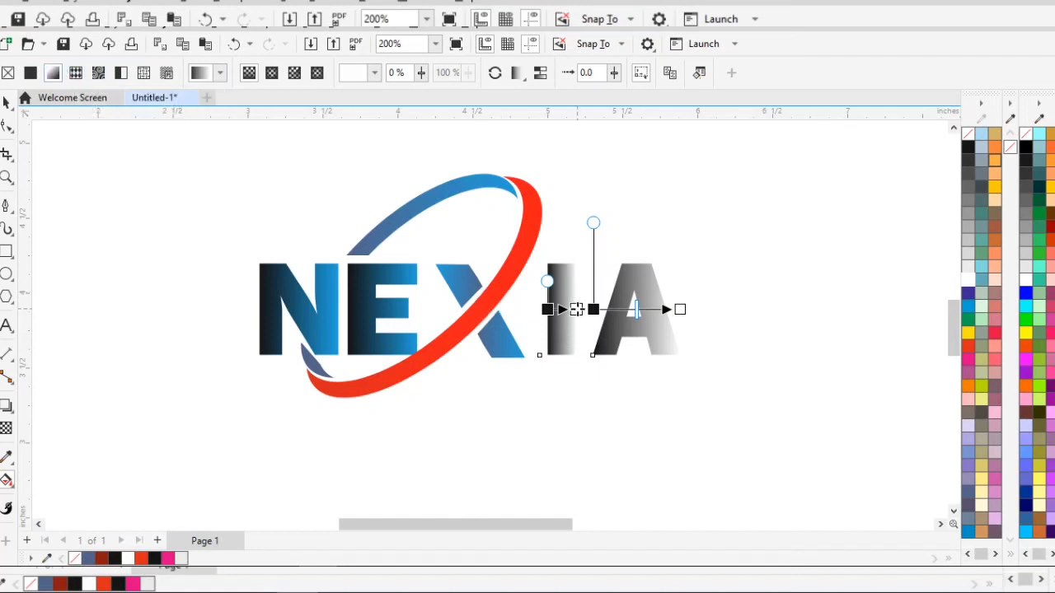
pyautogui.click(576, 310)
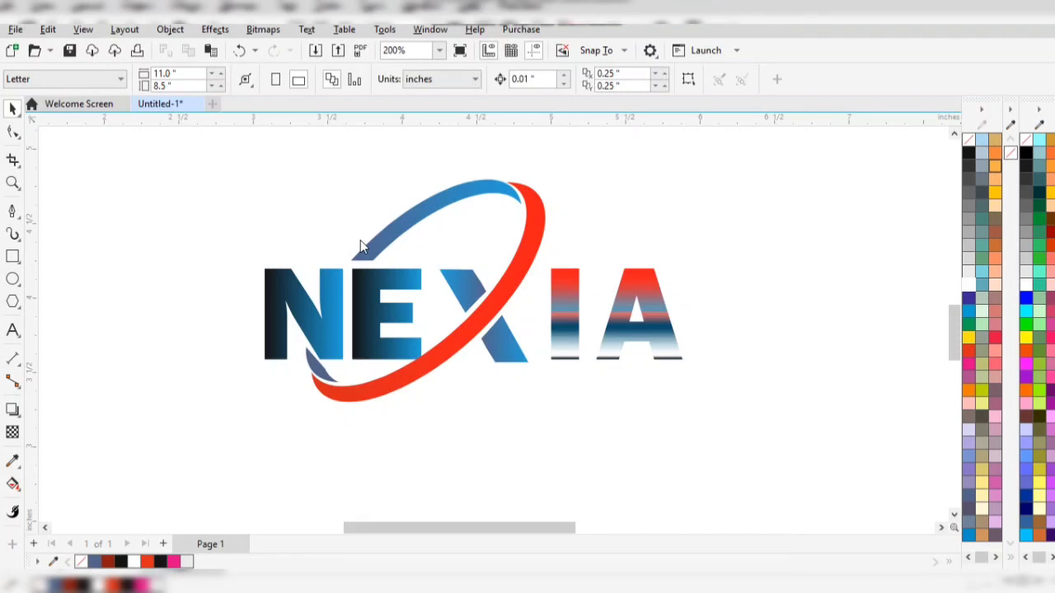
# - Export the logo to the Desktop as a PNG - Portable Network Graphics file named Untitled-1
pyautogui.hotkey('ctrl', 'e')
pyautogui.click(335, 182)
pyautogui.click(560, 338)
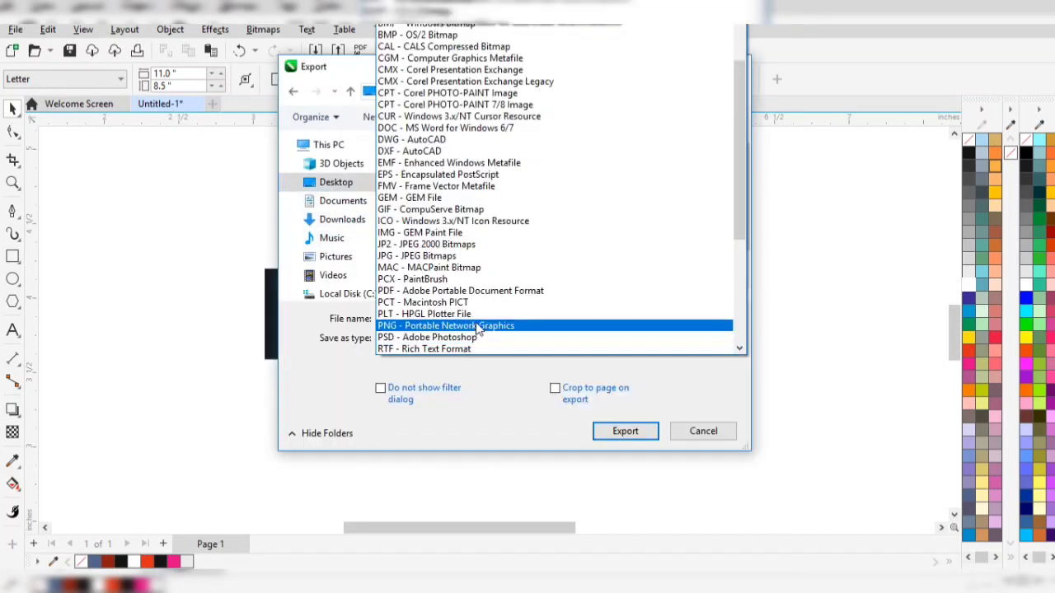
pyautogui.click(476, 325)
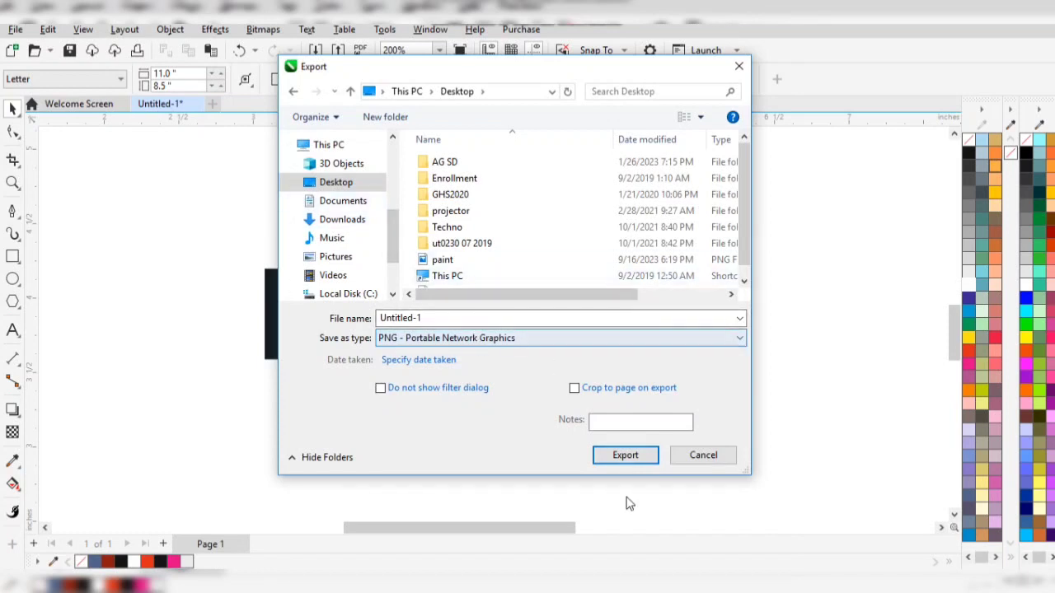
pyautogui.click(625, 456)
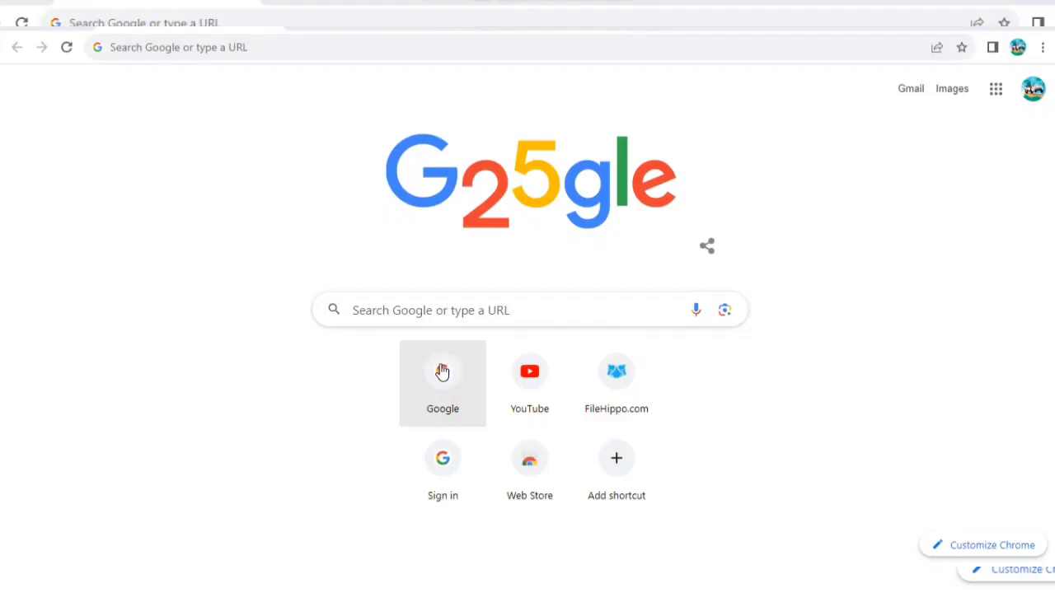
# - Switch to Chrome, search Google for graphicsfamily and open the GraphicsFamily website
pyautogui.click(443, 372)
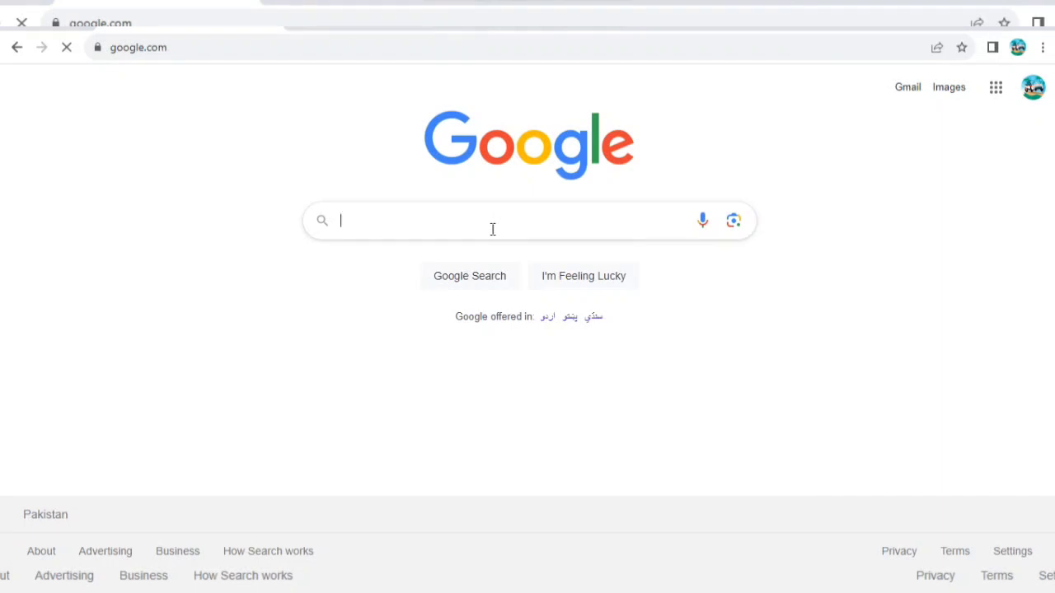
pyautogui.click(492, 230)
pyautogui.write('g')
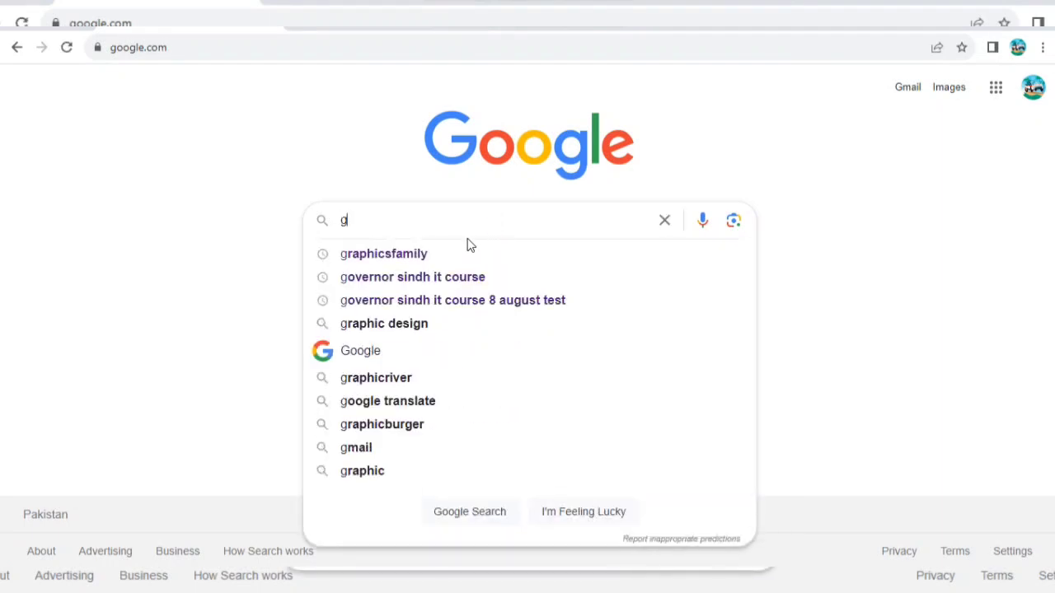
pyautogui.click(450, 253)
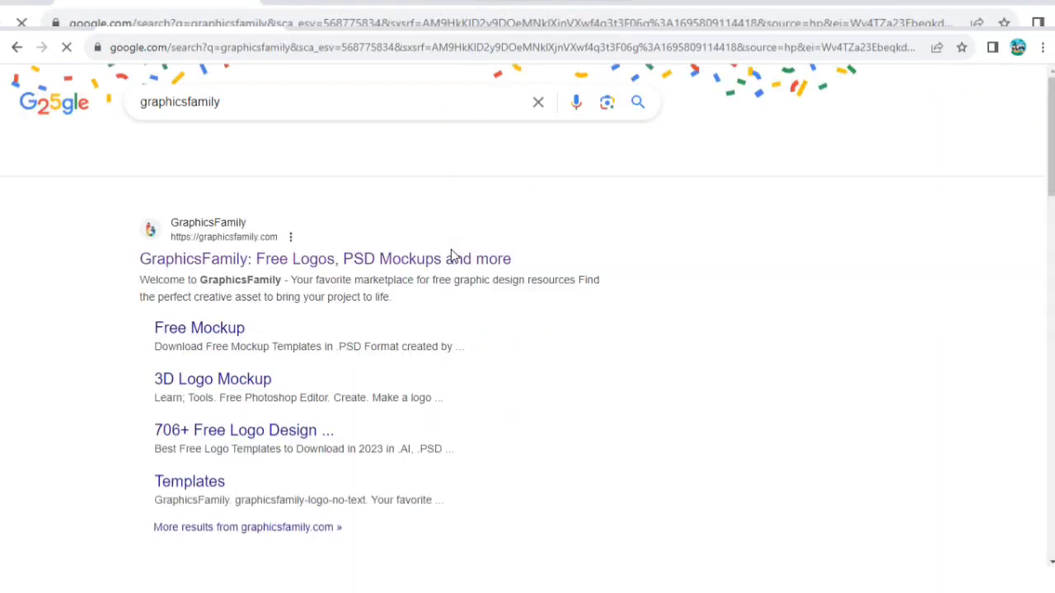
pyautogui.click(431, 257)
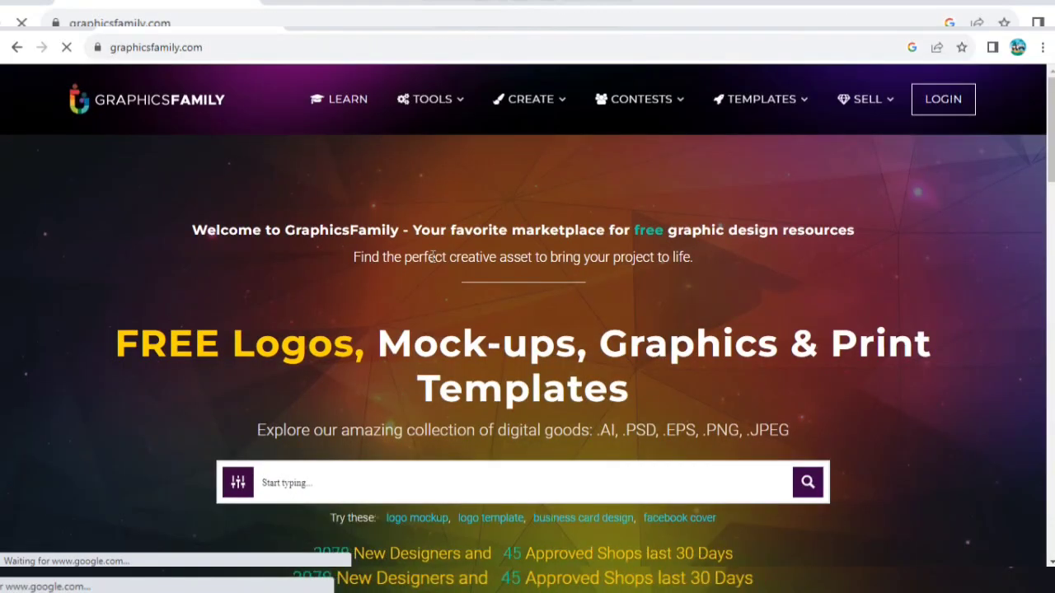
# - Open the 3D Glass Logo Mockup in the site's Free Photoshop Editor and show the editor fullscreen
pyautogui.scroll(-3, 838, 361)
pyautogui.scroll(-3, 838, 363)
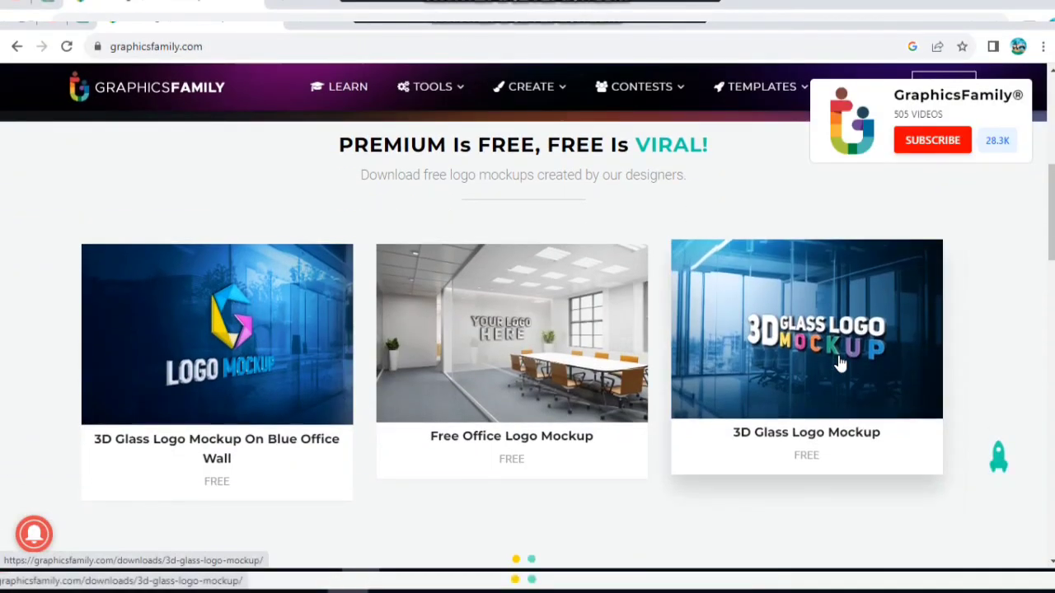
pyautogui.click(840, 365)
pyautogui.click(484, 384)
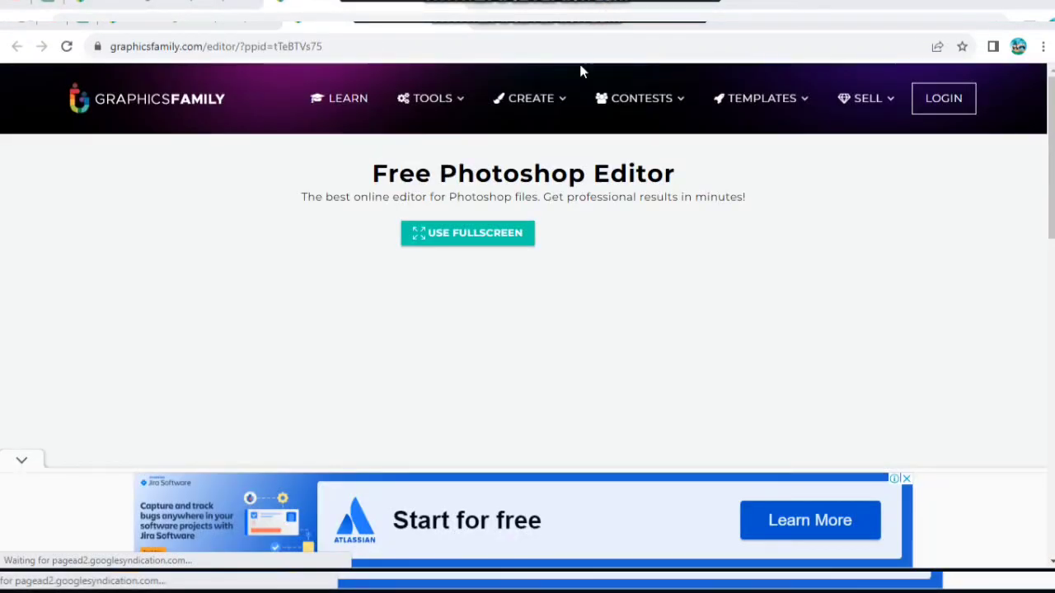
pyautogui.moveTo(506, 216)
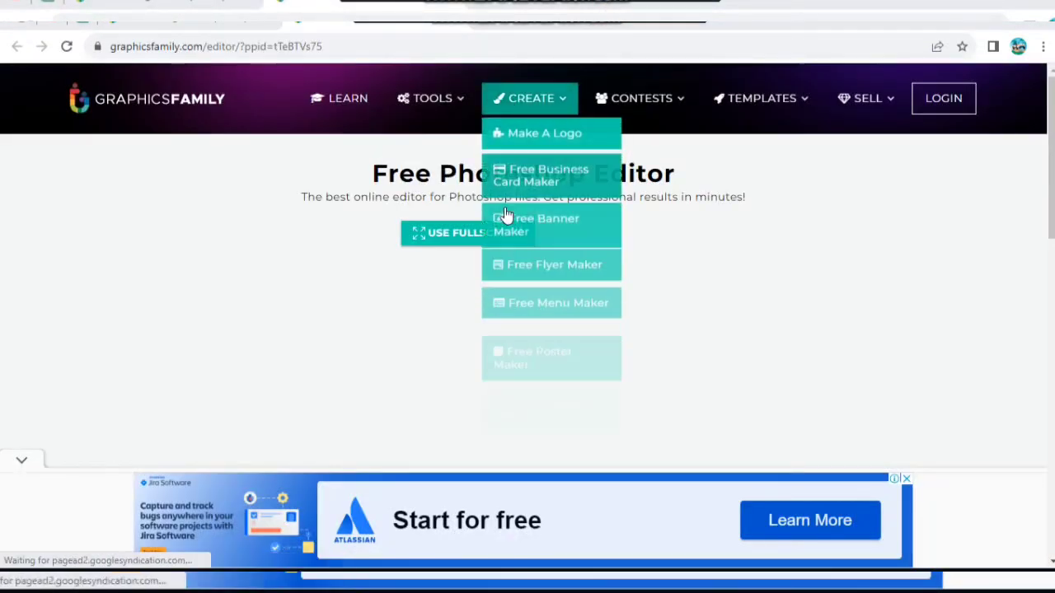
pyautogui.click(456, 236)
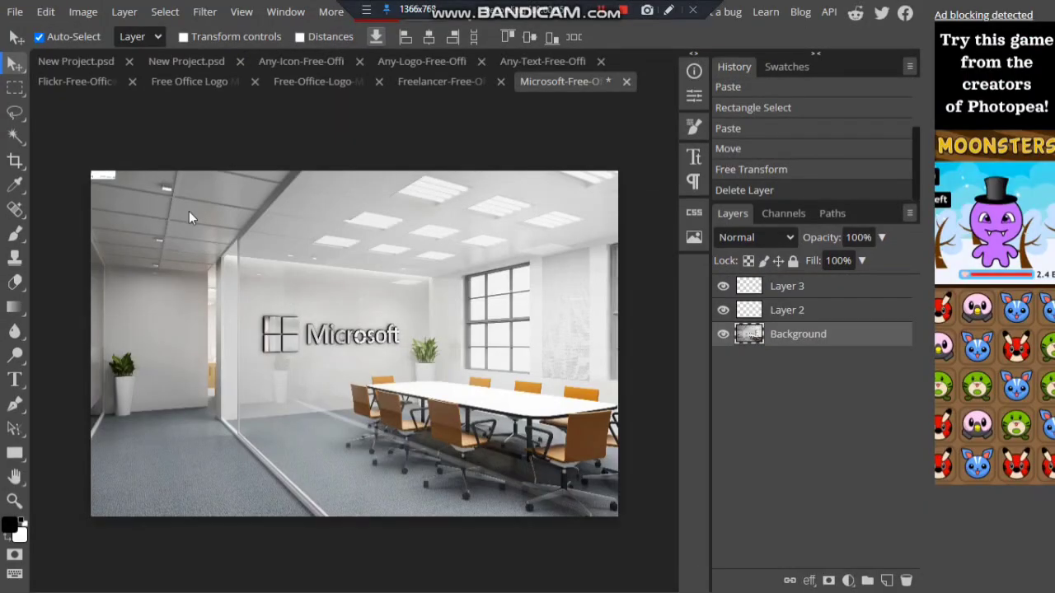
# - Copy a rectangular patch of blank wall from above the Microsoft lettering to a new layer and move it over the lettering
pyautogui.click(18, 88)
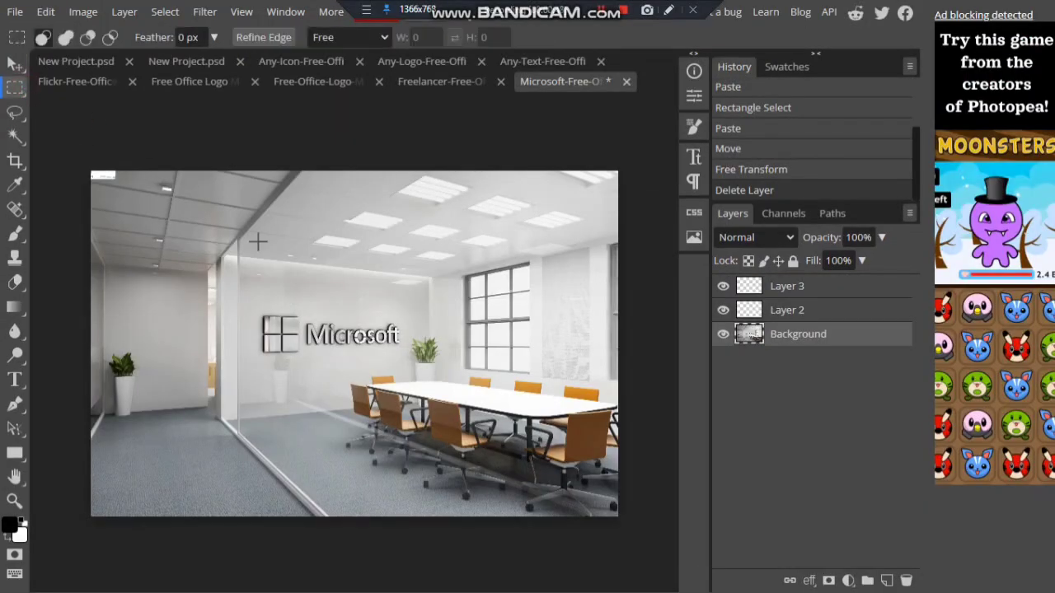
pyautogui.moveTo(312, 280); pyautogui.dragTo(402, 318)
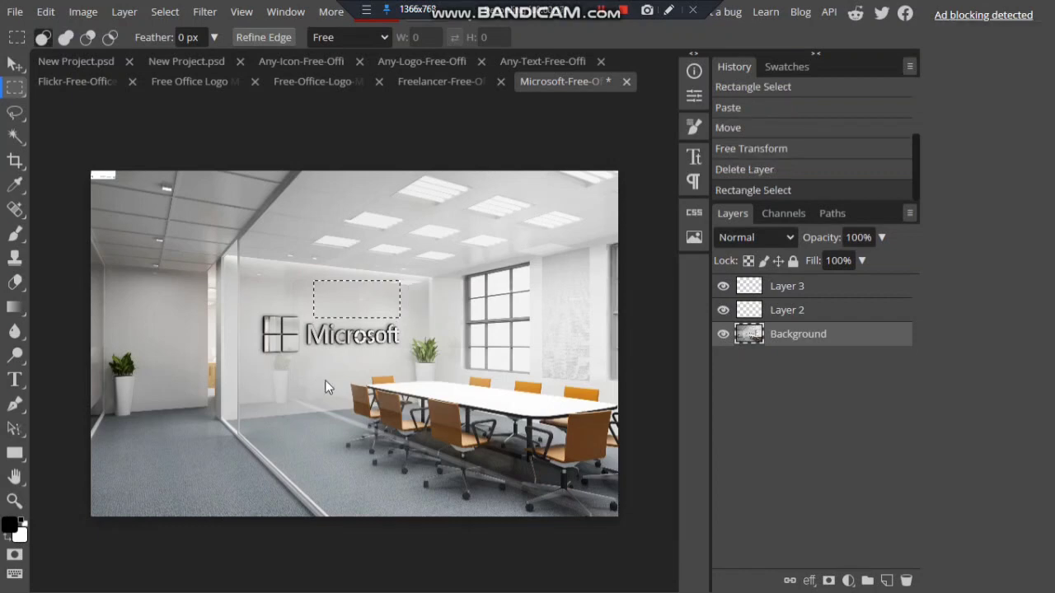
pyautogui.hotkey('ctrl', 'v')
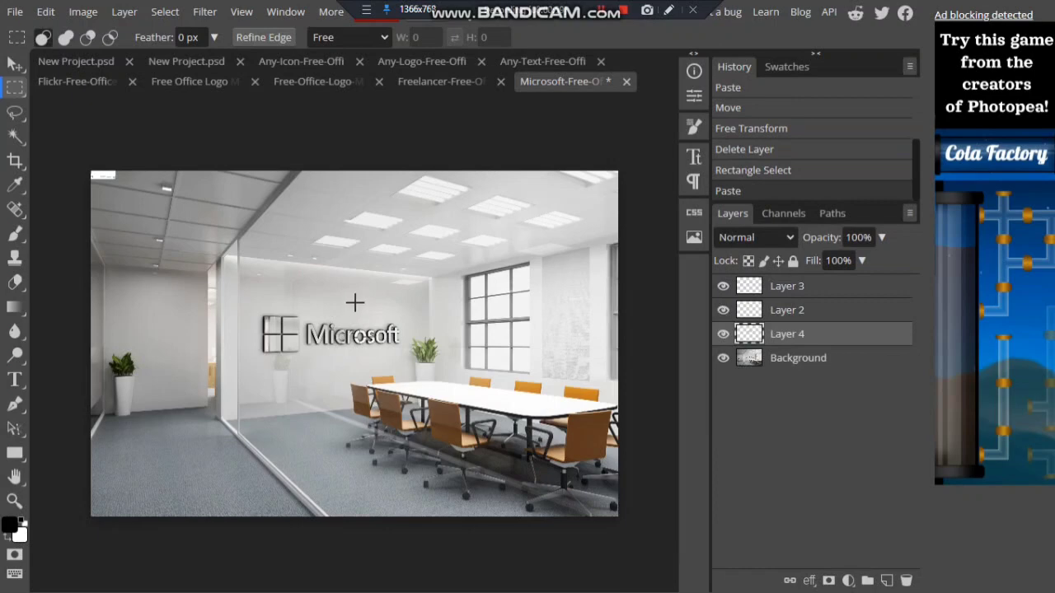
pyautogui.click(15, 63)
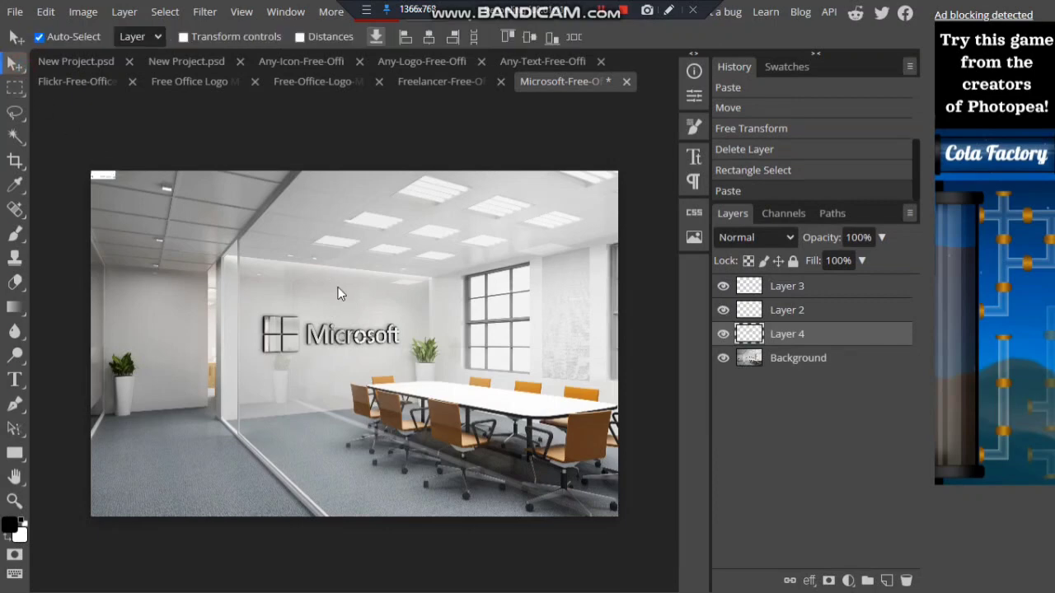
pyautogui.moveTo(346, 305); pyautogui.dragTo(338, 334)
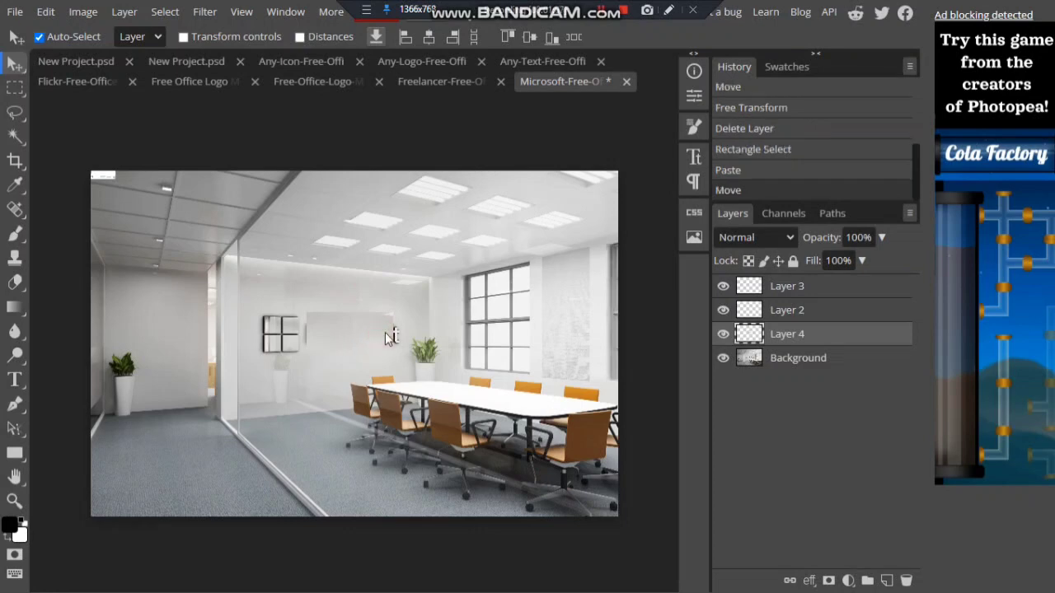
# - Scale the wall patch proportionally to 107.14% so it extends over the last letter of the Microsoft text
pyautogui.hotkey('ctrl', 't')
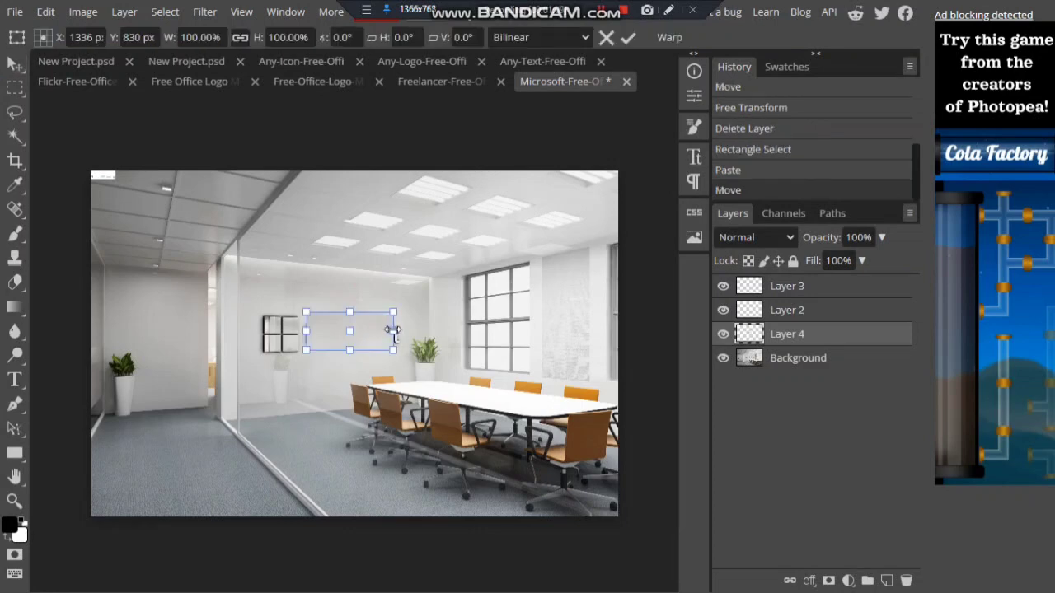
pyautogui.moveTo(393, 330); pyautogui.dragTo(399, 329)
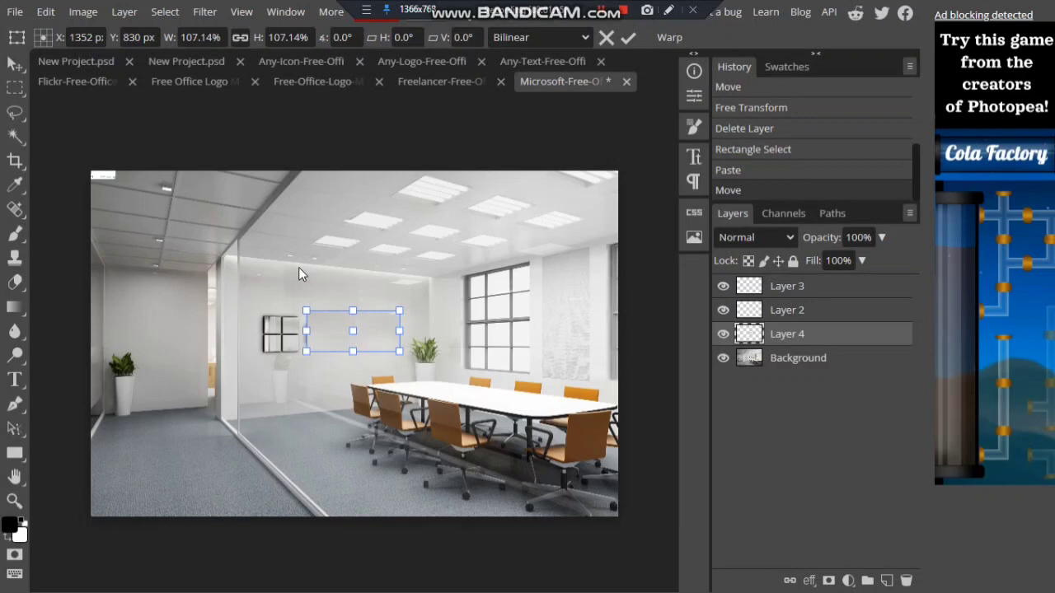
pyautogui.click(15, 63)
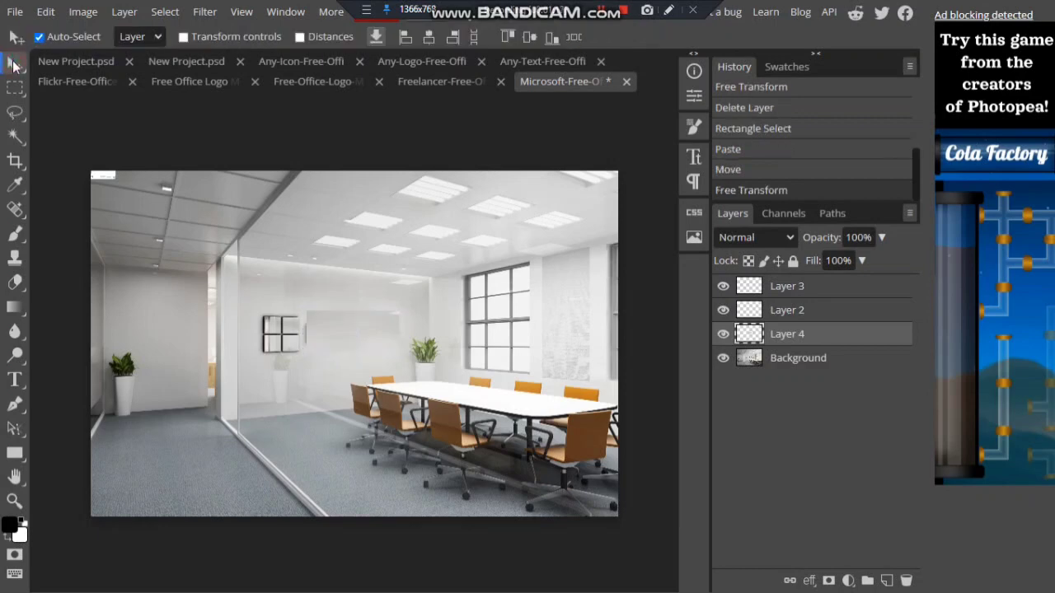
# - Nudge the wall patch slightly over the covered lettering and set its layer fill to 96%
pyautogui.click(267, 295)
pyautogui.click(328, 339)
pyautogui.moveTo(341, 333)
pyautogui.mouseDown()
pyautogui.moveTo(330, 334)
pyautogui.moveTo(339, 335)
pyautogui.mouseUp()
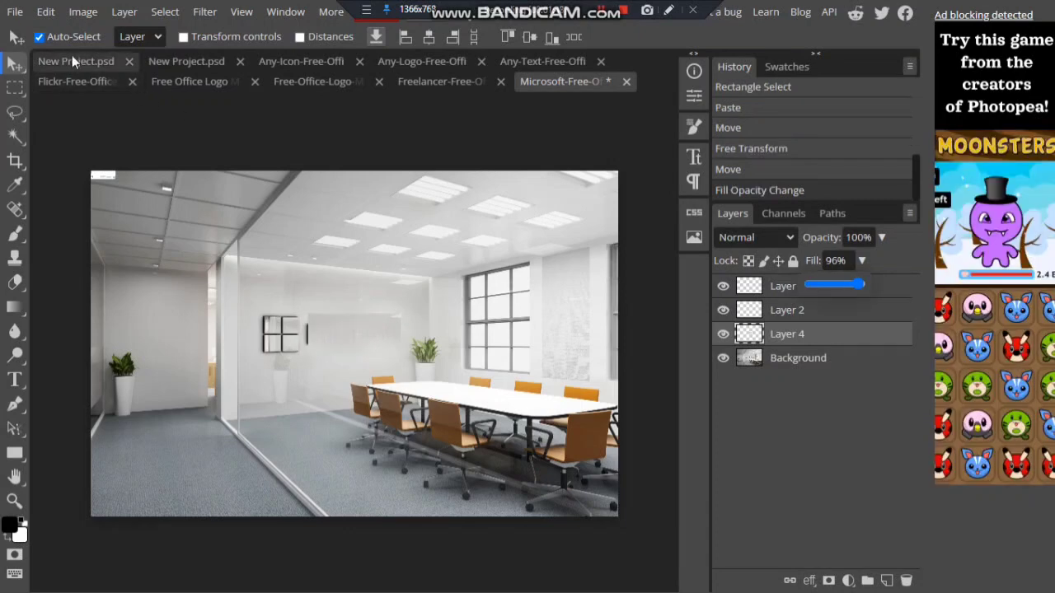
# - Open the exported NEXIA logo image Untitled-1 from the Desktop in the editor
pyautogui.click(15, 11)
pyautogui.click(28, 57)
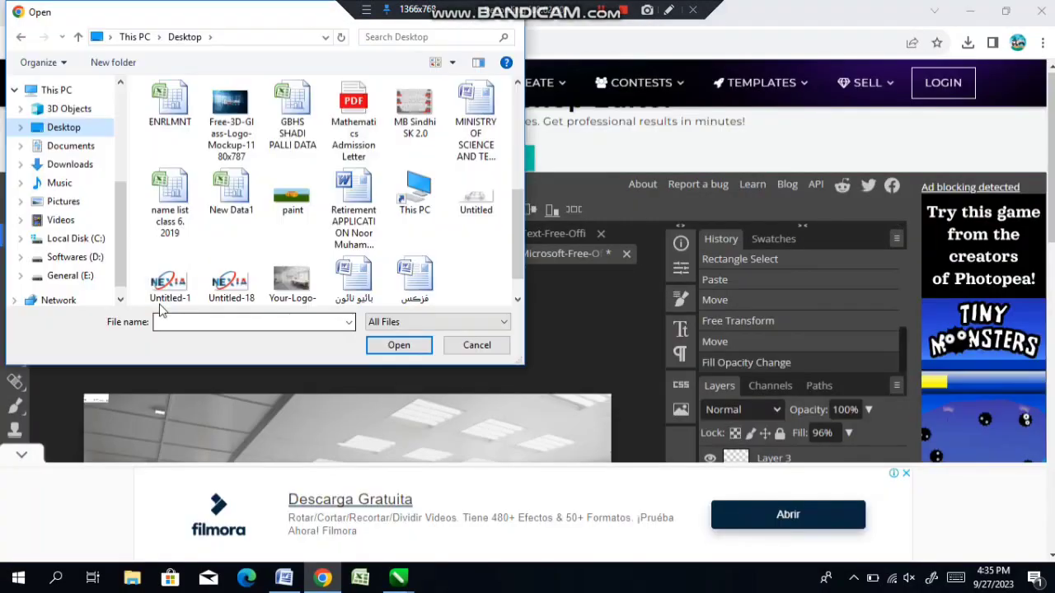
pyautogui.click(169, 280)
pyautogui.scroll(-1, 189, 280)
pyautogui.click(399, 345)
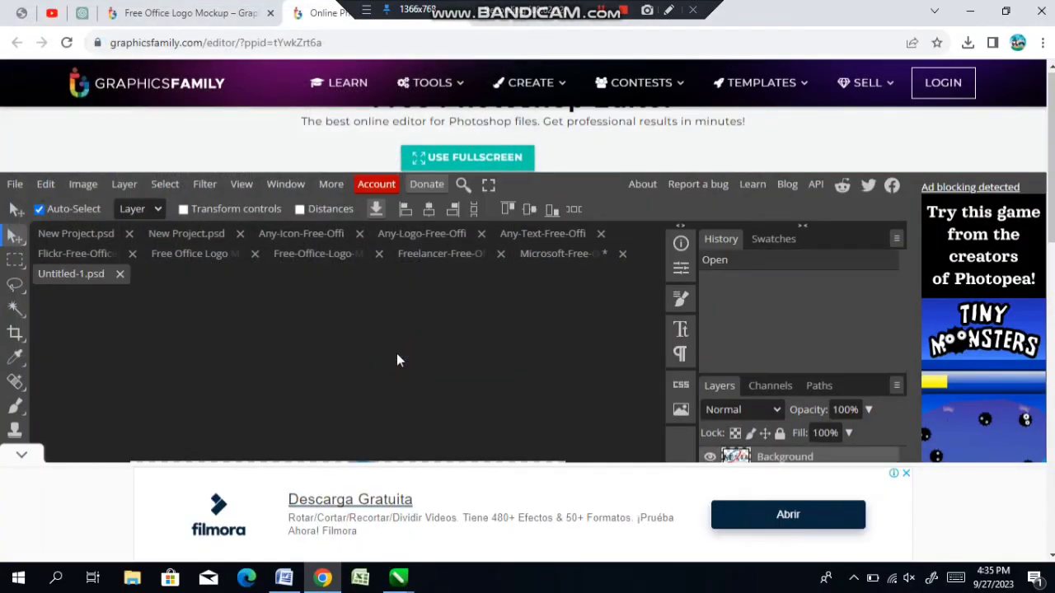
# - Return the editor to fullscreen and copy the NEXIA logo into the Microsoft office mockup, placing it over the blank wall
pyautogui.click(467, 157)
pyautogui.moveTo(397, 313); pyautogui.dragTo(404, 266)
pyautogui.moveTo(339, 341); pyautogui.dragTo(350, 223)
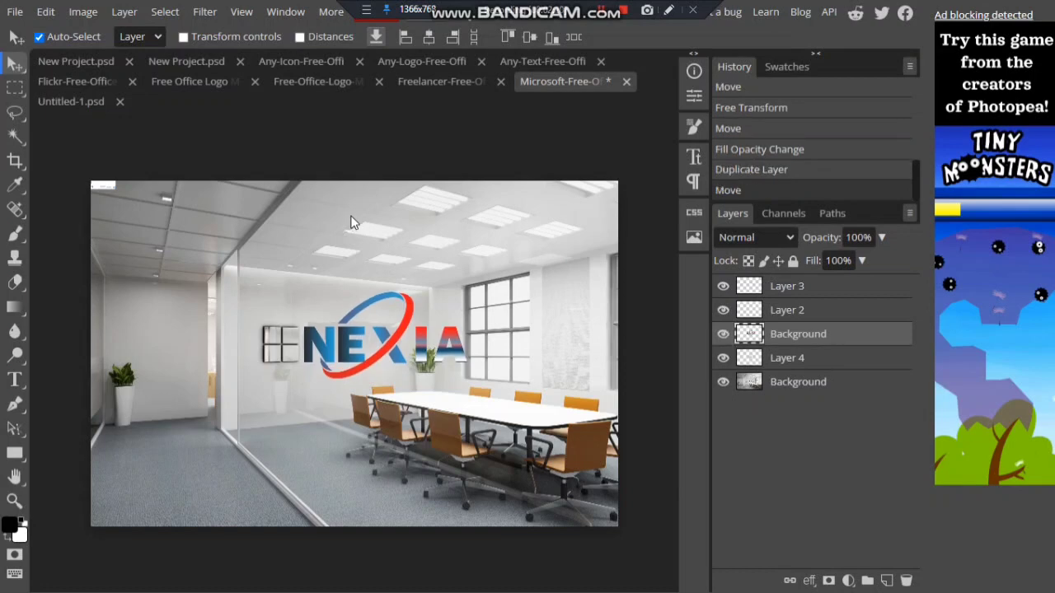
# - Scale the NEXIA logo proportionally to 69.92% and nudge it down beside the wall icon, to about Y 791 px
pyautogui.hotkey('ctrl', 't')
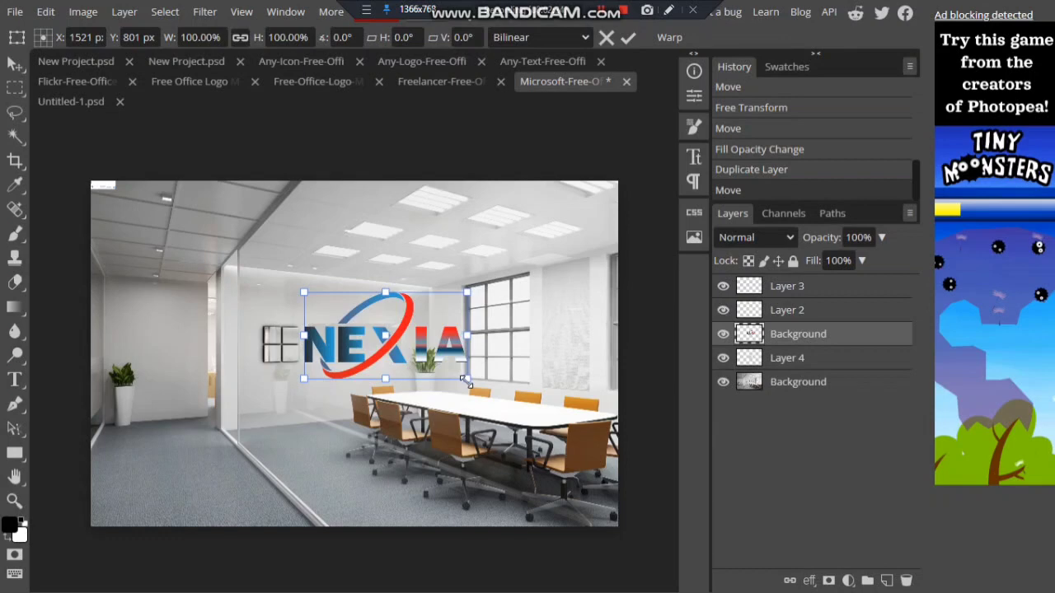
pyautogui.moveTo(466, 381); pyautogui.dragTo(417, 384)
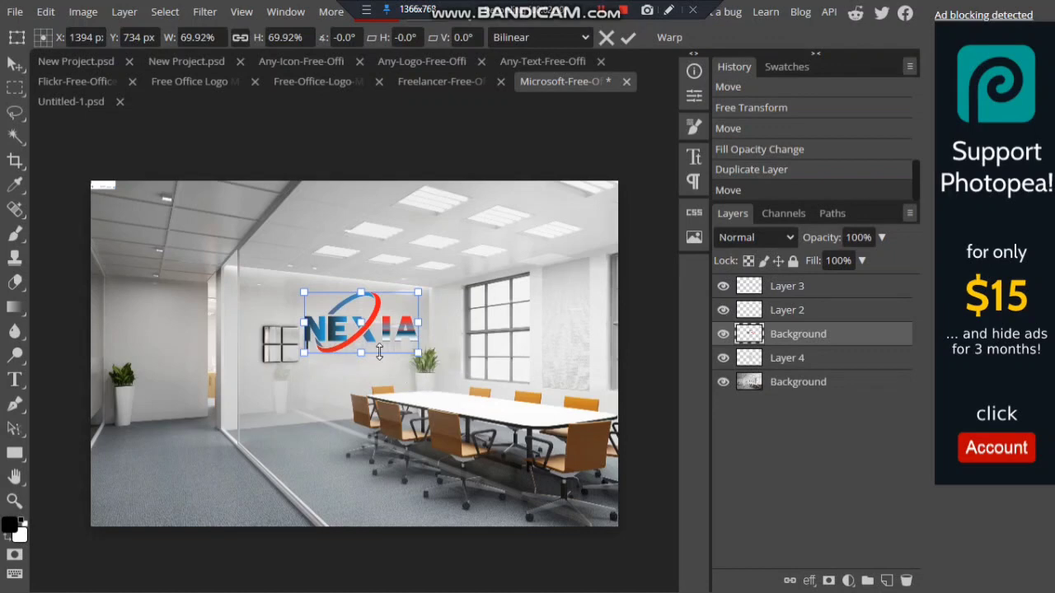
pyautogui.press('Down')
pyautogui.press('Down')
pyautogui.press('Down')
pyautogui.press('Down')
pyautogui.press('Down')
pyautogui.press('Down')
pyautogui.press('Down')
pyautogui.press('Down')
pyautogui.press('Down')
pyautogui.press('Down')
pyautogui.press('Down')
pyautogui.press('Down')
pyautogui.press('Down')
pyautogui.press('Down')
pyautogui.press('Down')
pyautogui.press('Down')
pyautogui.press('Down')
pyautogui.press('Down')
pyautogui.press('Down')
pyautogui.press('Down')
pyautogui.press('Down')
pyautogui.press('Down')
pyautogui.press('Down')
pyautogui.press('Down')
pyautogui.press('Down')
pyautogui.press('Down')
pyautogui.press('Down')
pyautogui.press('Down')
pyautogui.press('Down')
pyautogui.press('Down')
pyautogui.press('Down')
pyautogui.press('Down')
pyautogui.press('Down')
pyautogui.press('Down')
pyautogui.press('Down')
pyautogui.press('Down')
pyautogui.press('Down')
pyautogui.press('Down')
pyautogui.press('Down')
pyautogui.press('Down')
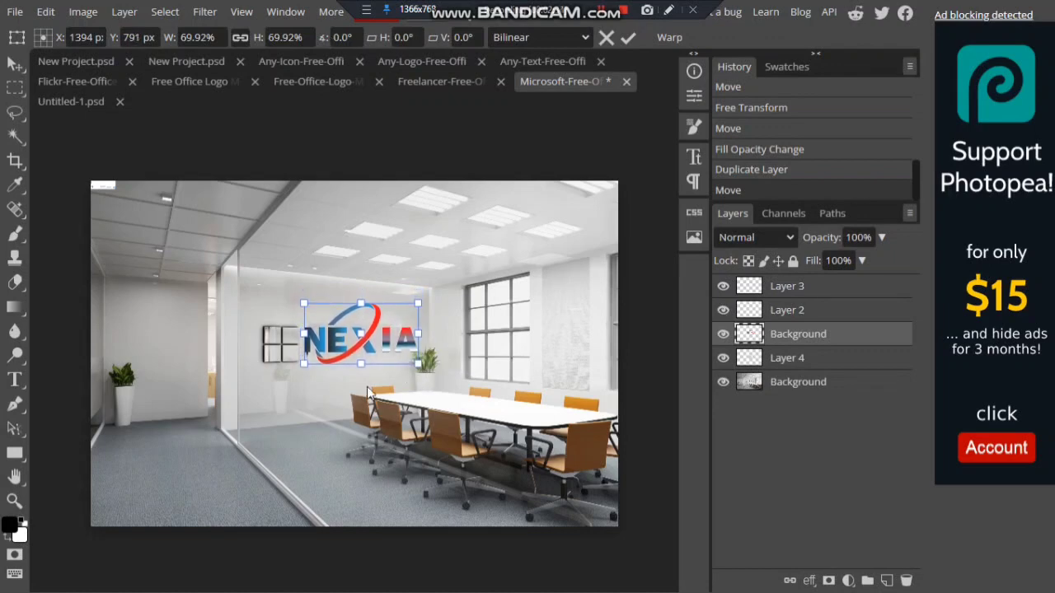
pyautogui.press('Down')
pyautogui.press('Down')
pyautogui.press('Down')
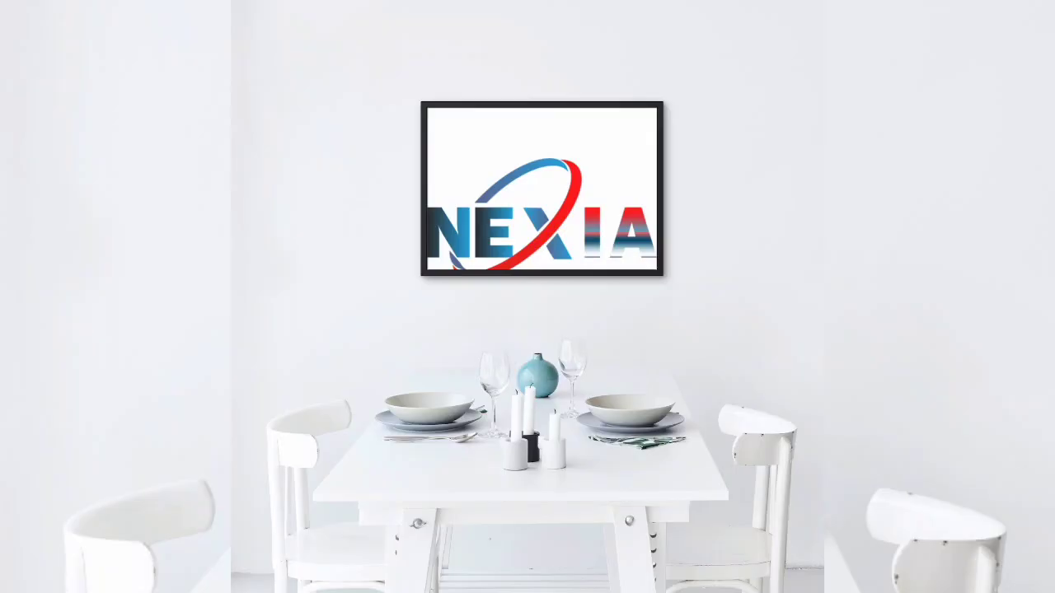